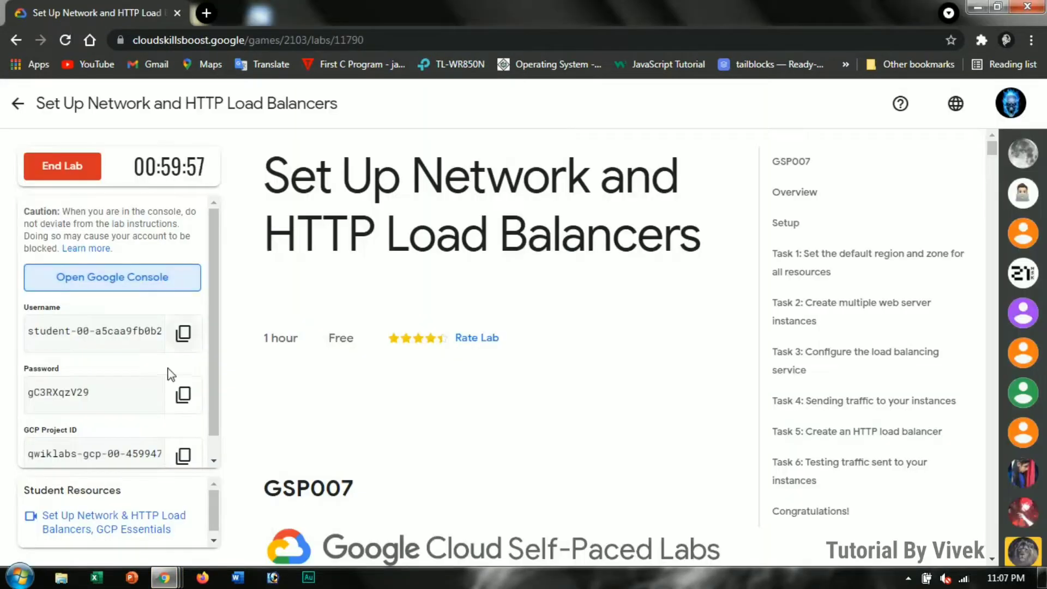
# - Copy the lab's password and use it to sign in to the Google Cloud console with the prefilled student account
pyautogui.click(182, 397)
pyautogui.hotkey('alt', 'Tab')
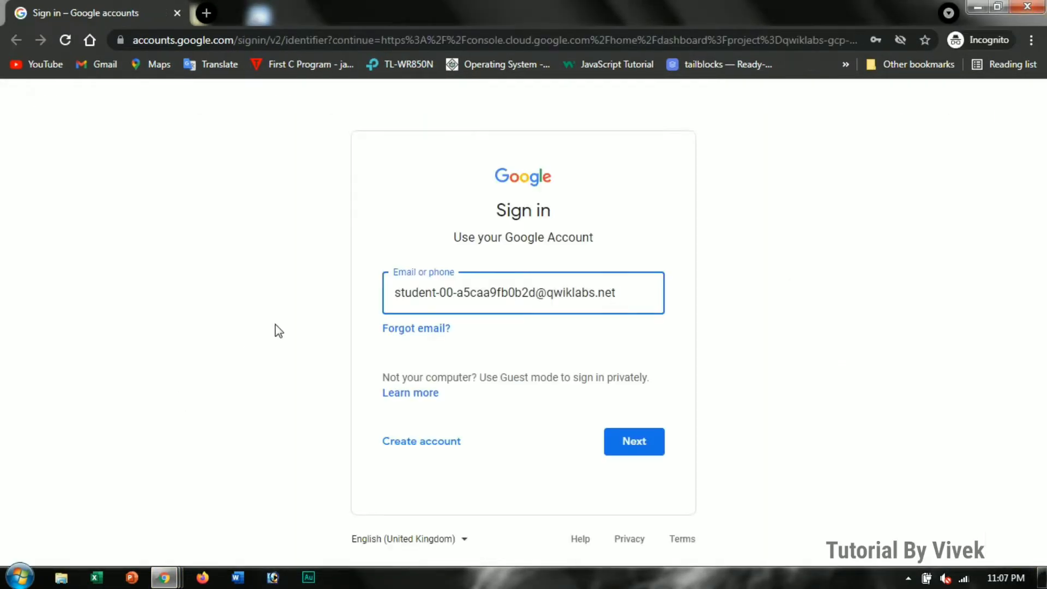
pyautogui.press('Return')
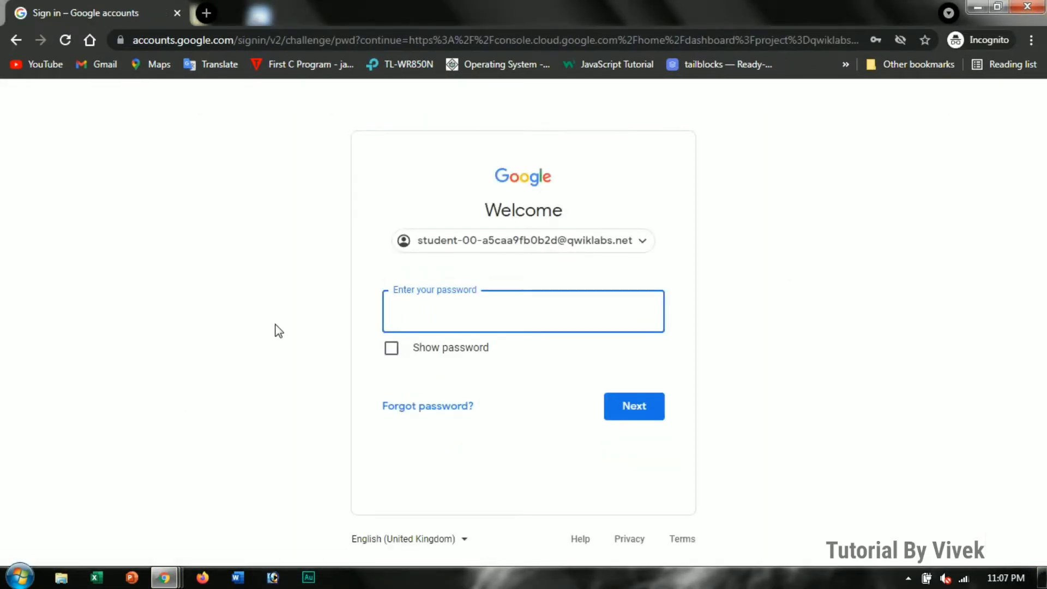
pyautogui.hotkey('ctrl', 'v')
pyautogui.press('Return')
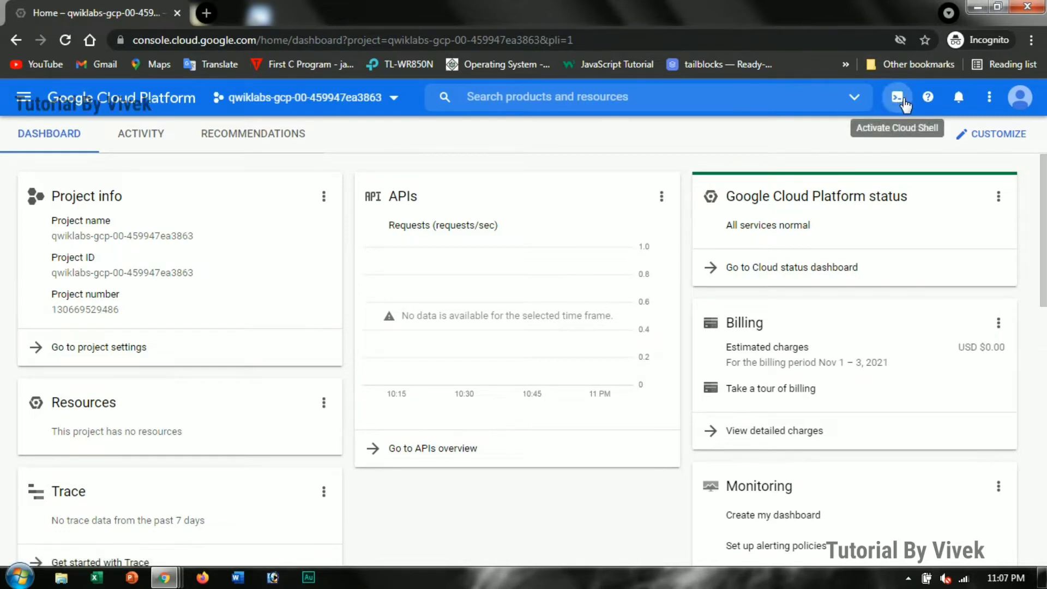
# - Activate Cloud Shell, enlarge its terminal pane and dismiss the recovered-session notice
pyautogui.click(900, 99)
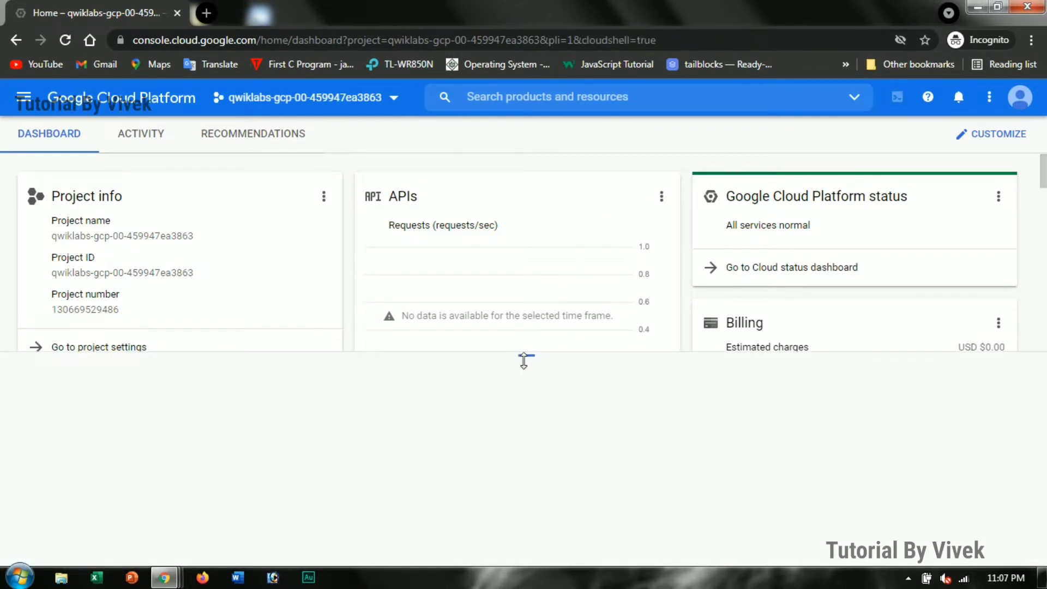
pyautogui.moveTo(524, 361); pyautogui.dragTo(526, 225)
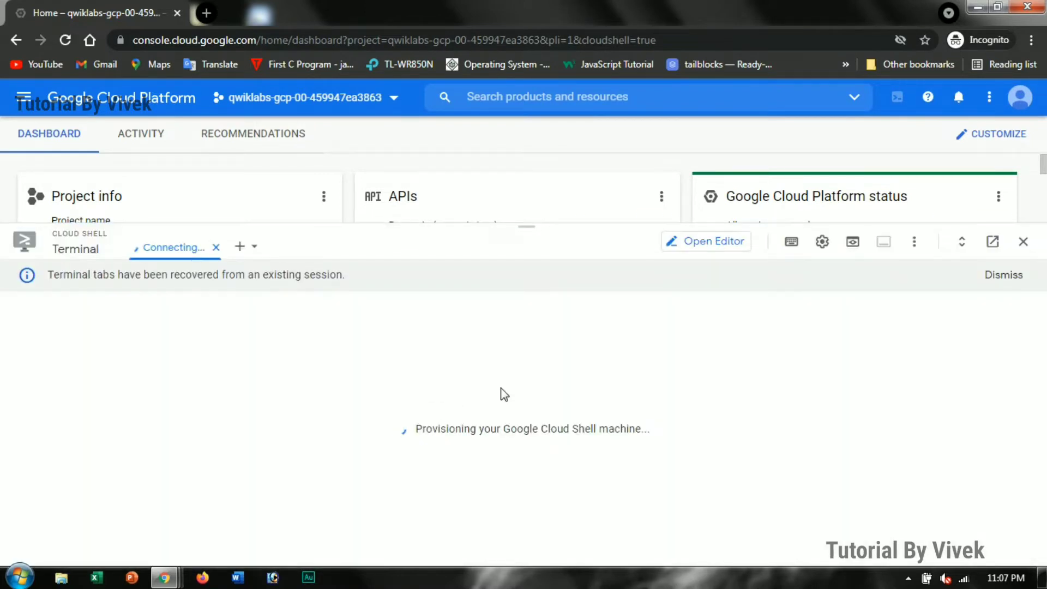
pyautogui.click(1006, 274)
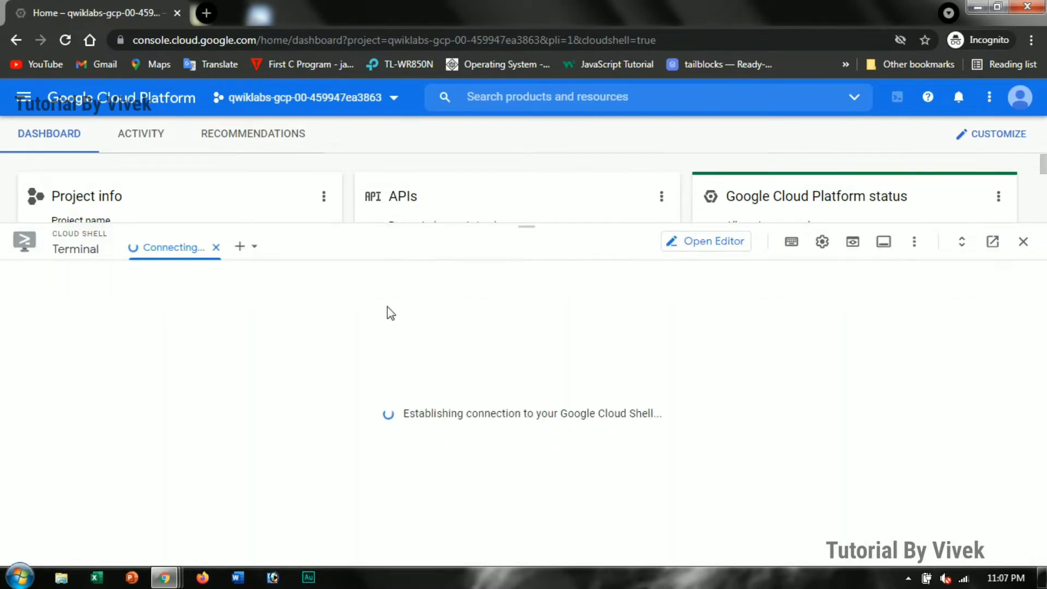
# - Copy the default zone command from Task 1 of the lab instructions and run it in Cloud Shell: gcloud config set compute/zone us-central1-a
pyautogui.hotkey('alt', 'Tab')
pyautogui.scroll(-4, 547, 271)
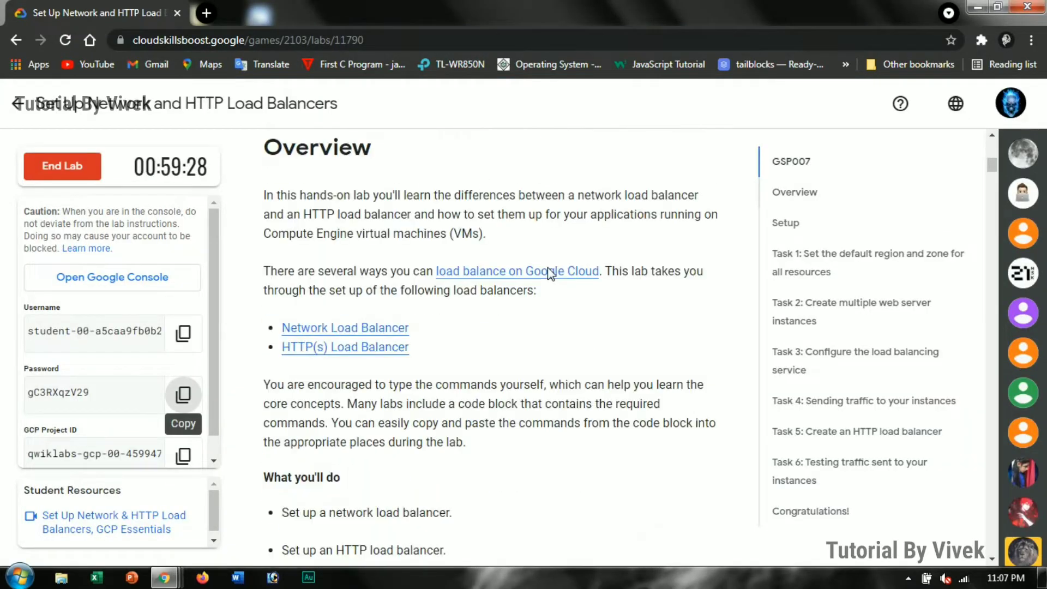
pyautogui.scroll(-20, 652, 257)
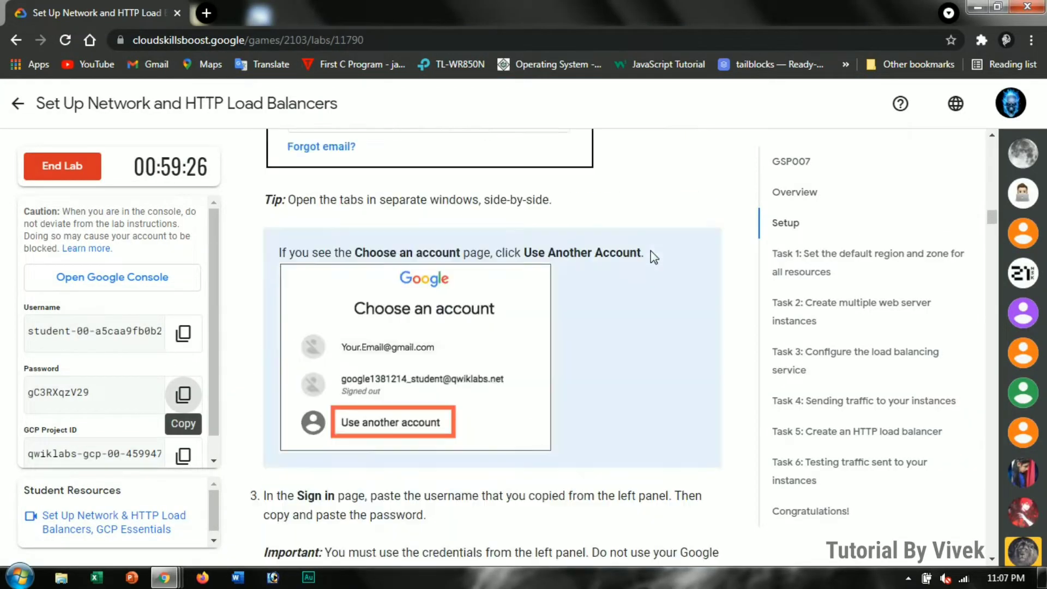
pyautogui.scroll(-20, 654, 257)
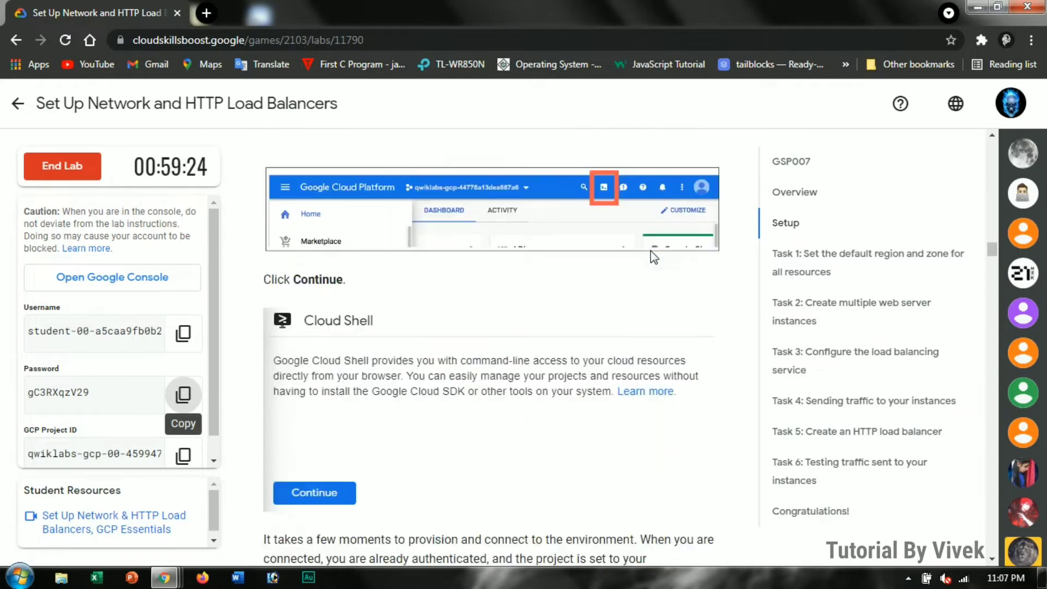
pyautogui.scroll(-20, 653, 257)
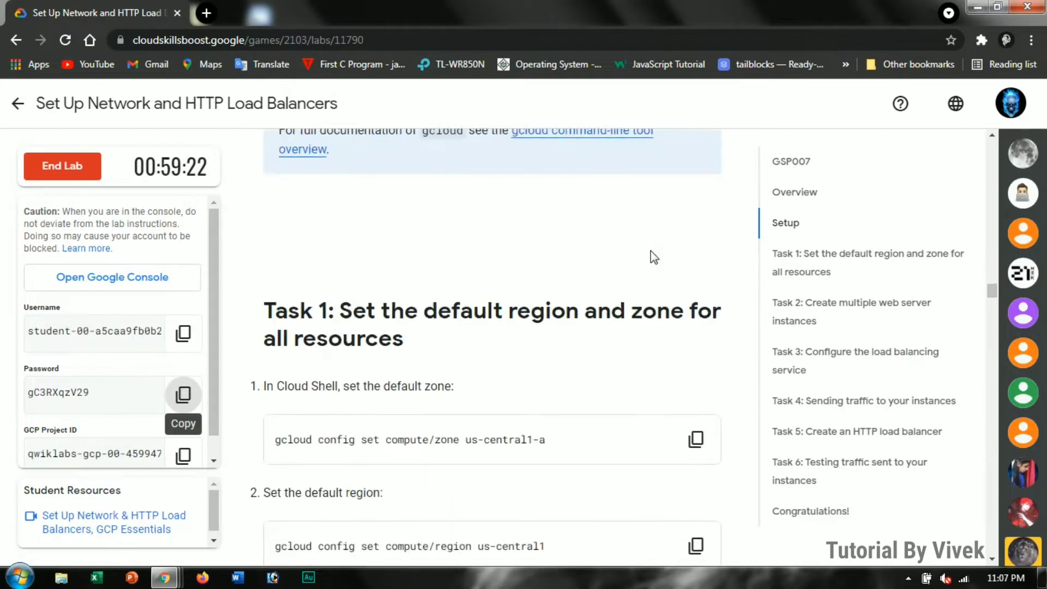
pyautogui.scroll(-2, 654, 256)
pyautogui.click(695, 284)
pyautogui.hotkey('alt', 'Tab')
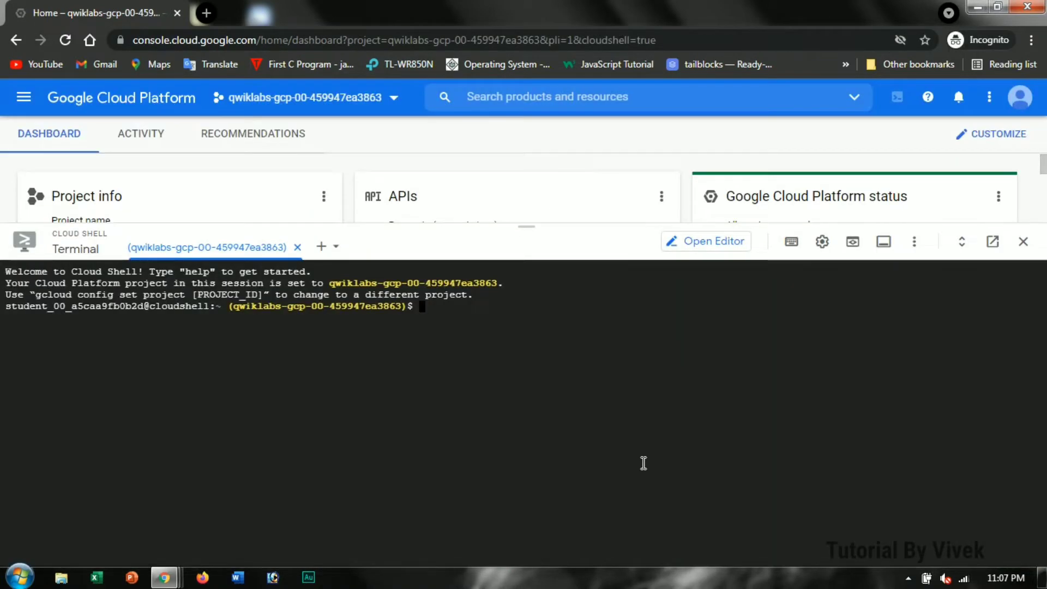
pyautogui.hotkey('ctrl', 'v')
pyautogui.press('Return')
# - Set the default region by running the lab's command gcloud config set compute/region us-central1 in Cloud Shell
pyautogui.hotkey('alt', 'Tab')
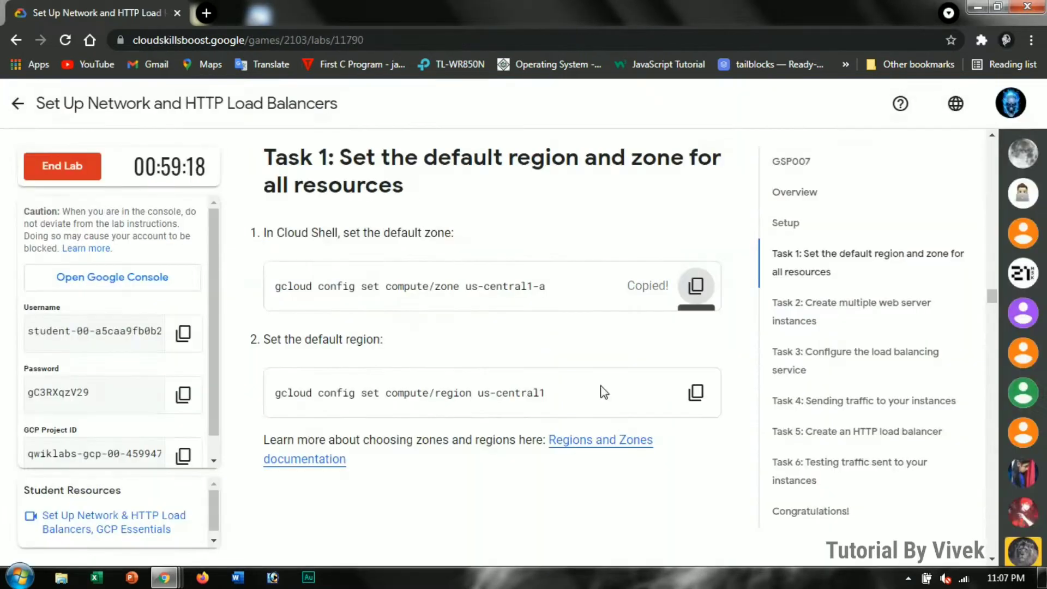
pyautogui.click(696, 392)
pyautogui.hotkey('alt', 'Tab')
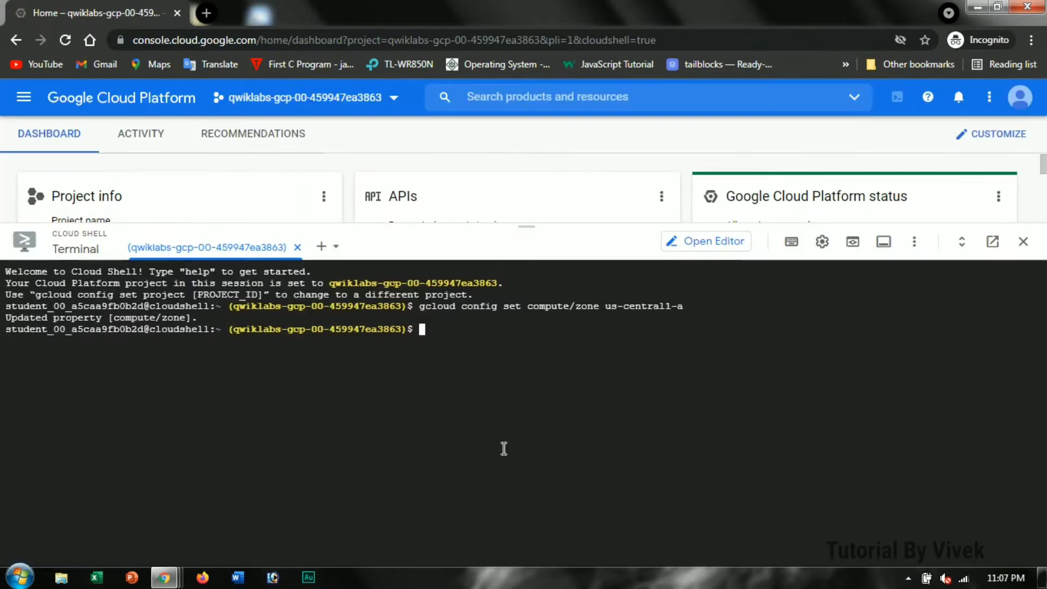
pyautogui.hotkey('ctrl', 'v')
pyautogui.press('Return')
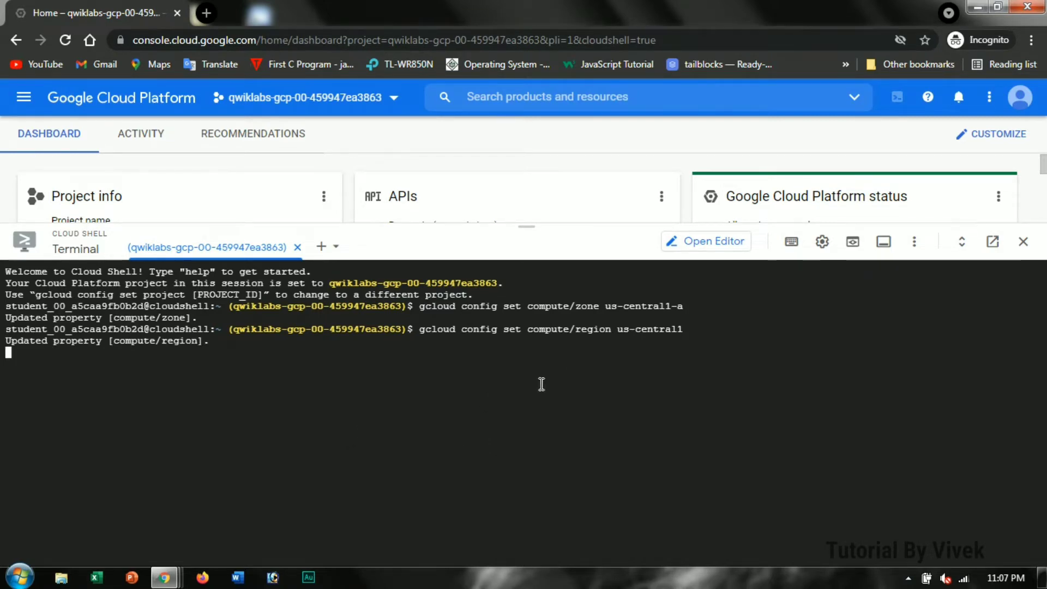
# - Create the Apache web server instance www1 in us-central1-a by running the lab's Task 2 command in Cloud Shell
pyautogui.hotkey('alt', 'Tab')
pyautogui.scroll(-6, 632, 351)
pyautogui.scroll(-5, 647, 327)
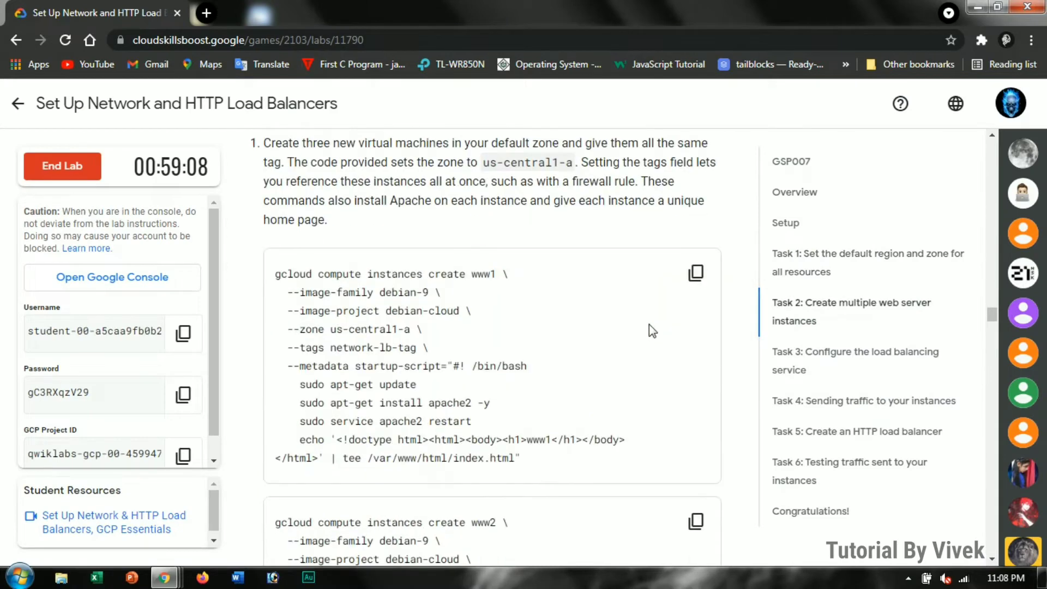
pyautogui.click(695, 273)
pyautogui.hotkey('alt', 'Tab')
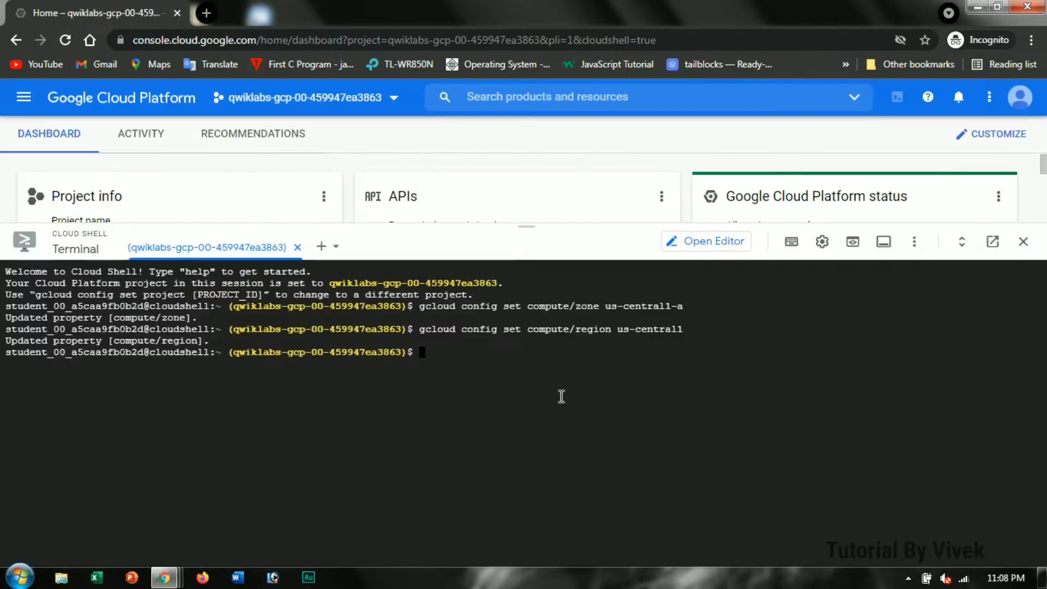
pyautogui.hotkey('ctrl', 'v')
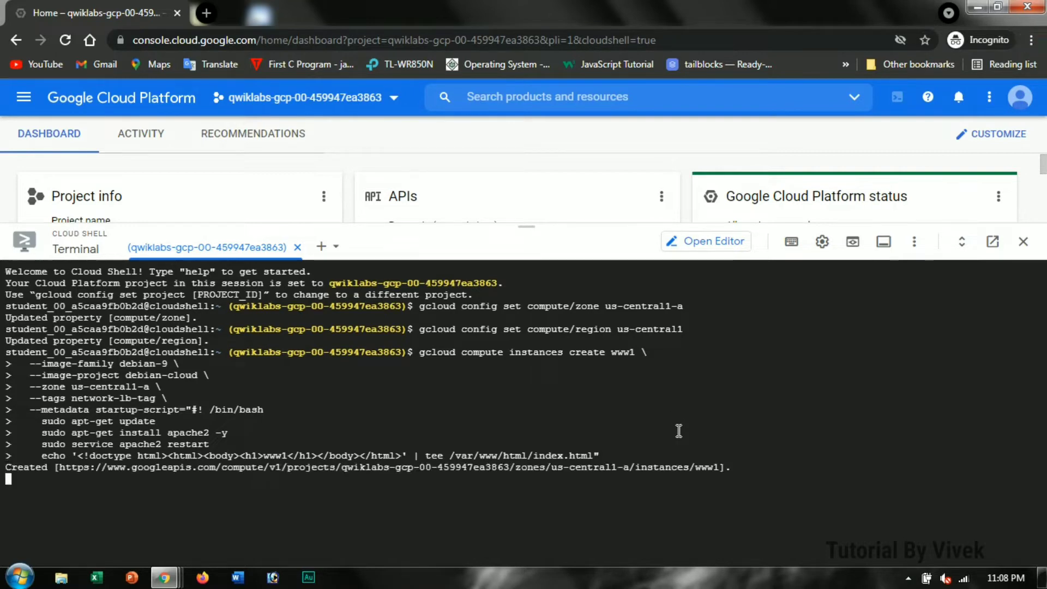
# - Create the second web server instance, www2, by running its gcloud compute instances create command from the lab in Cloud Shell
pyautogui.hotkey('alt', 'Tab')
pyautogui.scroll(-3, 688, 316)
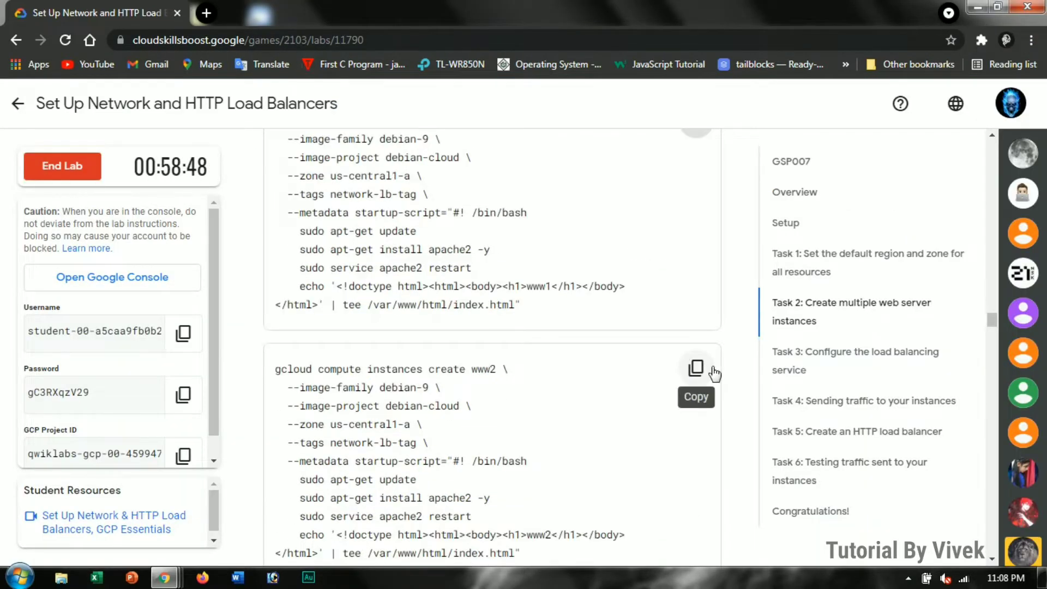
pyautogui.click(696, 367)
pyautogui.hotkey('alt', 'Tab')
pyautogui.hotkey('ctrl', 'v')
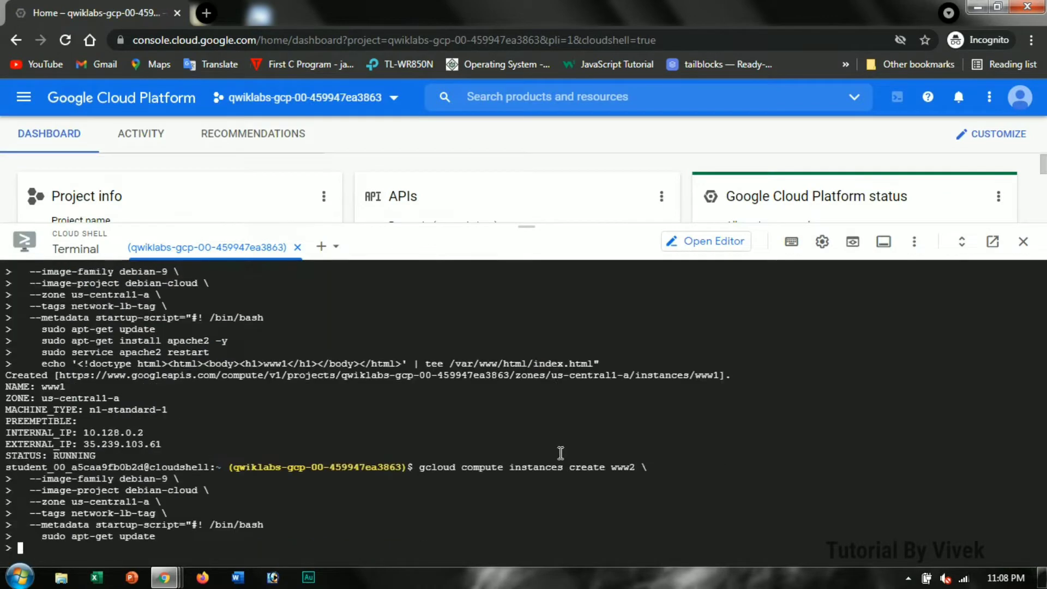
pyautogui.press('Return')
# - Create the third web server instance, www3, by running its gcloud compute instances create command from the lab in Cloud Shell
pyautogui.hotkey('alt', 'Tab')
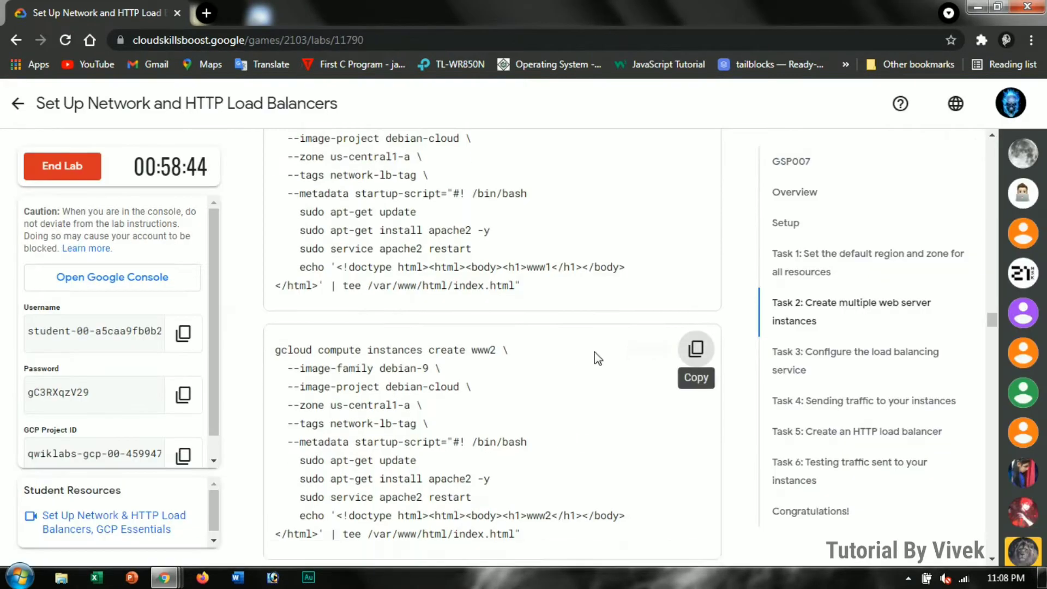
pyautogui.scroll(-6, 597, 355)
pyautogui.click(696, 233)
pyautogui.hotkey('alt', 'Tab')
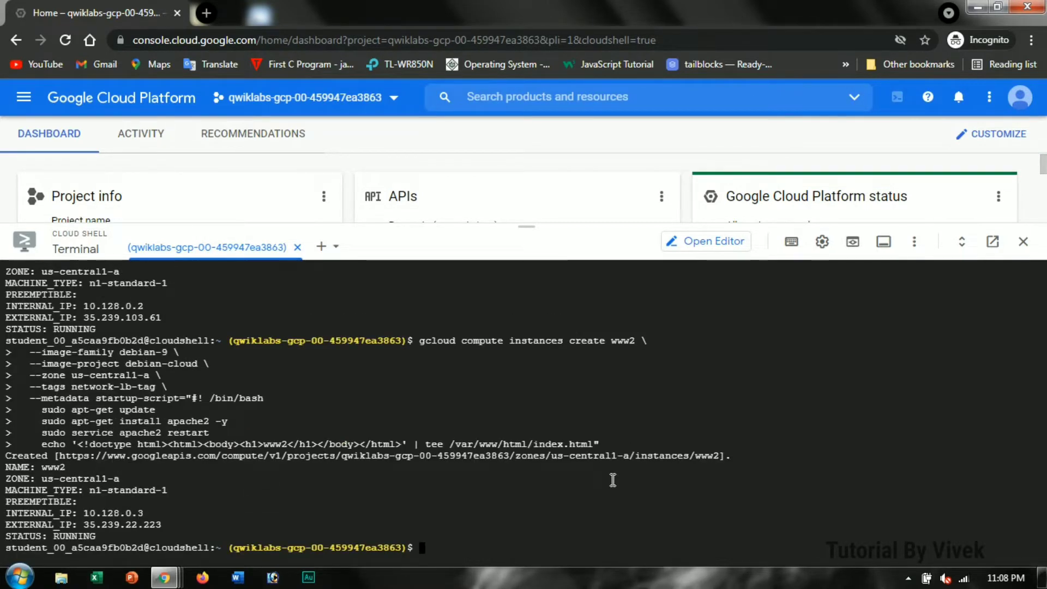
pyautogui.hotkey('ctrl', 'v')
pyautogui.press('Return')
# - Create the firewall rule www-firewall-network-lb for target tag network-lb-tag, allowing tcp:80, using the lab's command in Cloud Shell
pyautogui.hotkey('alt', 'Tab')
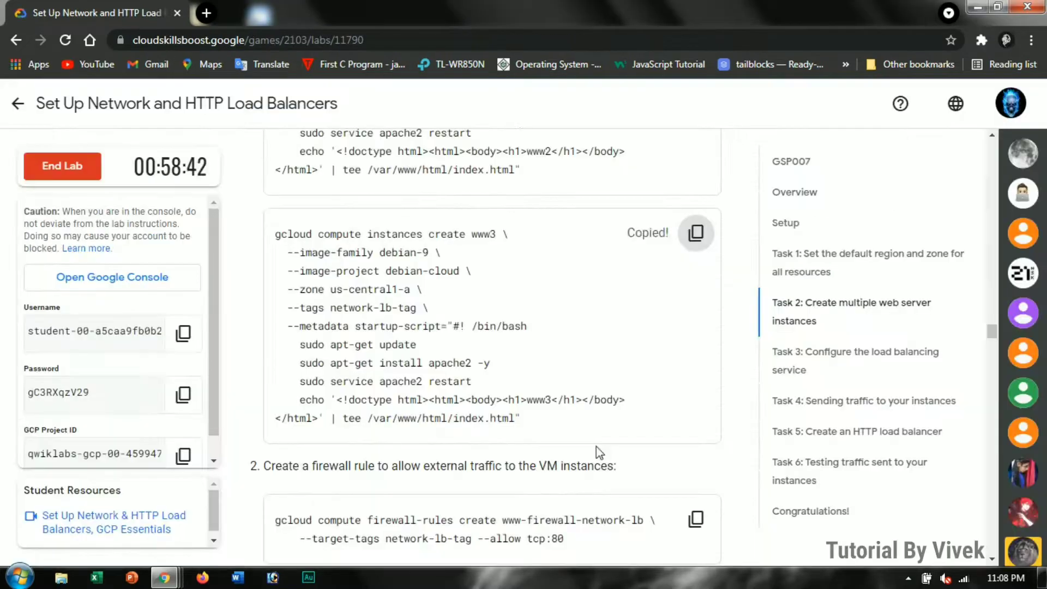
pyautogui.scroll(-3, 631, 348)
pyautogui.click(688, 364)
pyautogui.hotkey('alt', 'Tab')
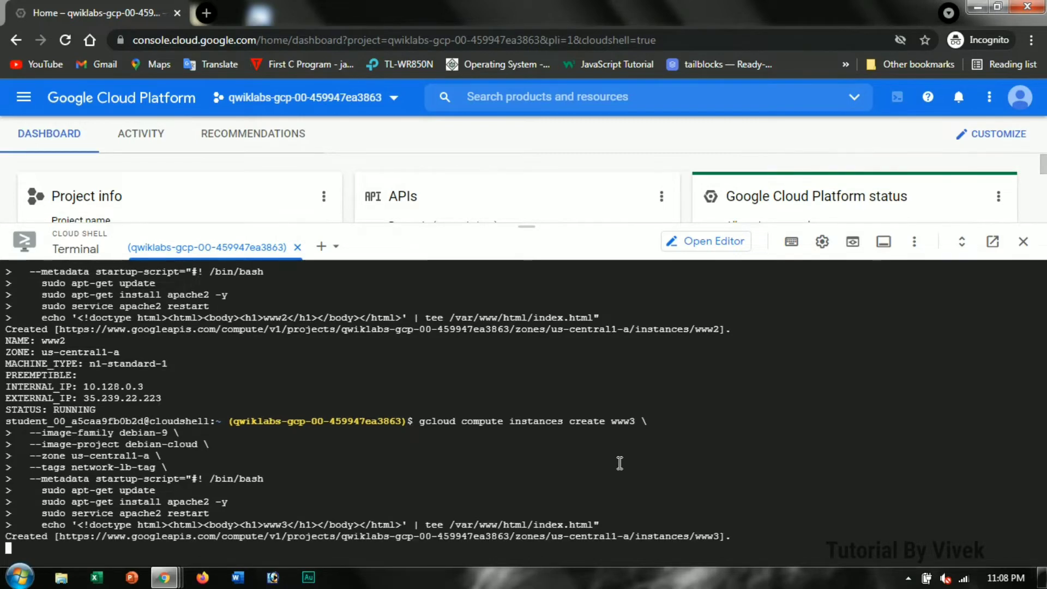
pyautogui.hotkey('ctrl', 'v')
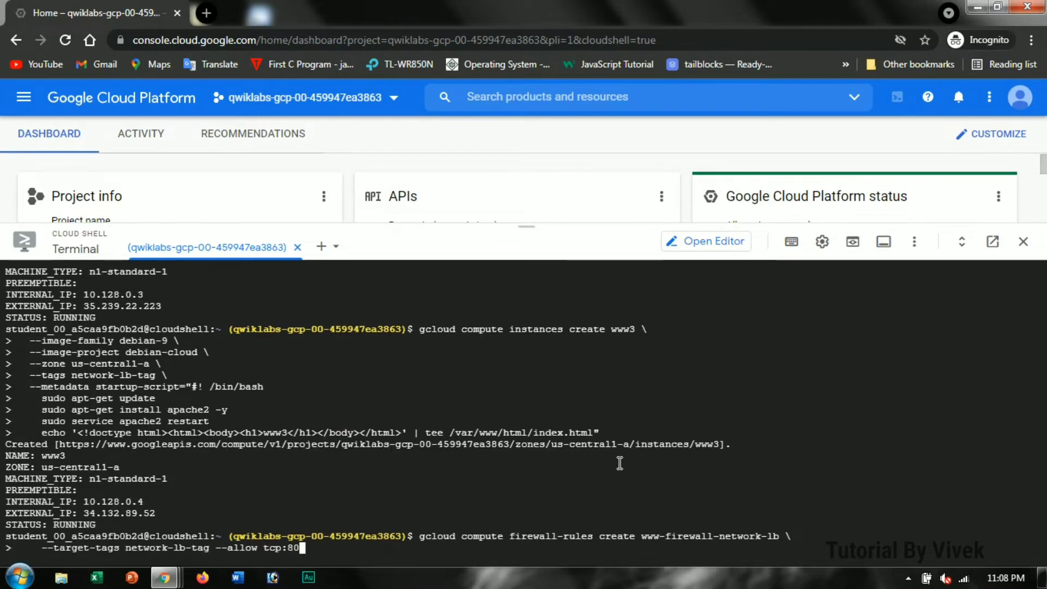
pyautogui.press('Return')
# - List the VM instances by running the lab's command gcloud compute instances list in Cloud Shell
pyautogui.hotkey('alt', 'Tab')
pyautogui.scroll(-3, 651, 308)
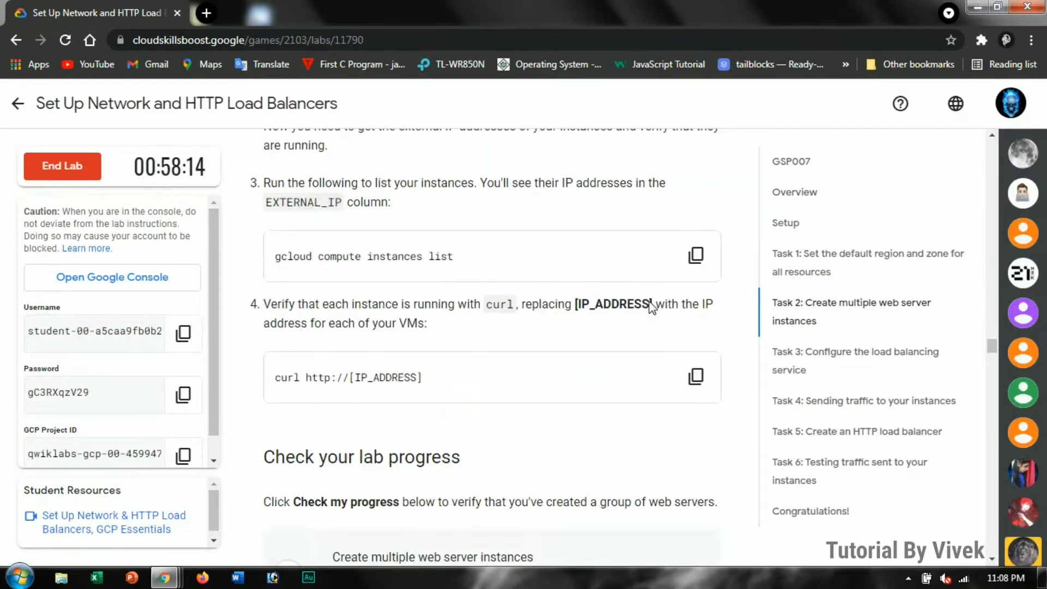
pyautogui.click(695, 257)
pyautogui.hotkey('alt', 'Tab')
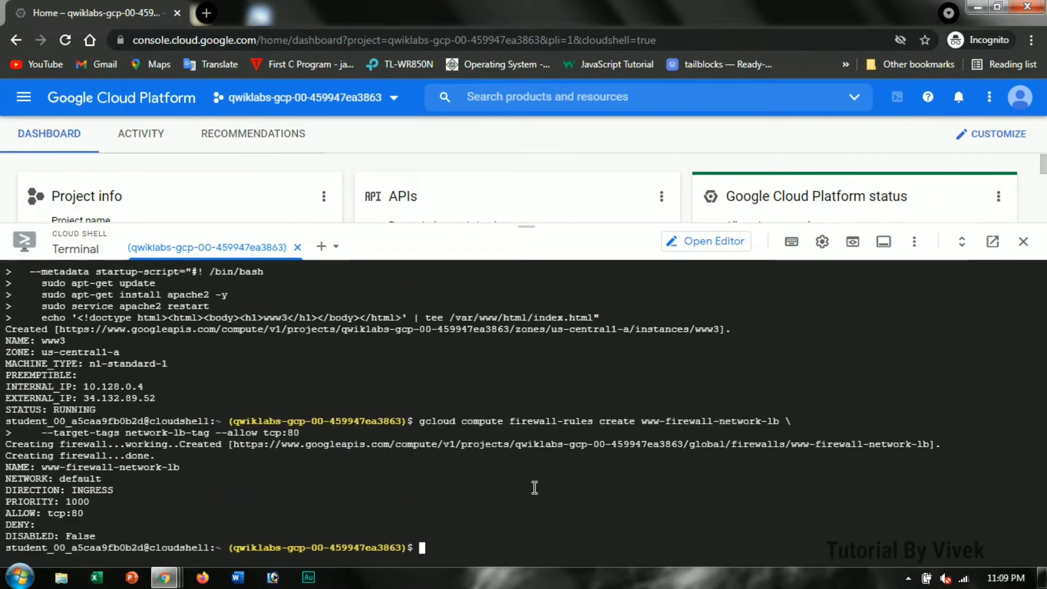
pyautogui.hotkey('ctrl', 'v')
pyautogui.press('Return')
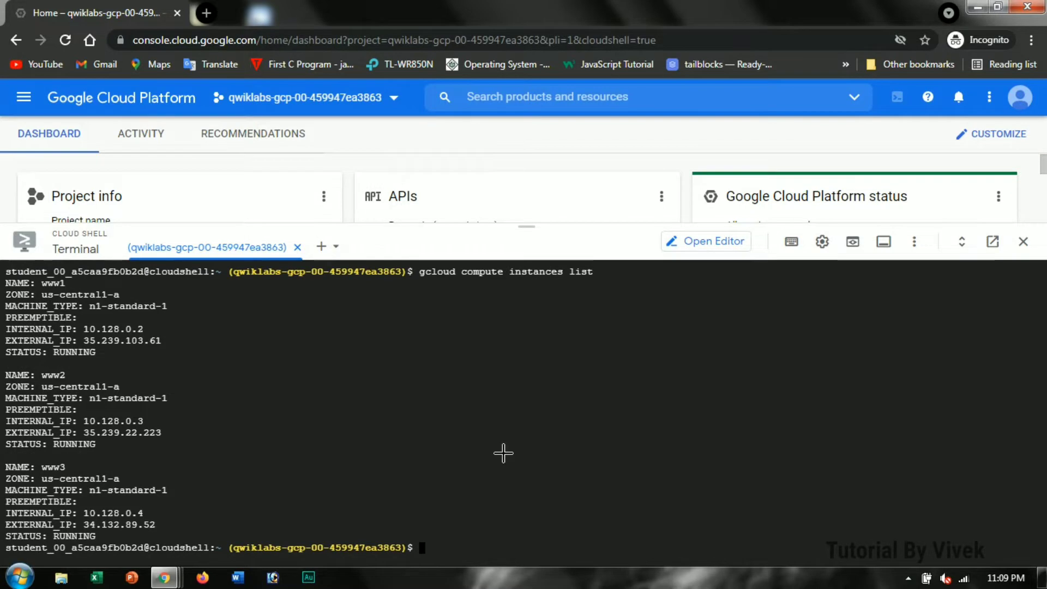
pyautogui.hotkey('alt', 'Tab')
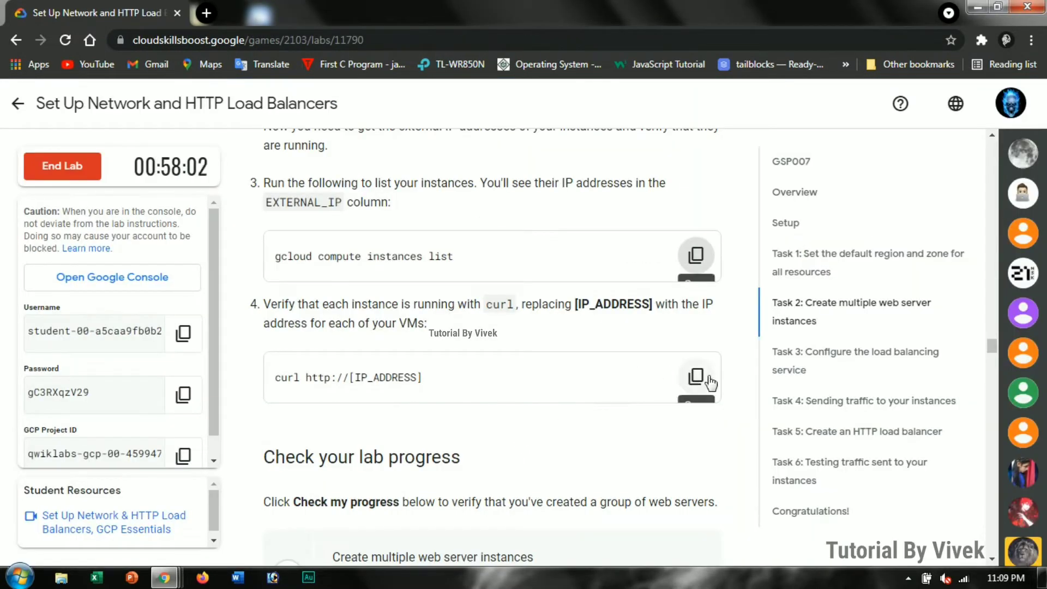
pyautogui.scroll(-4, 709, 384)
pyautogui.scroll(3, 676, 355)
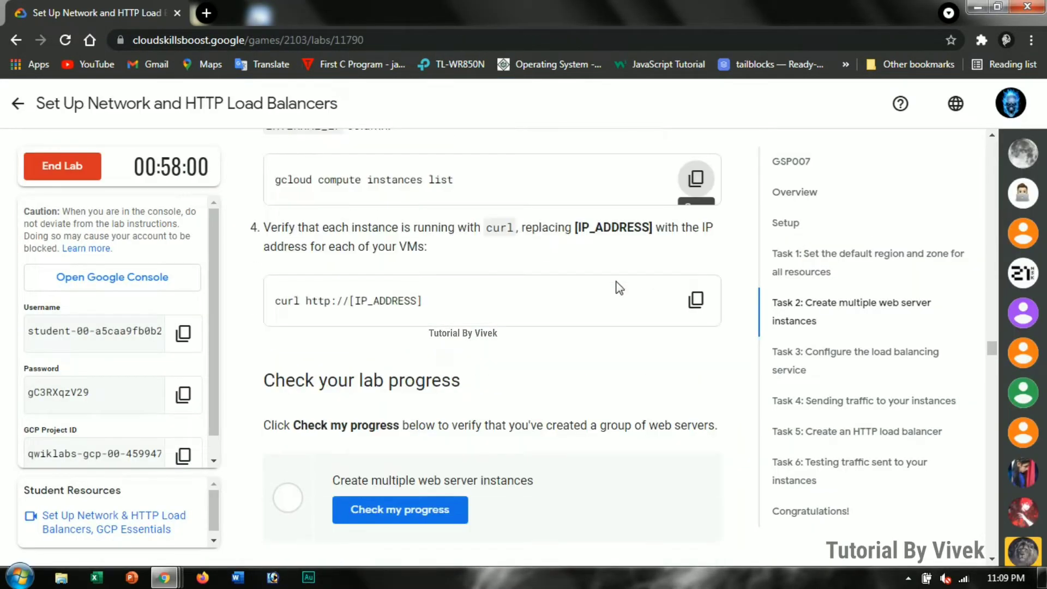
pyautogui.click(693, 300)
pyautogui.hotkey('alt', 'Tab')
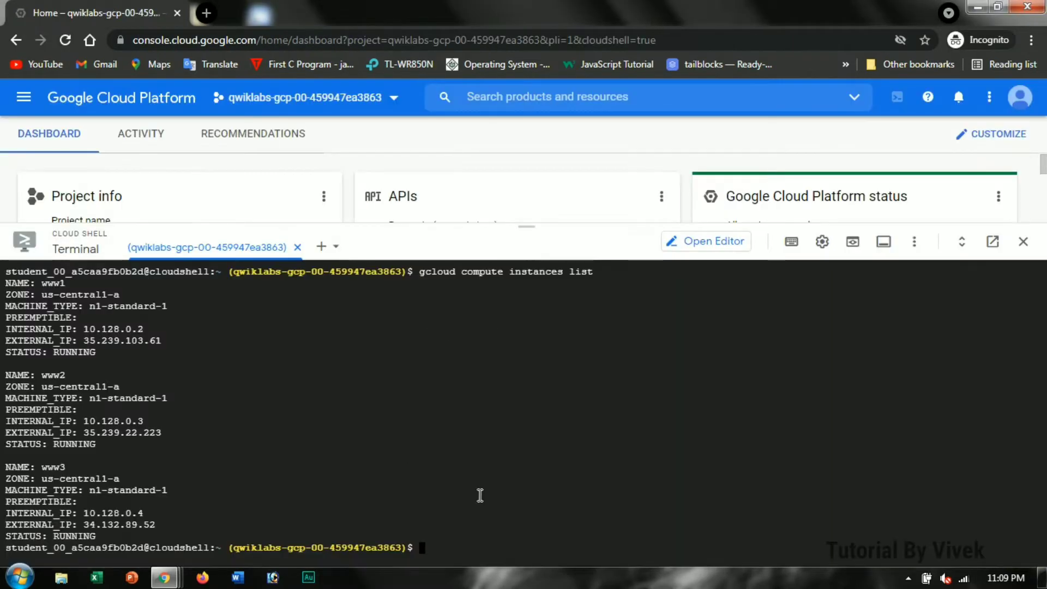
# - Check the lab progress for the "Create multiple web server instances" checkpoint on the lab page
pyautogui.hotkey('alt', 'Tab')
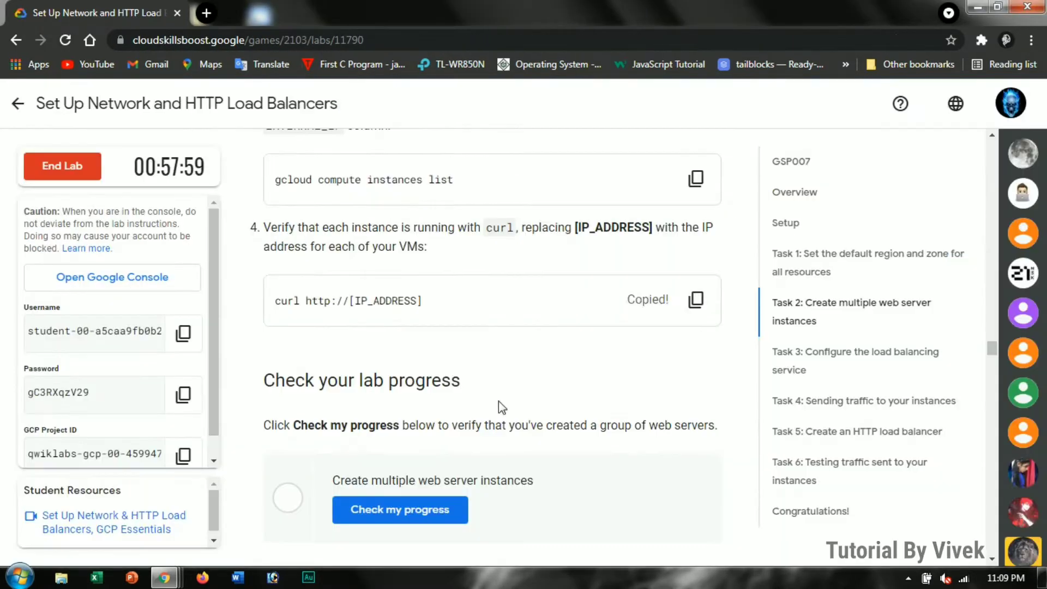
pyautogui.click(428, 511)
pyautogui.scroll(-6, 525, 381)
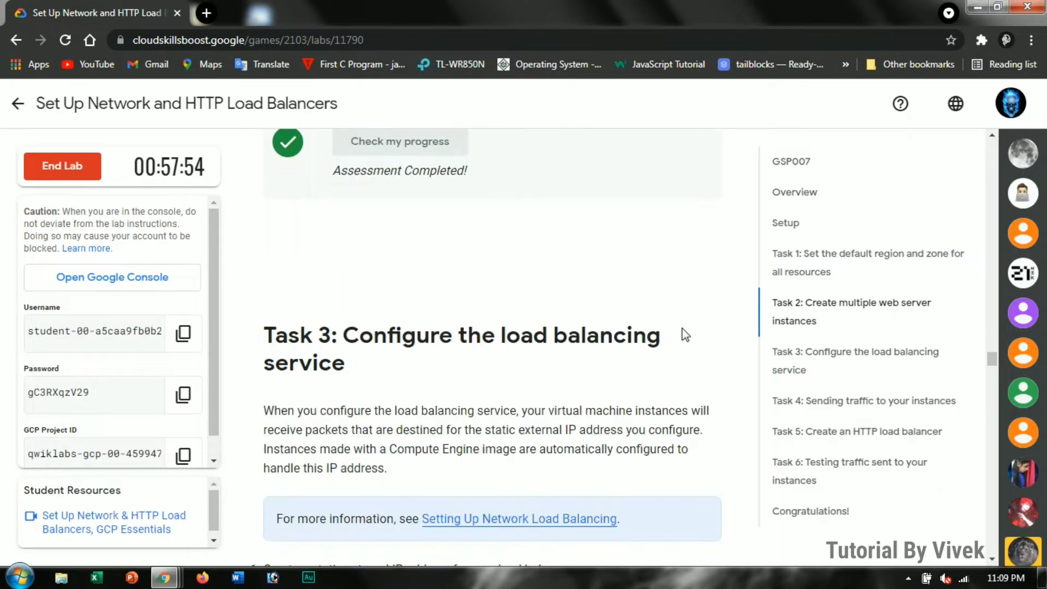
# - Create the static external IP address network-lb-ip-1 in region us-central1 by running the lab's Task 3 command in Cloud Shell
pyautogui.scroll(-5, 686, 335)
pyautogui.click(690, 326)
pyautogui.hotkey('alt', 'Tab')
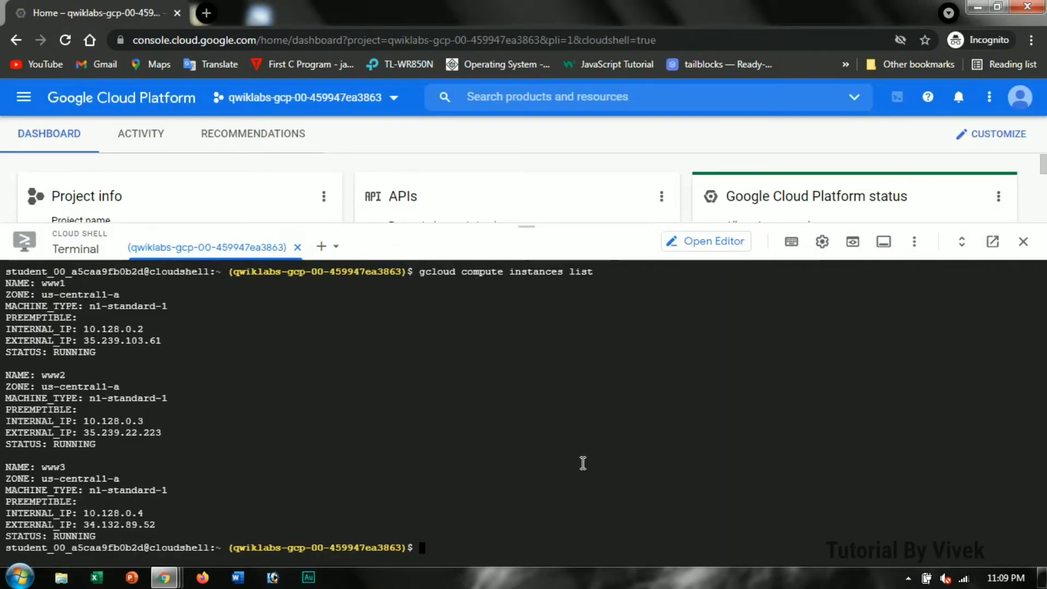
pyautogui.hotkey('ctrl', 'v')
pyautogui.press('Return')
# - Add the legacy HTTP health check basic-check by running the lab's http-health-checks create command in Cloud Shell
pyautogui.hotkey('alt', 'Tab')
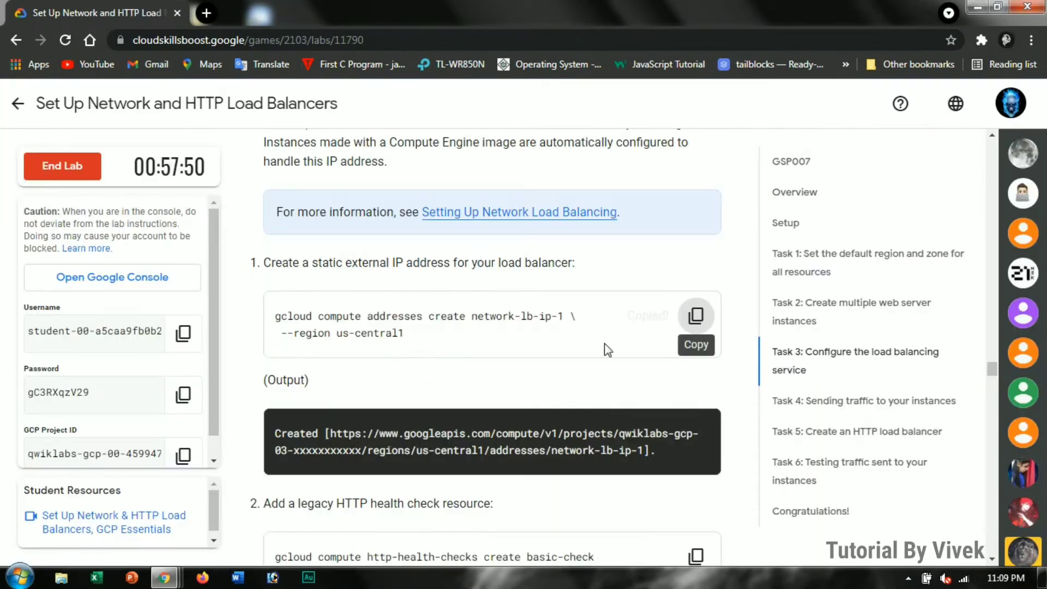
pyautogui.scroll(-5, 624, 309)
pyautogui.click(714, 261)
pyautogui.hotkey('alt', 'Tab')
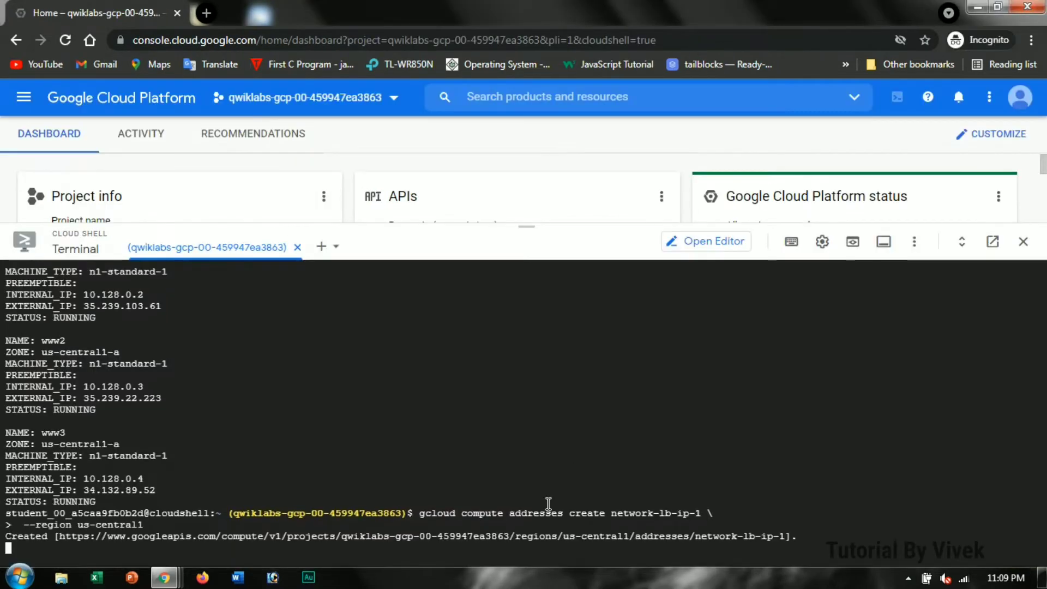
pyautogui.hotkey('ctrl', 'v')
pyautogui.press('Return')
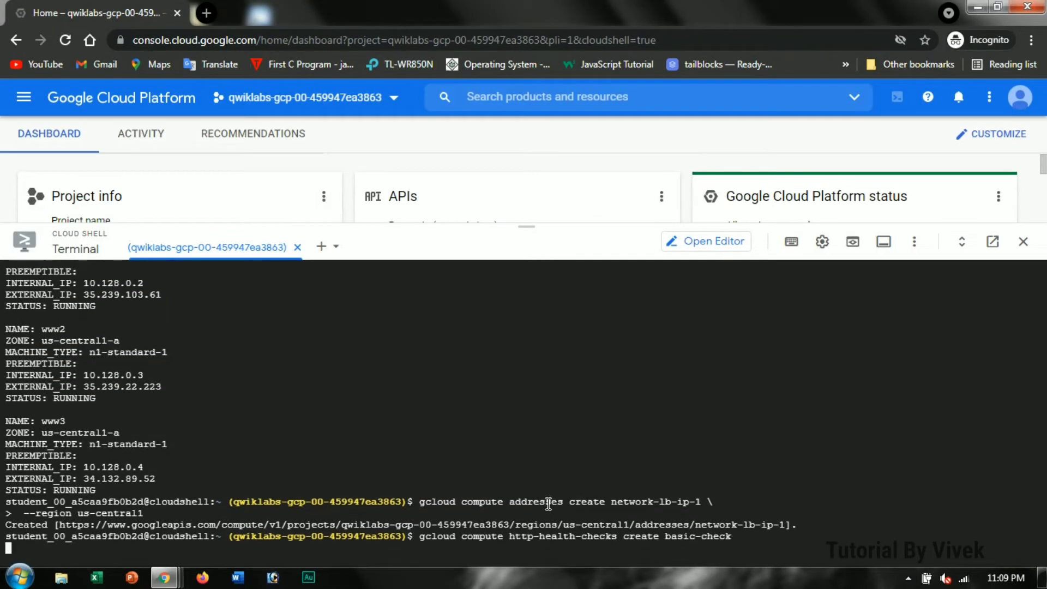
# - Create the target pool www-pool in region us-central1 with HTTP health check basic-check, using the lab's command in Cloud Shell
pyautogui.hotkey('alt', 'Tab')
pyautogui.scroll(-1, 641, 289)
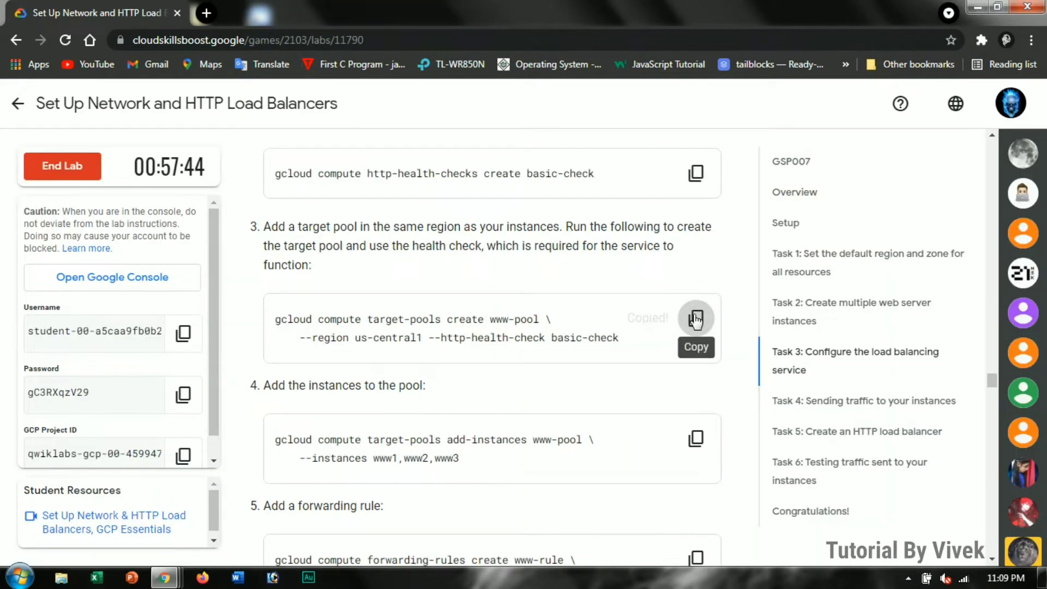
pyautogui.click(695, 318)
pyautogui.hotkey('alt', 'Tab')
pyautogui.hotkey('ctrl', 'v')
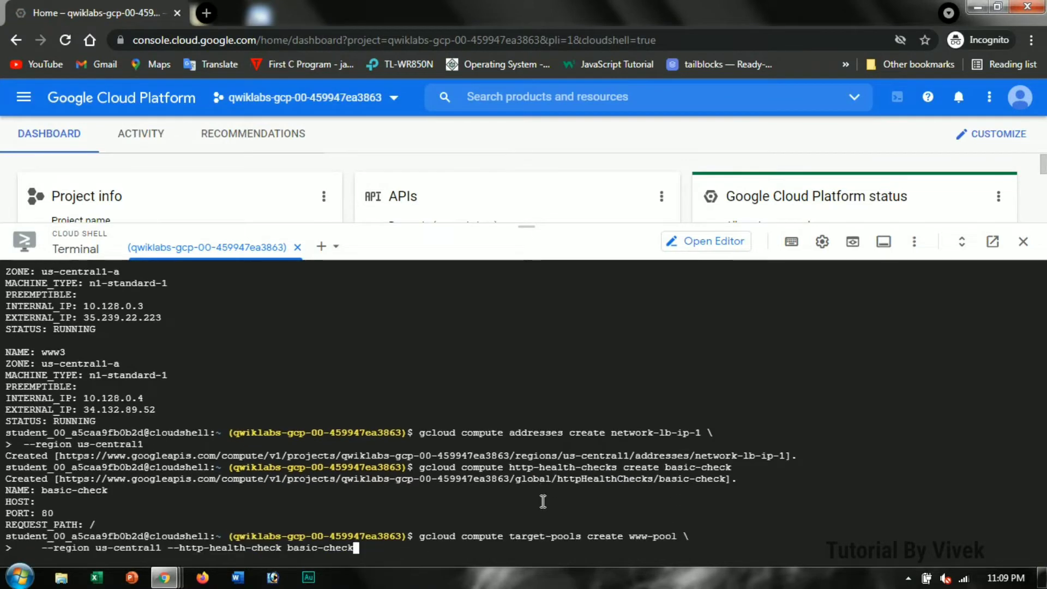
pyautogui.press('Return')
# - Add the instances www1, www2 and www3 to the target pool www-pool with the lab's add-instances command
pyautogui.hotkey('alt', 'Tab')
pyautogui.scroll(-1, 695, 311)
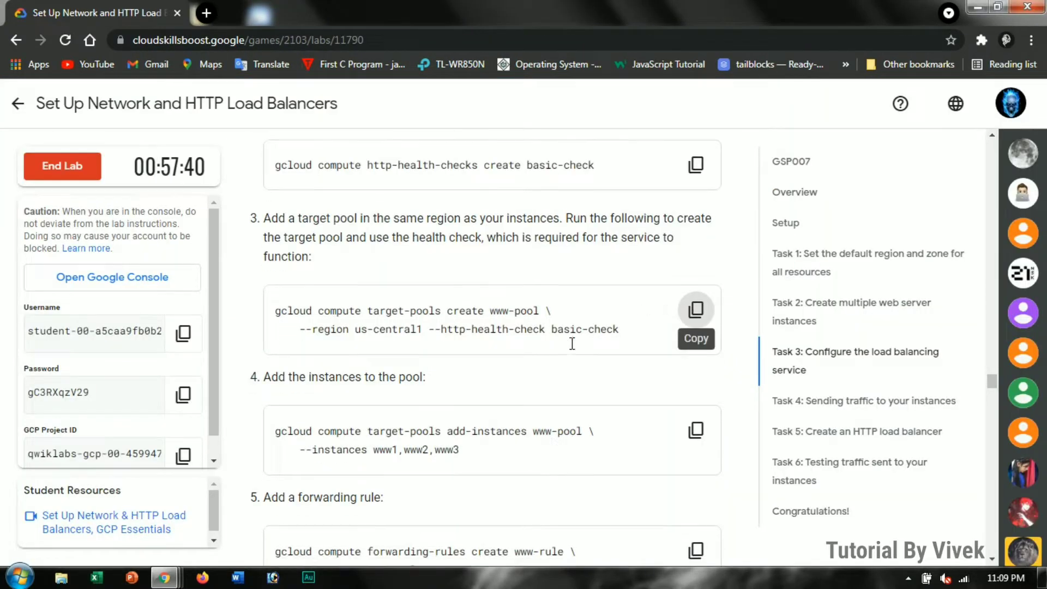
pyautogui.click(697, 362)
pyautogui.hotkey('alt', 'Tab')
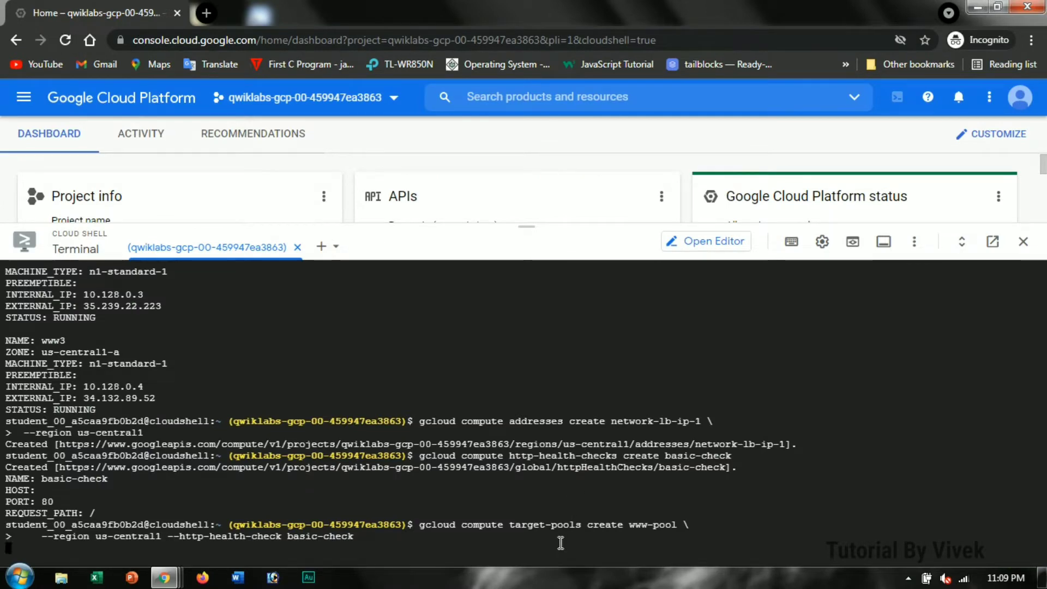
pyautogui.hotkey('ctrl', 'v')
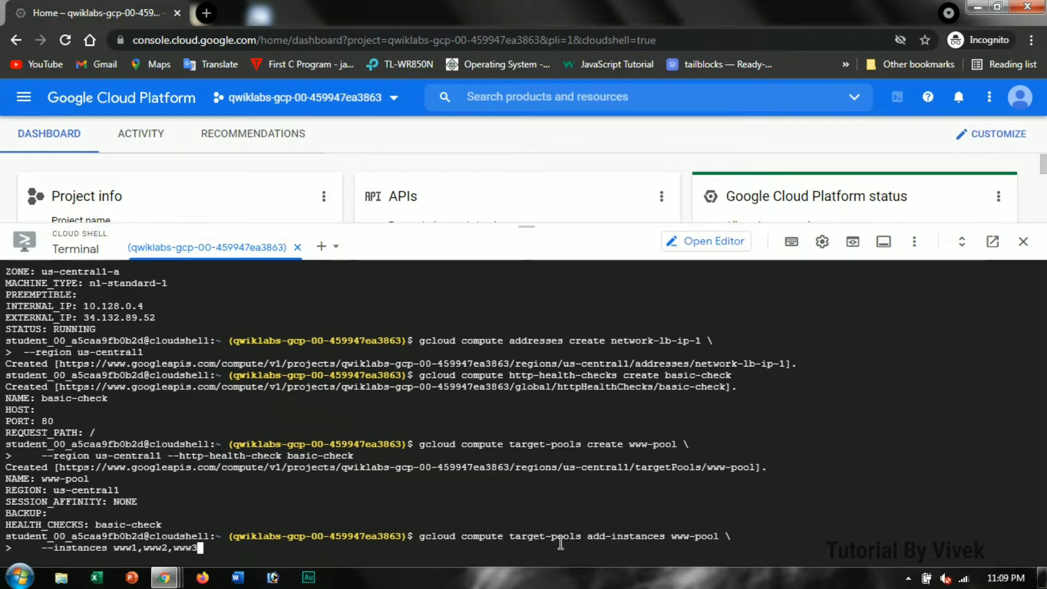
pyautogui.press('Return')
# - Create the forwarding rule www-rule in us-central1 for port 80, address network-lb-ip-1 and target pool www-pool, using the lab's command
pyautogui.hotkey('alt', 'Tab')
pyautogui.scroll(-2, 606, 360)
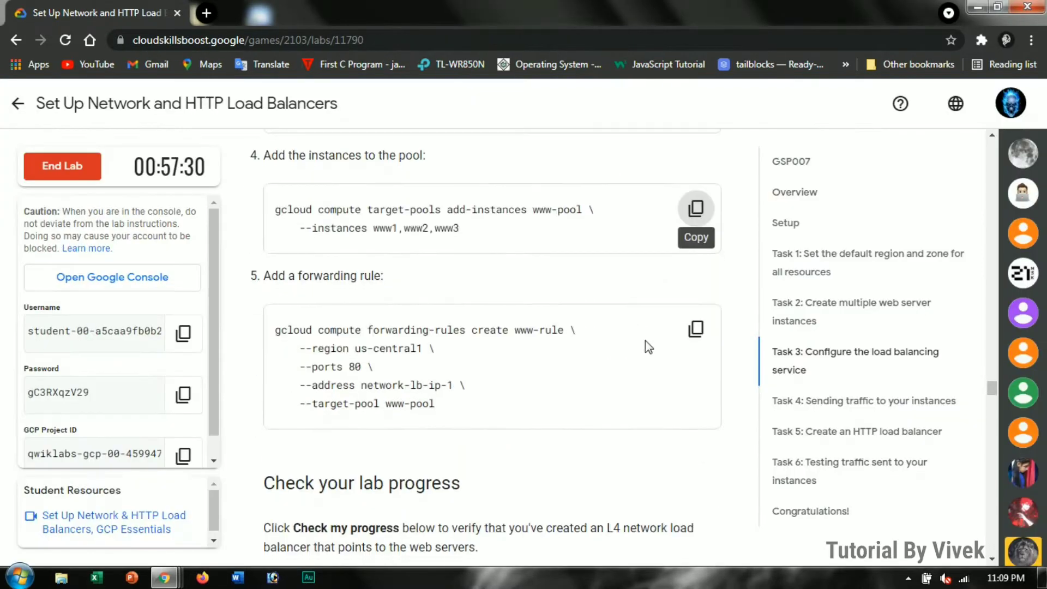
pyautogui.click(696, 329)
pyautogui.hotkey('alt', 'Tab')
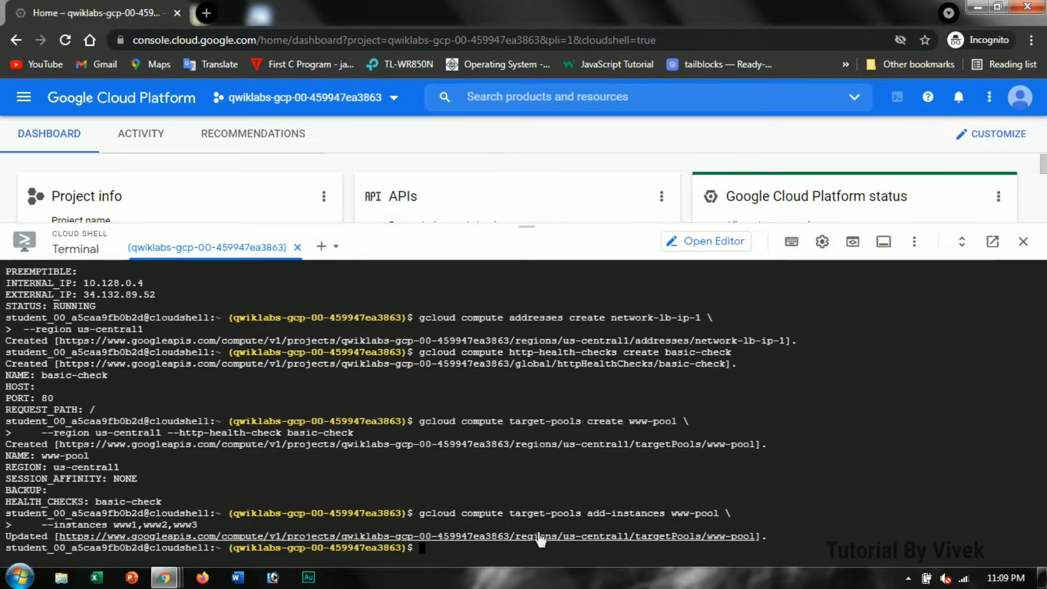
pyautogui.hotkey('ctrl', 'v')
pyautogui.press('Return')
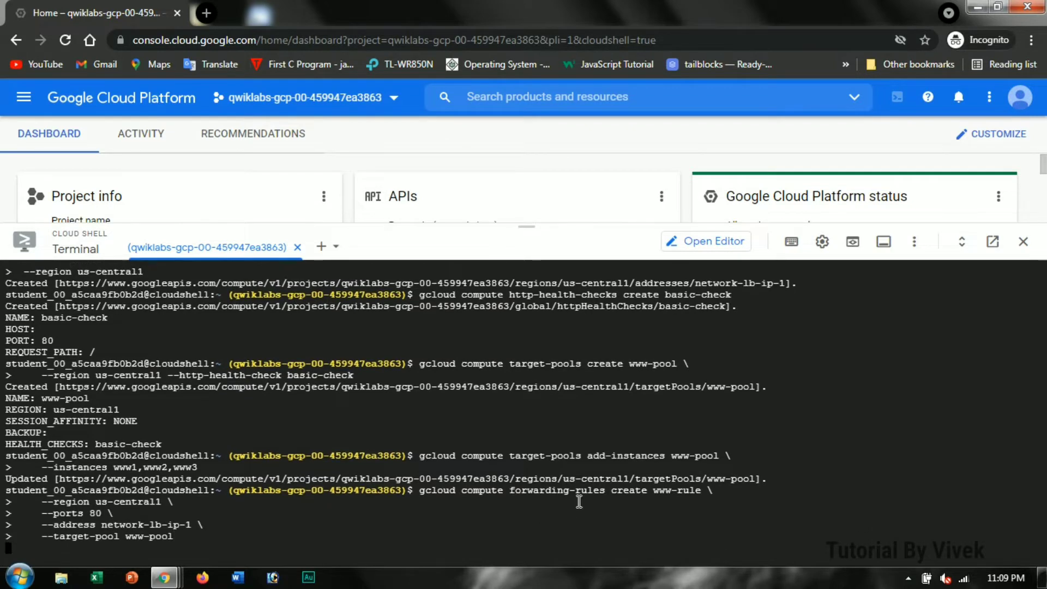
# - Check the lab progress for the "Configure the load balancing service" checkpoint on the lab page
pyautogui.hotkey('alt', 'Tab')
pyautogui.scroll(-5, 520, 384)
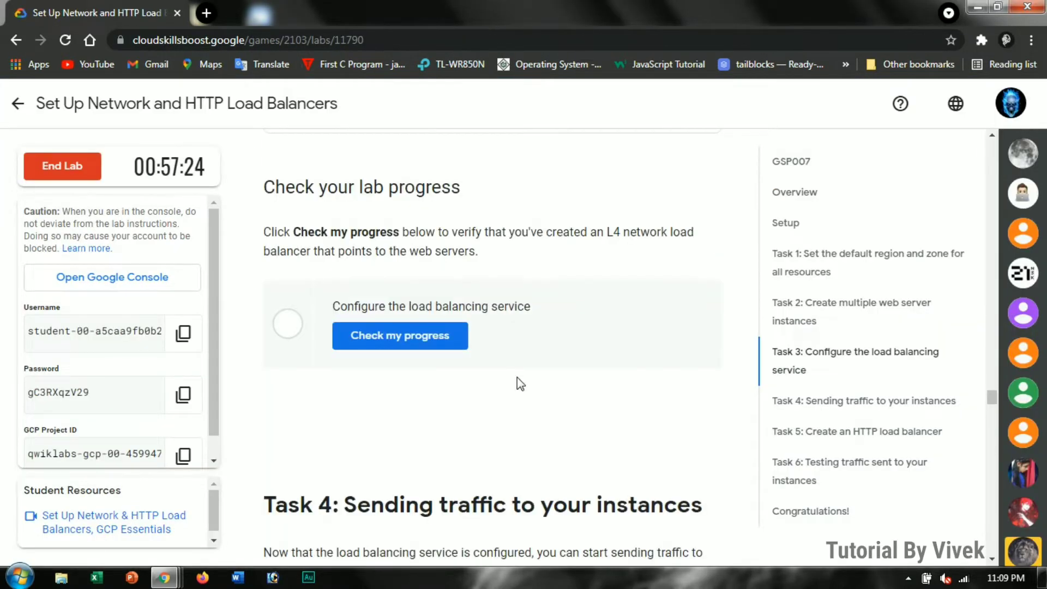
pyautogui.click(431, 328)
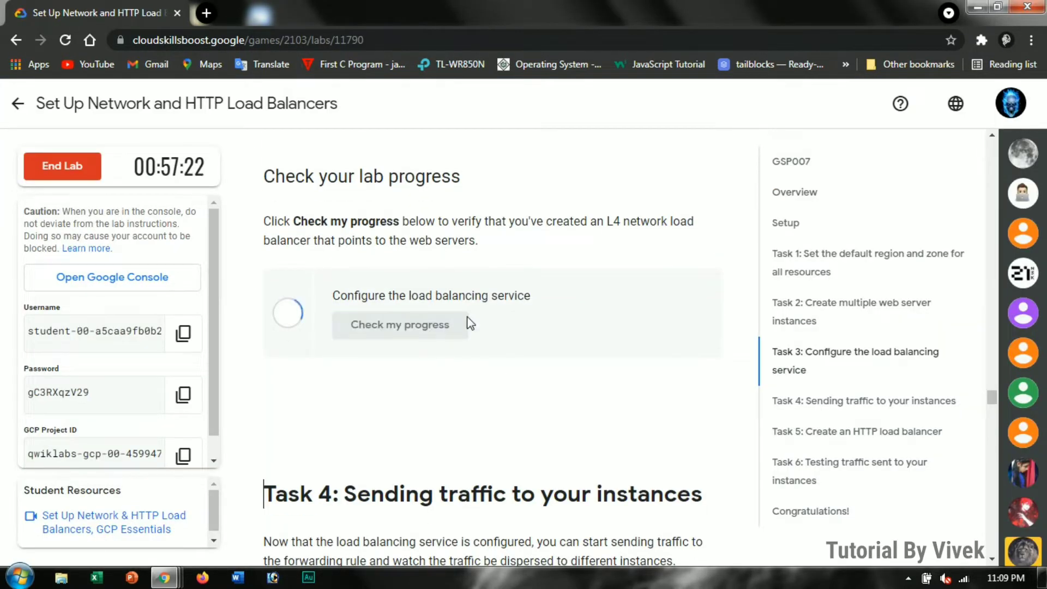
# - Describe the forwarding rule www-rule in region us-central1 by running the lab's Task 4 command in Cloud Shell
pyautogui.scroll(-6, 473, 317)
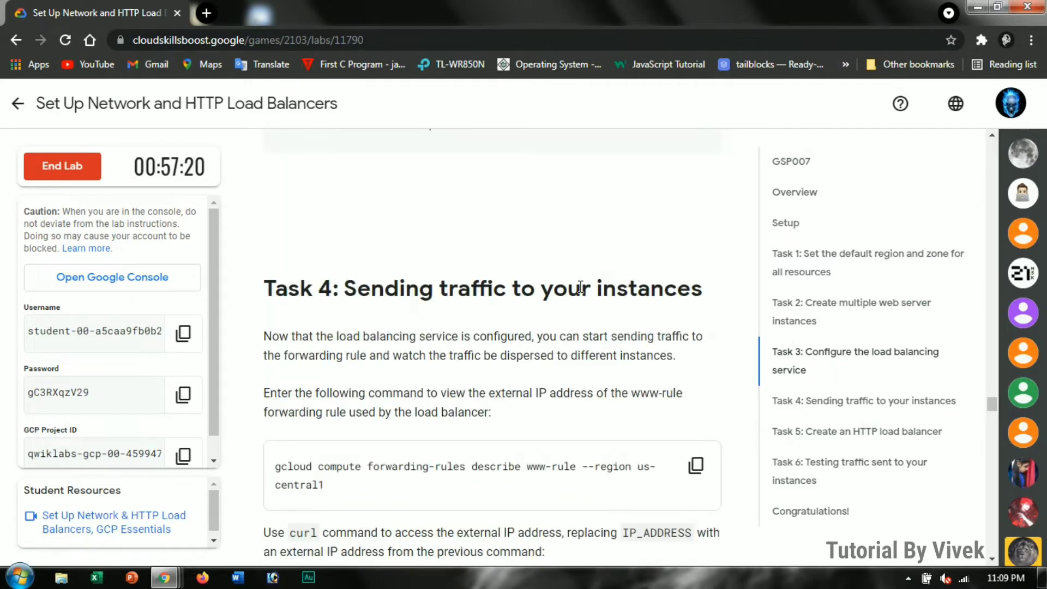
pyautogui.click(708, 334)
pyautogui.hotkey('alt', 'Tab')
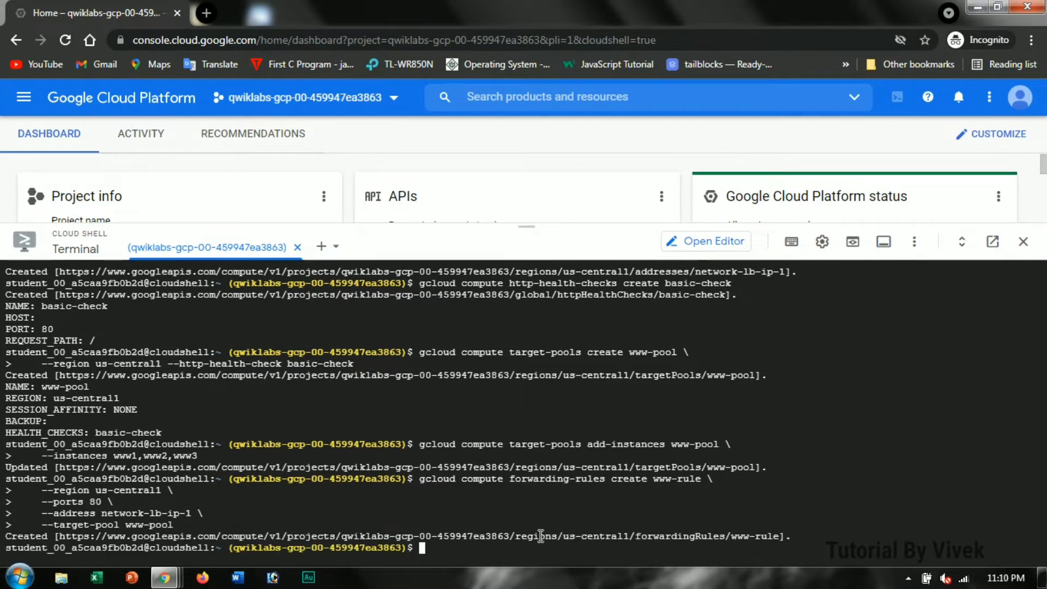
pyautogui.hotkey('ctrl', 'v')
pyautogui.press('Return')
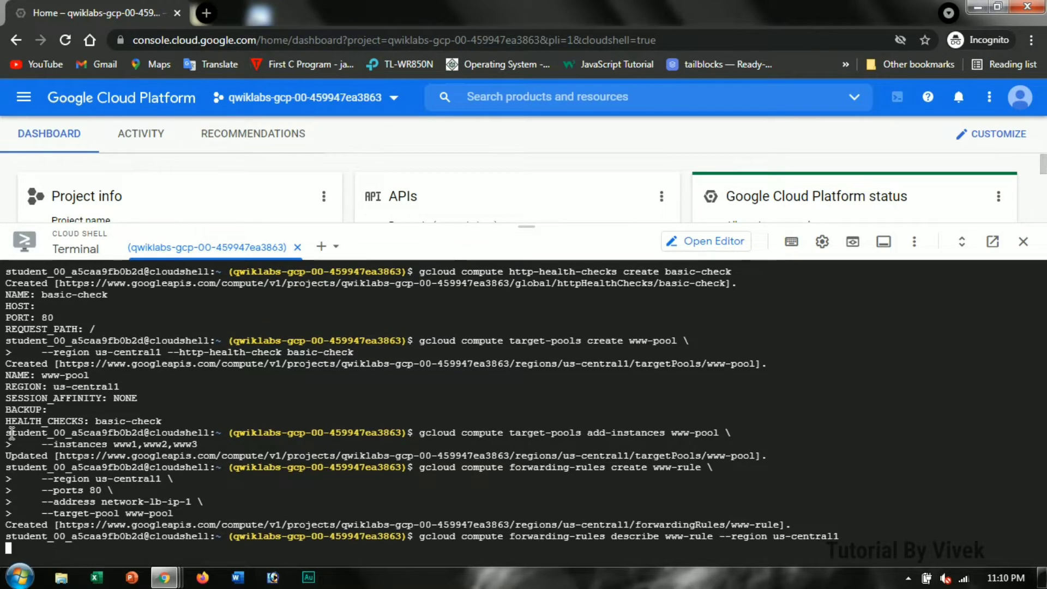
# - Paste the lab's while true curl -m1 loop into Cloud Shell and remove its IP_ADDRESS placeholder
pyautogui.hotkey('alt', 'Tab')
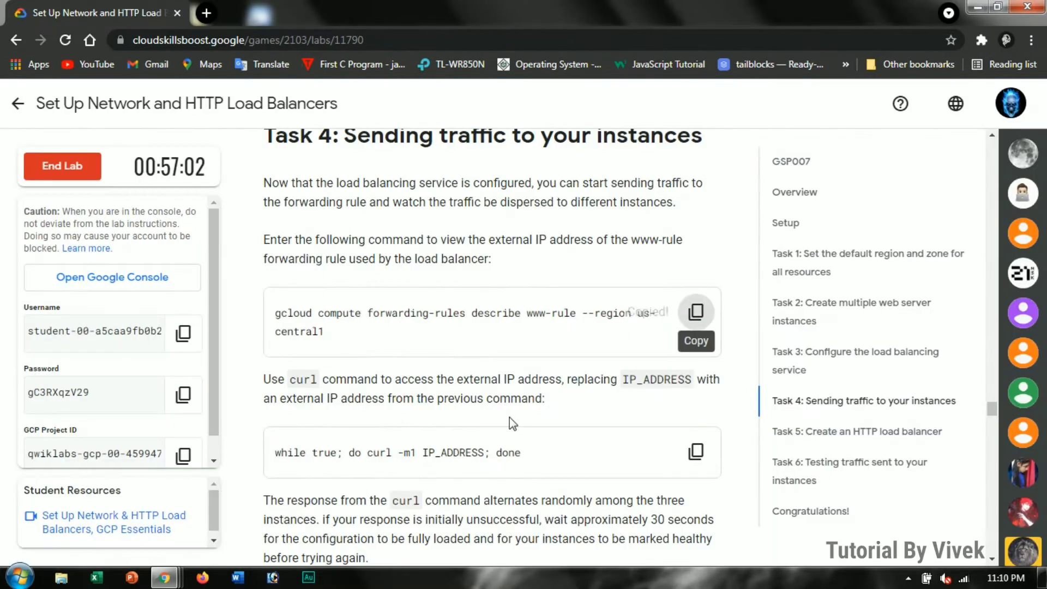
pyautogui.scroll(-1, 687, 376)
pyautogui.click(689, 381)
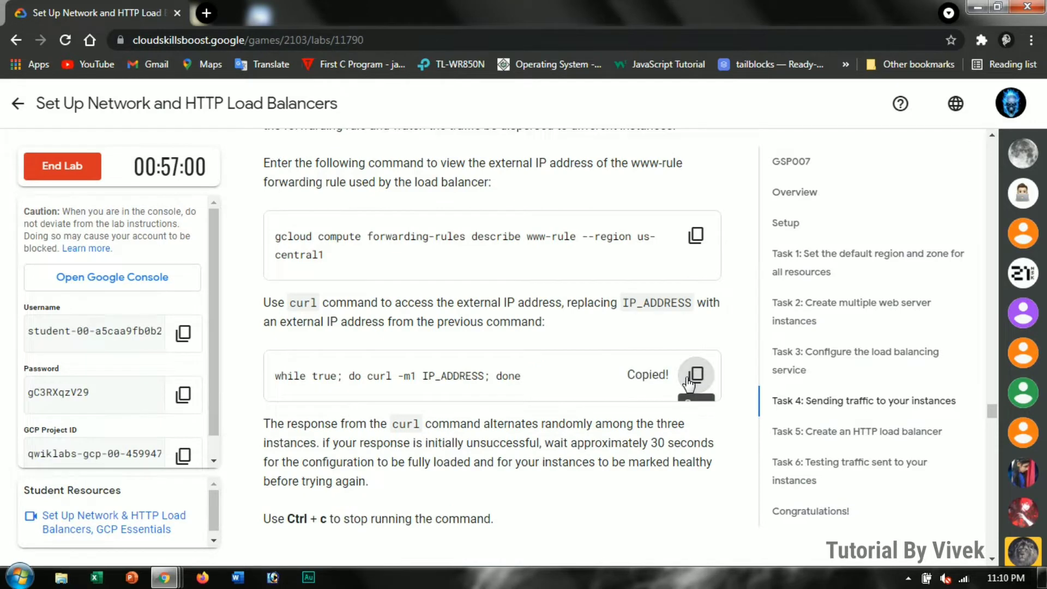
pyautogui.hotkey('alt', 'Tab')
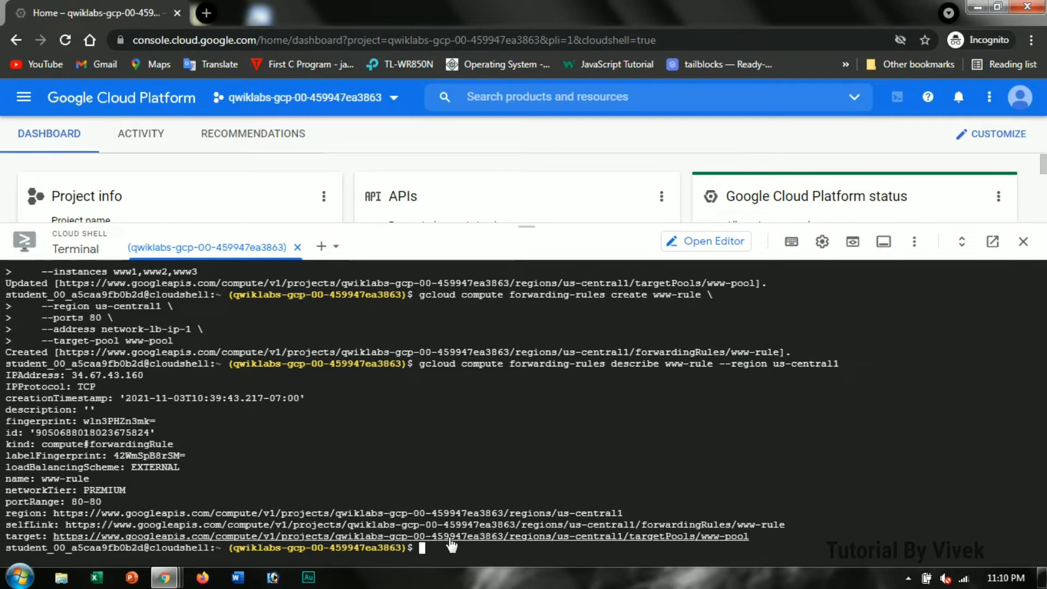
pyautogui.hotkey('ctrl', 'v')
pyautogui.press('Left')
pyautogui.press('Left')
pyautogui.press('Left')
pyautogui.press('Left')
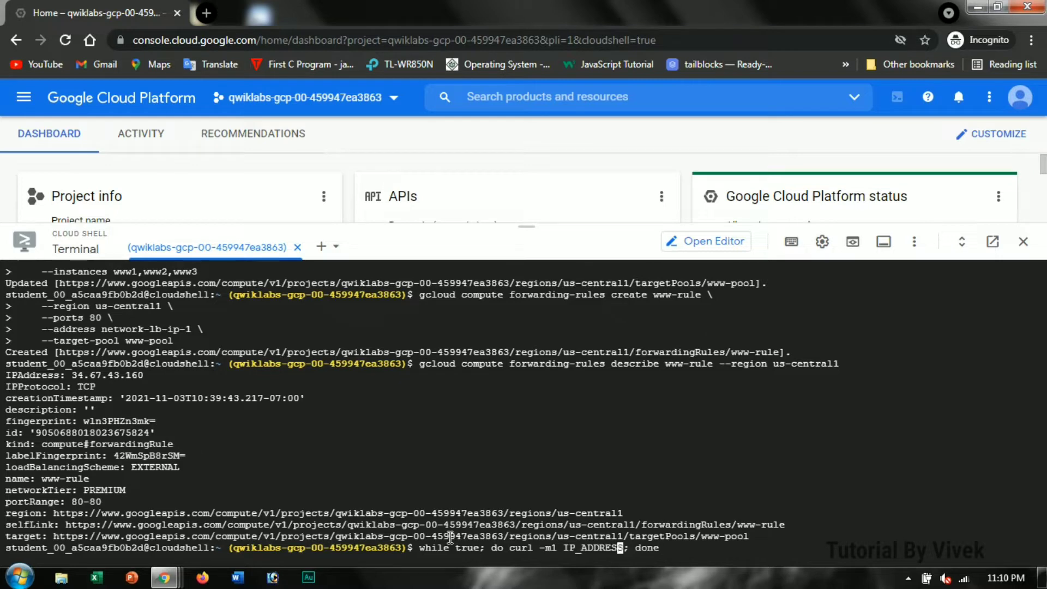
pyautogui.press('BackSpace')
pyautogui.press('BackSpace')
pyautogui.press('BackSpace')
pyautogui.press('BackSpace')
pyautogui.press('BackSpace')
pyautogui.press('BackSpace')
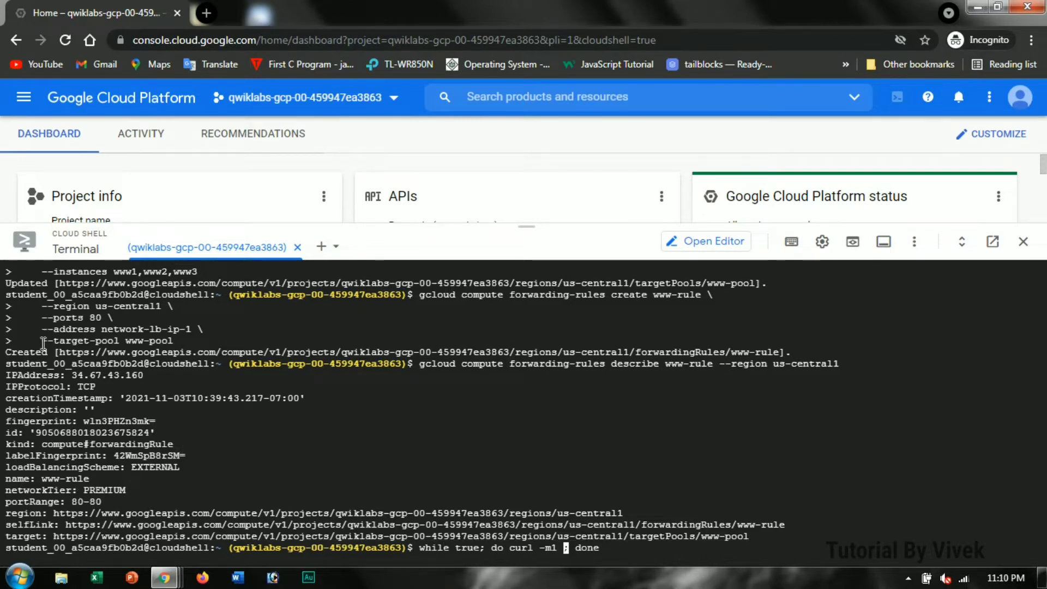
# - Insert www-rule's external IP address 34.67.43.160 into the curl loop and run it
pyautogui.doubleClick(79, 374)
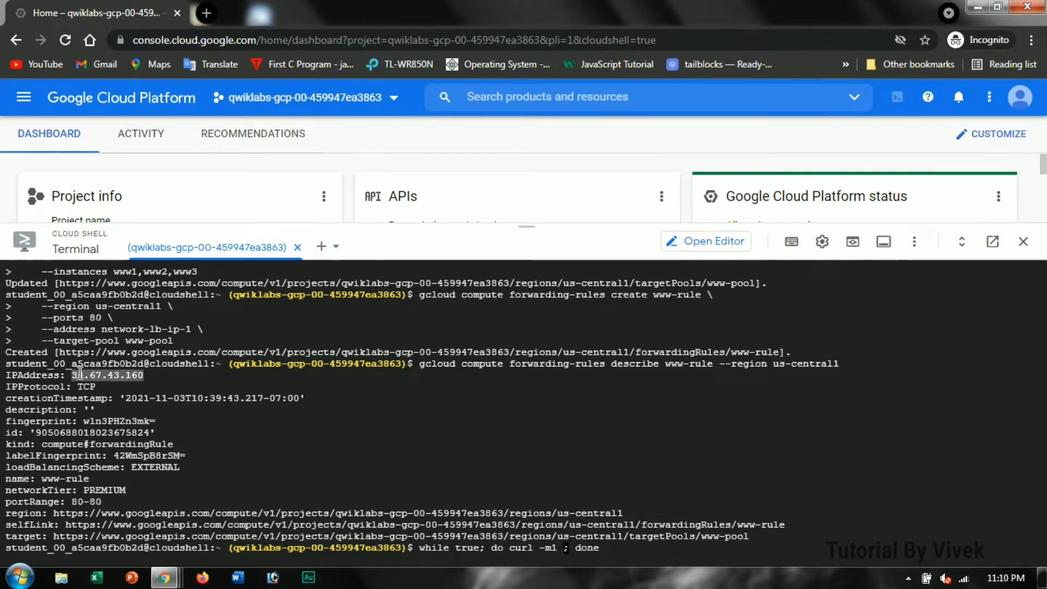
pyautogui.hotkey('ctrl', 'v')
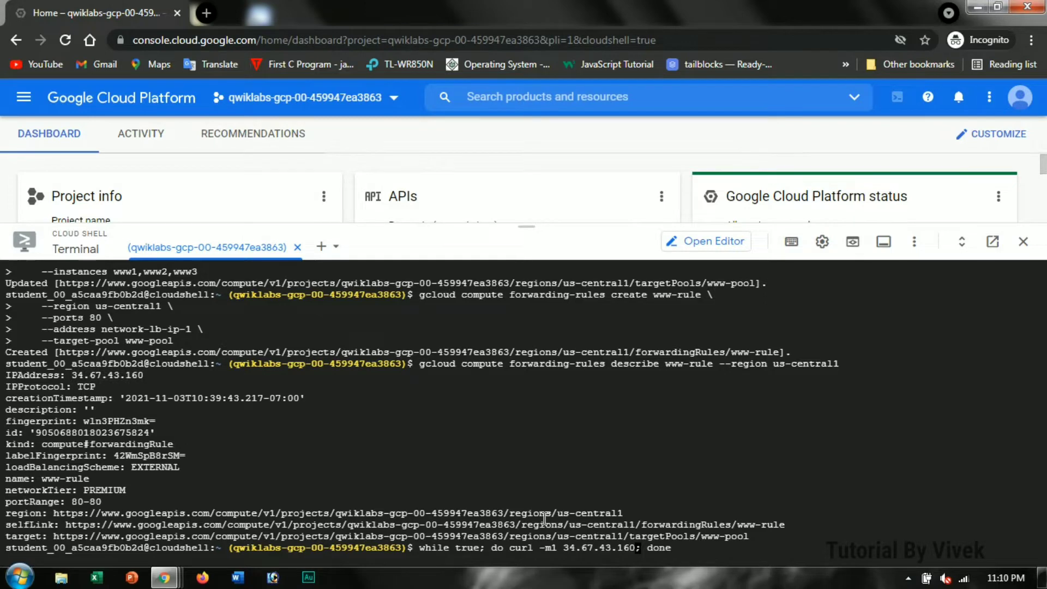
pyautogui.press('Return')
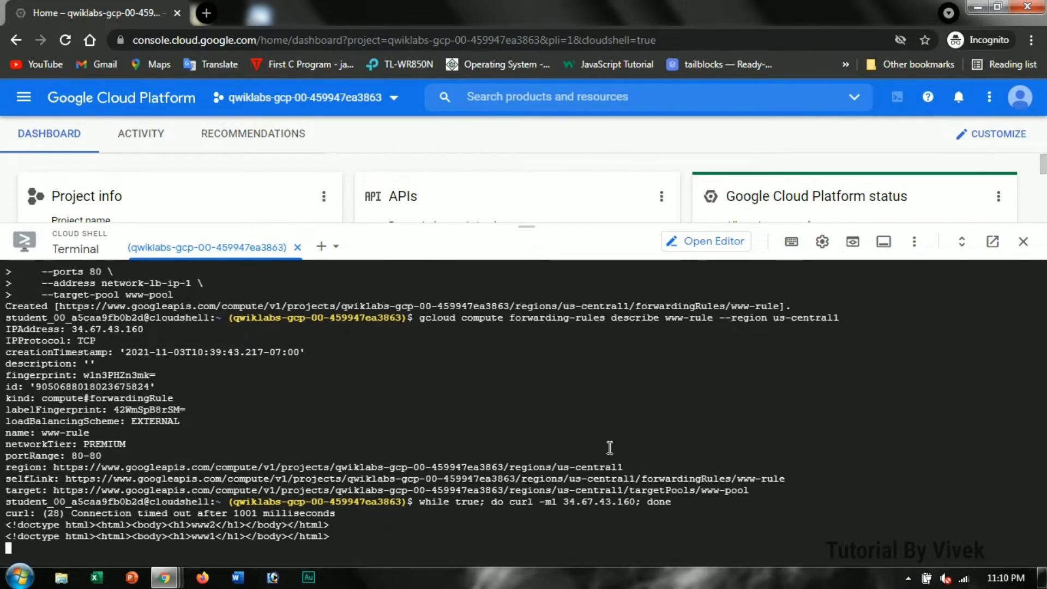
# - Review the lab's note on ending the curl test, and stop the running loop in Cloud Shell
pyautogui.hotkey('alt', 'Tab')
pyautogui.scroll(-4, 369, 358)
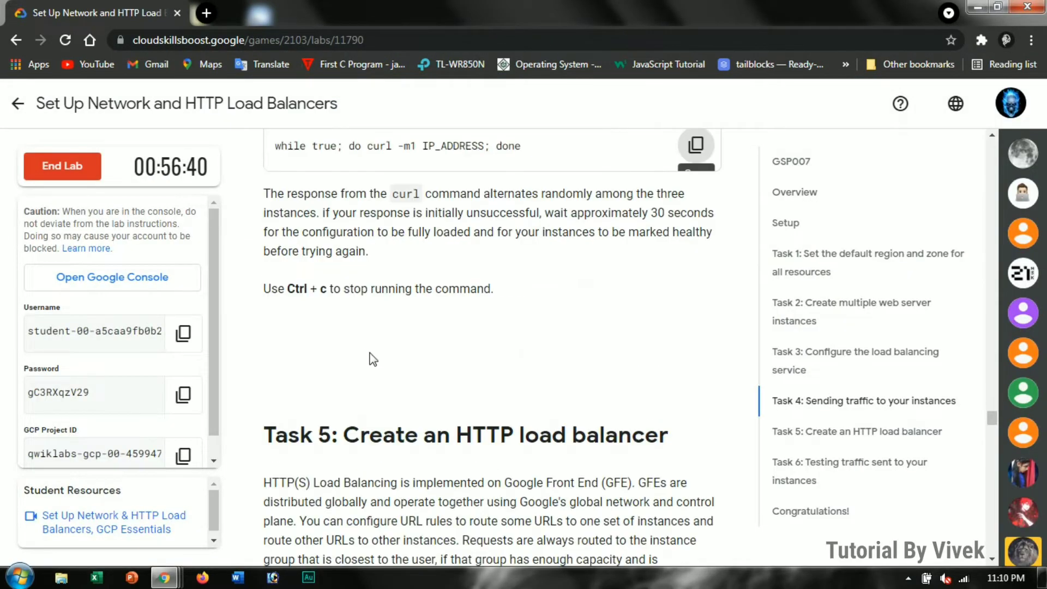
pyautogui.hotkey('alt', 'Tab')
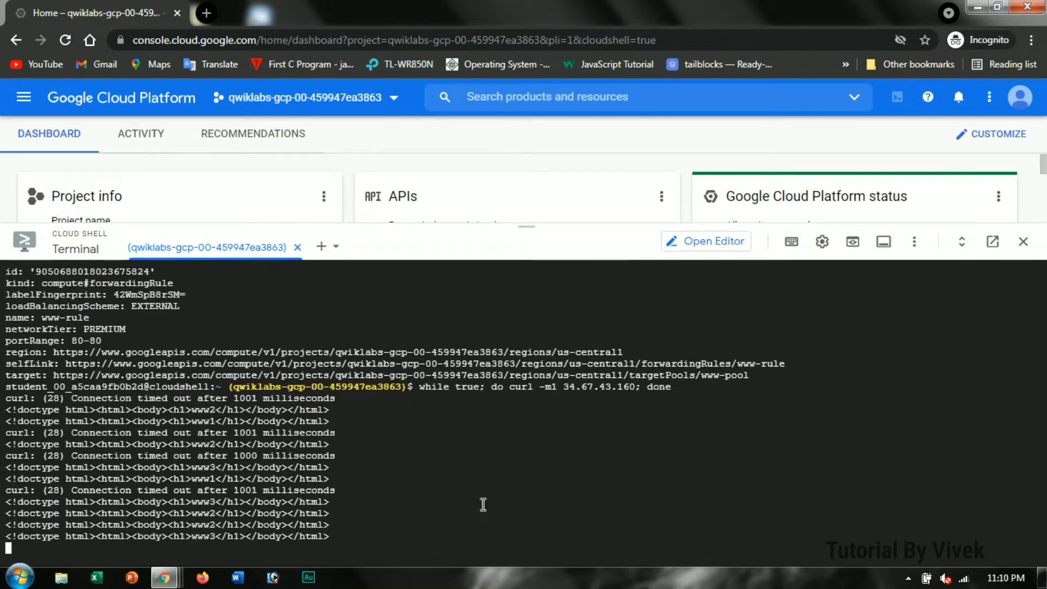
pyautogui.hotkey('ctrl', 'c')
# - Create the instance template lb-backend-template by running the lab's first Task 5 command in Cloud Shell
pyautogui.hotkey('alt', 'Tab')
pyautogui.scroll(-6, 656, 304)
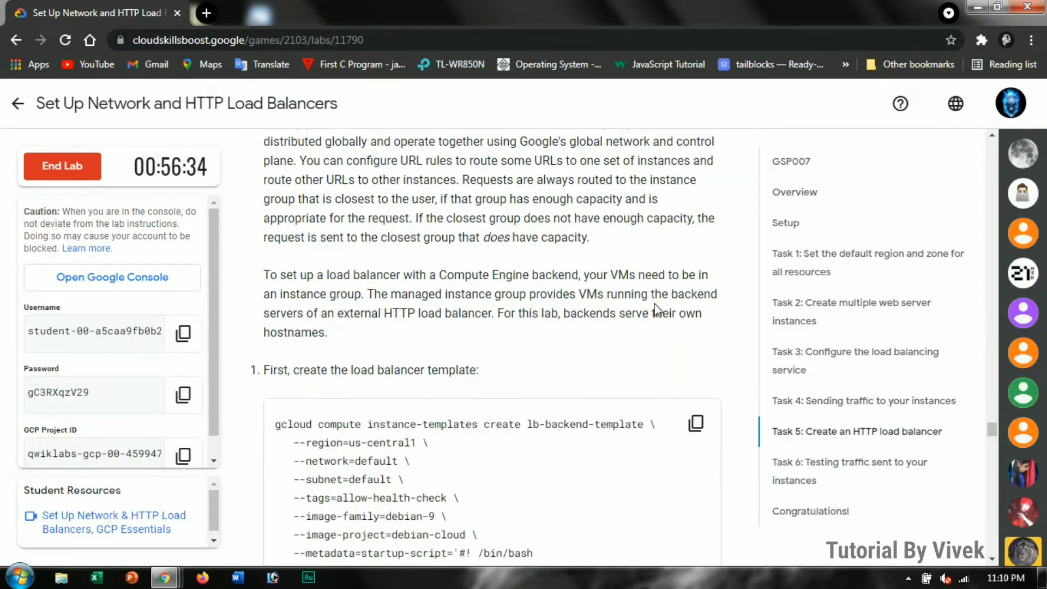
pyautogui.click(692, 243)
pyautogui.hotkey('alt', 'Tab')
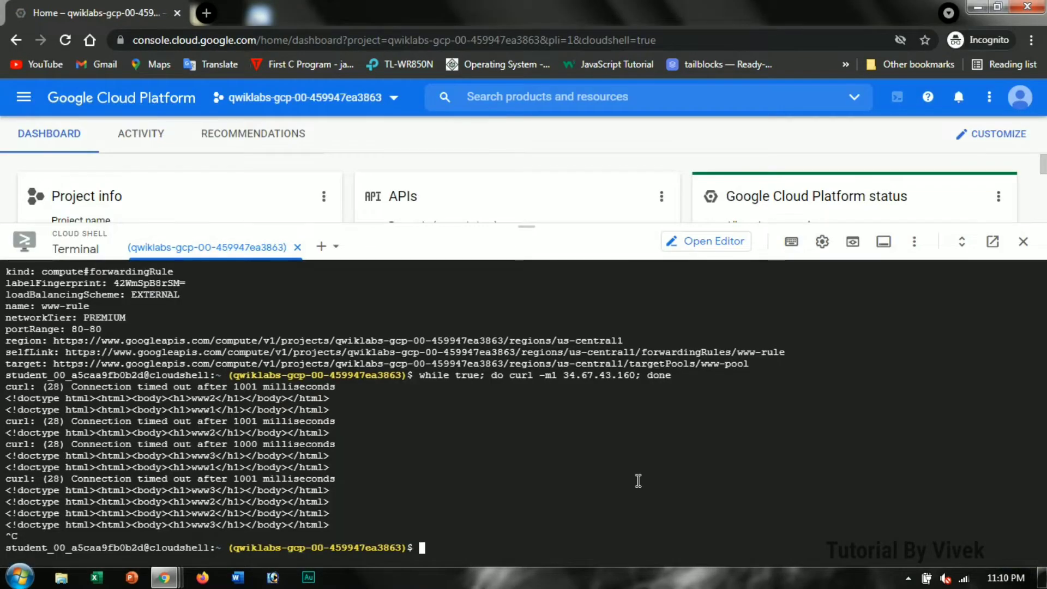
pyautogui.hotkey('ctrl', 'v')
# - Create the managed instance group lb-backend-group from lb-backend-template with size 2 in zone us-central1-a, using the lab's command
pyautogui.hotkey('alt', 'Tab')
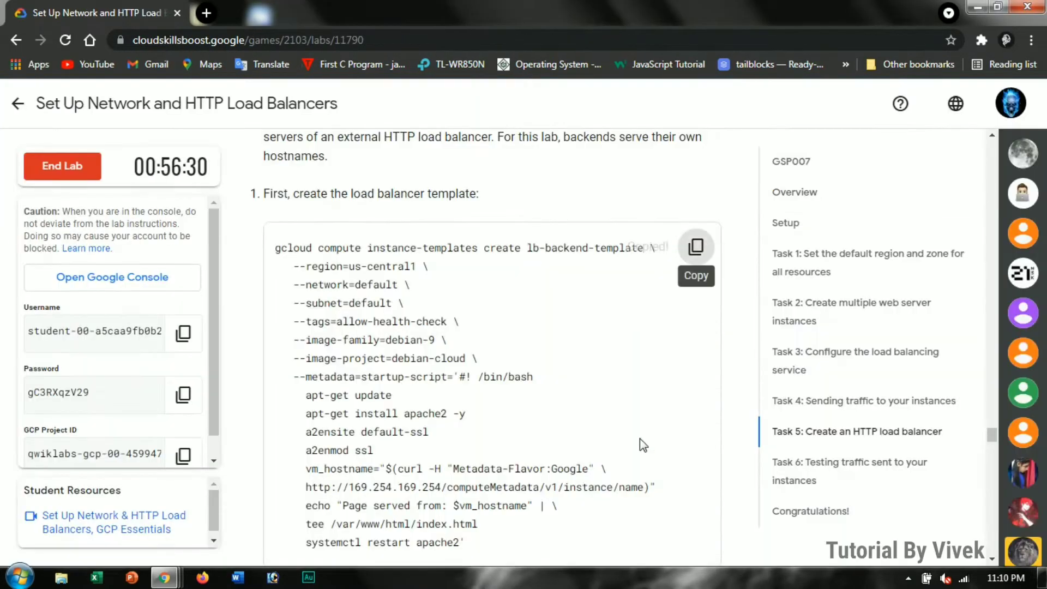
pyautogui.scroll(-7, 709, 254)
pyautogui.click(695, 337)
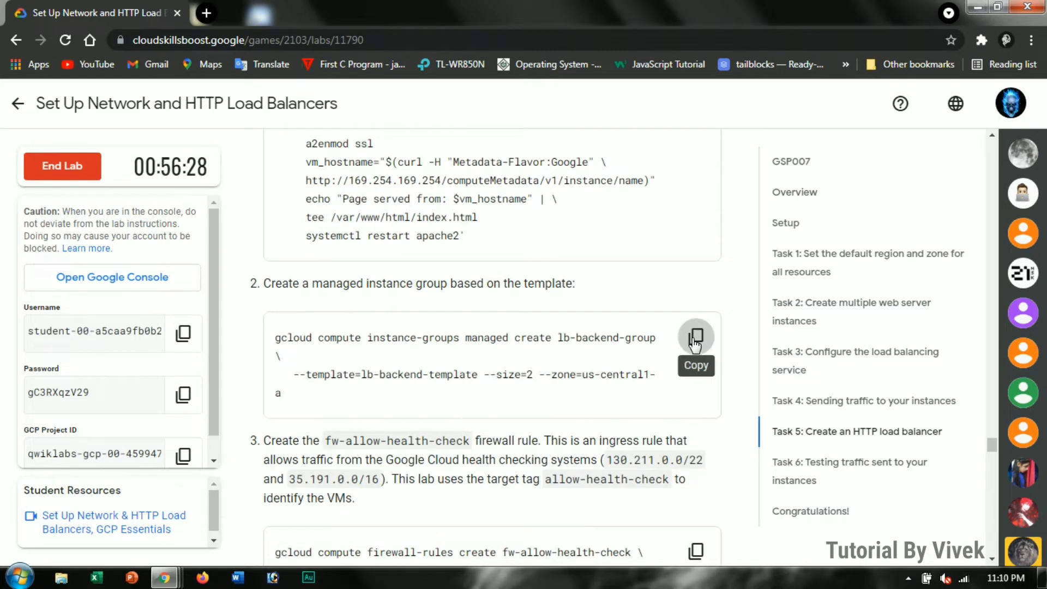
pyautogui.hotkey('alt', 'Tab')
pyautogui.hotkey('ctrl', 'v')
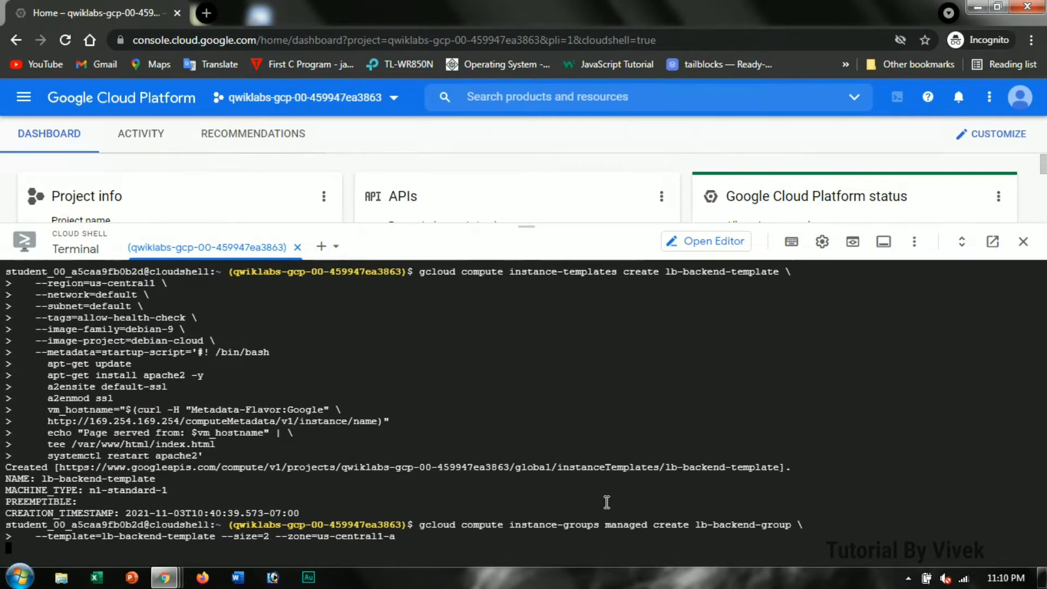
# - Create the ingress firewall rule fw-allow-health-check for target tag allow-health-check, allowing tcp:80 from 130.211.0.0/22 and 35.191.0.0/16, using the lab's command
pyautogui.hotkey('alt', 'Tab')
pyautogui.scroll(-1, 717, 318)
pyautogui.scroll(-3, 717, 316)
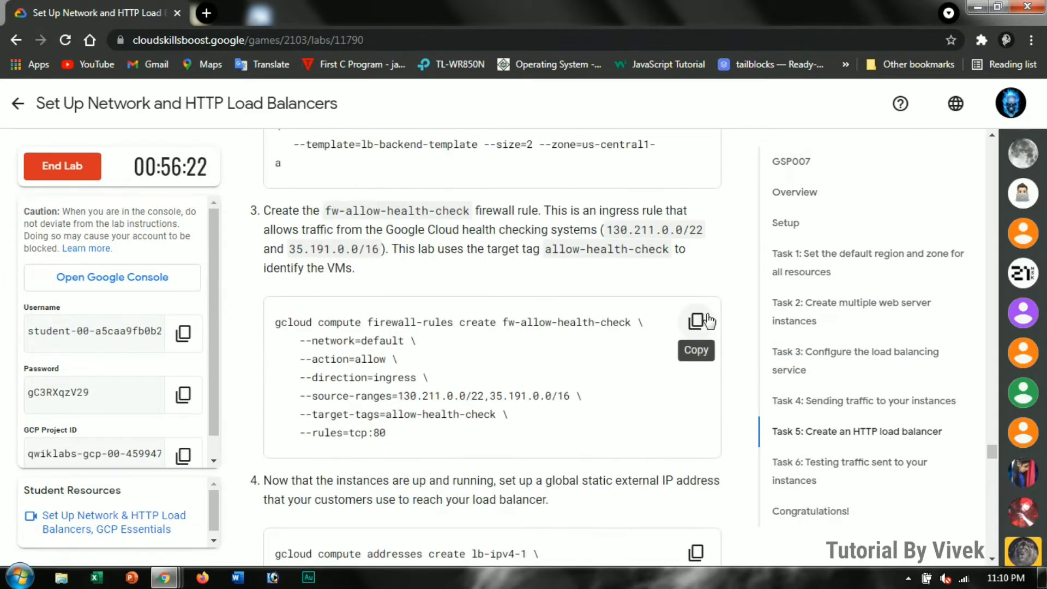
pyautogui.click(708, 321)
pyautogui.hotkey('alt', 'Tab')
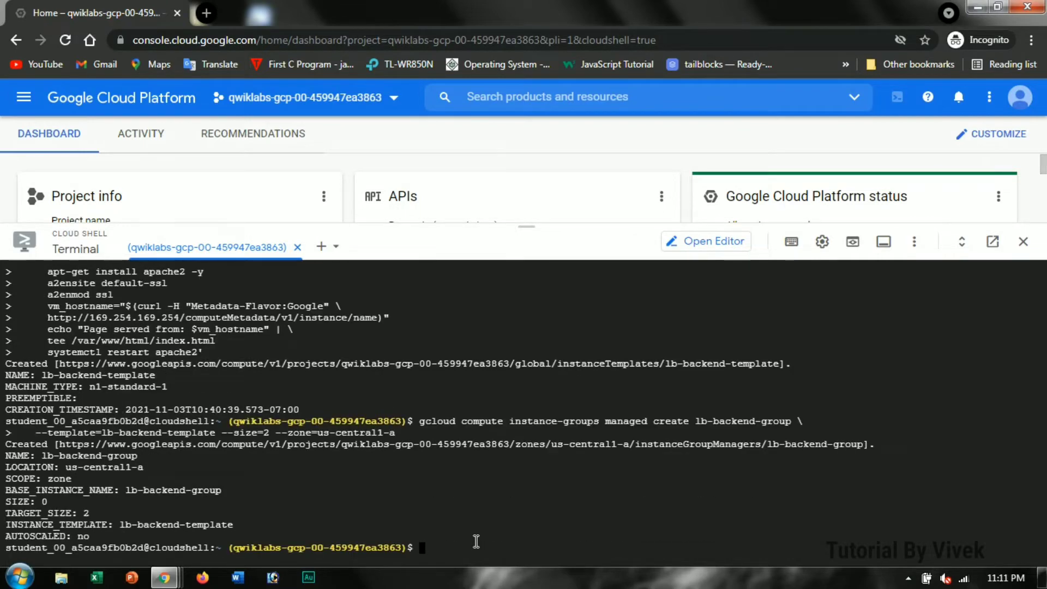
pyautogui.hotkey('ctrl', 'v')
# - Reserve the global static IPv4 address lb-ipv4-1 by running the lab's address creation command in Cloud Shell
pyautogui.hotkey('alt', 'Tab')
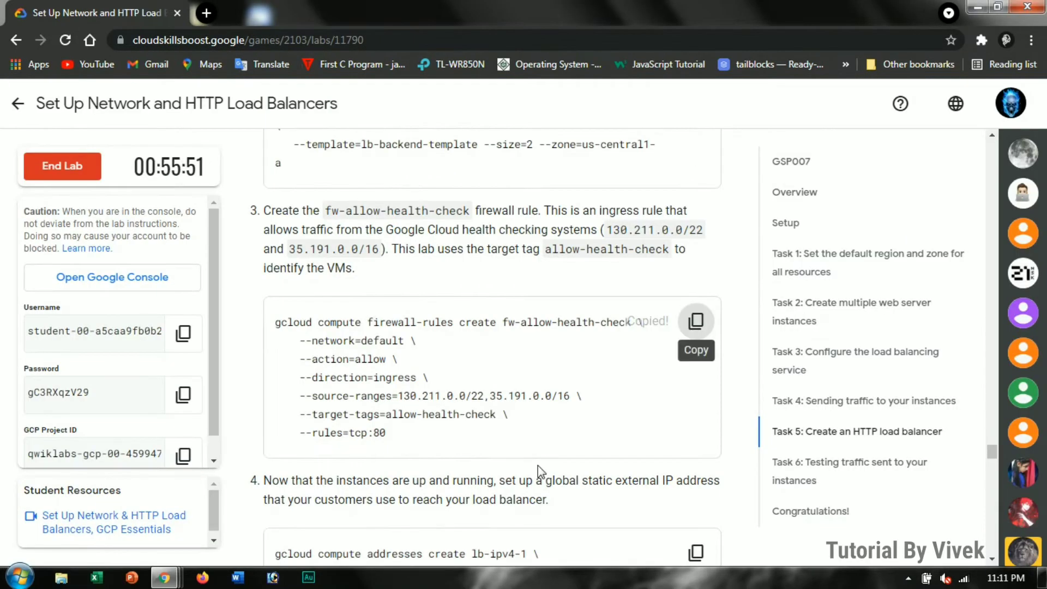
pyautogui.scroll(-4, 538, 466)
pyautogui.click(695, 321)
pyautogui.hotkey('alt', 'Tab')
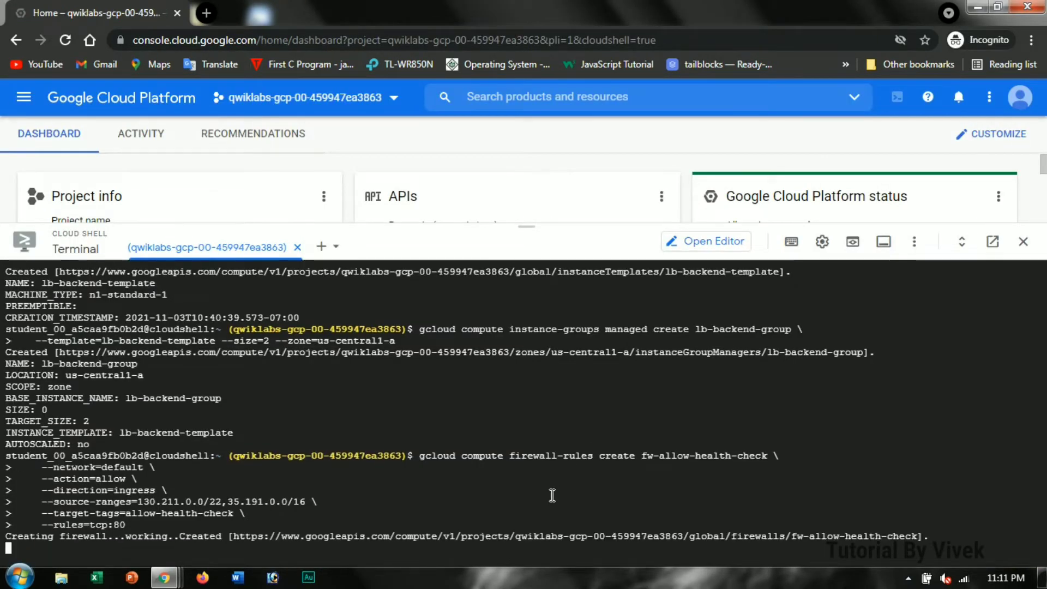
pyautogui.hotkey('ctrl', 'v')
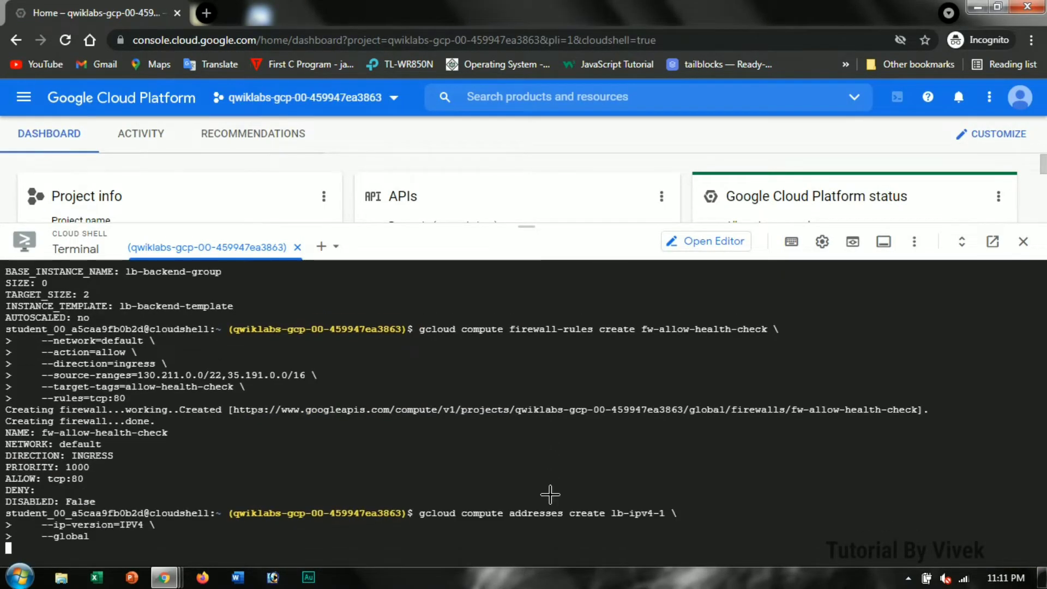
# - Look up the reserved address of lb-ipv4-1 by running the lab's global addresses describe command in Cloud Shell
pyautogui.hotkey('alt', 'Tab')
pyautogui.scroll(-2, 638, 376)
pyautogui.click(688, 387)
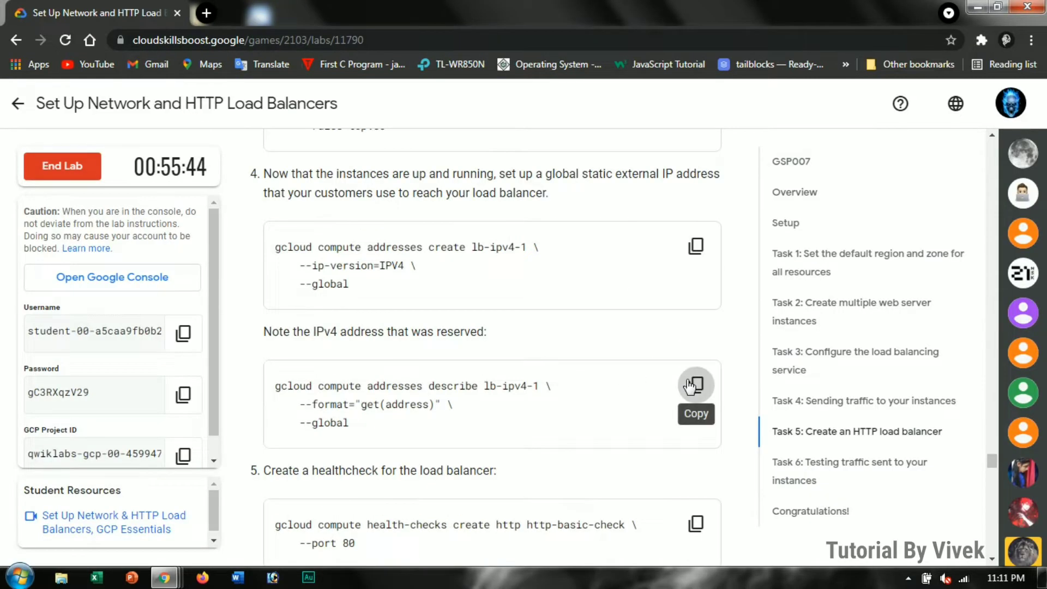
pyautogui.hotkey('alt', 'Tab')
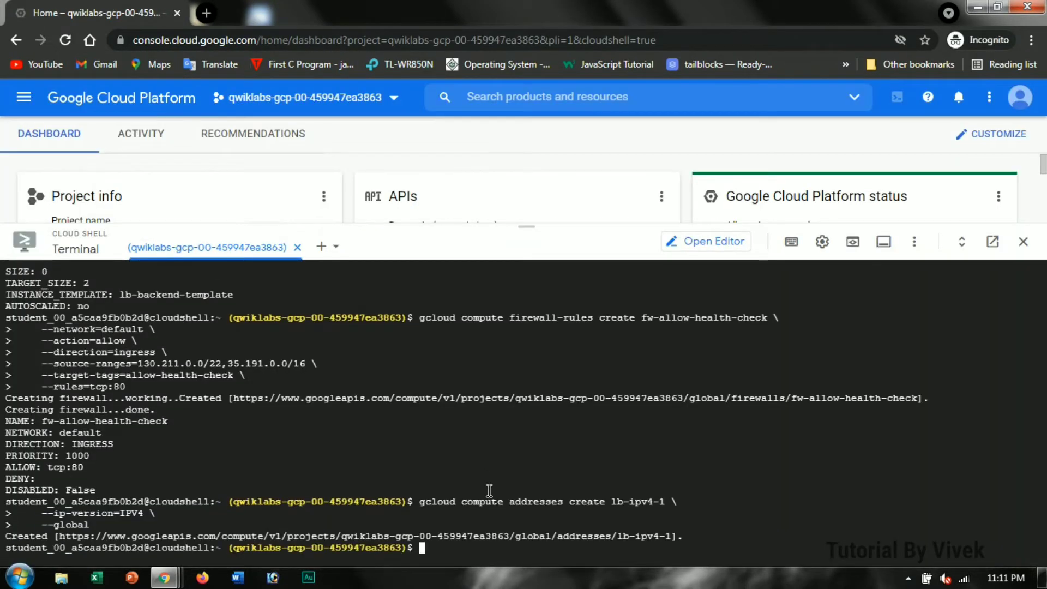
pyautogui.hotkey('ctrl', 'v')
# - Create the HTTP health check http-basic-check on port 80 using the lab's command
pyautogui.hotkey('alt', 'Tab')
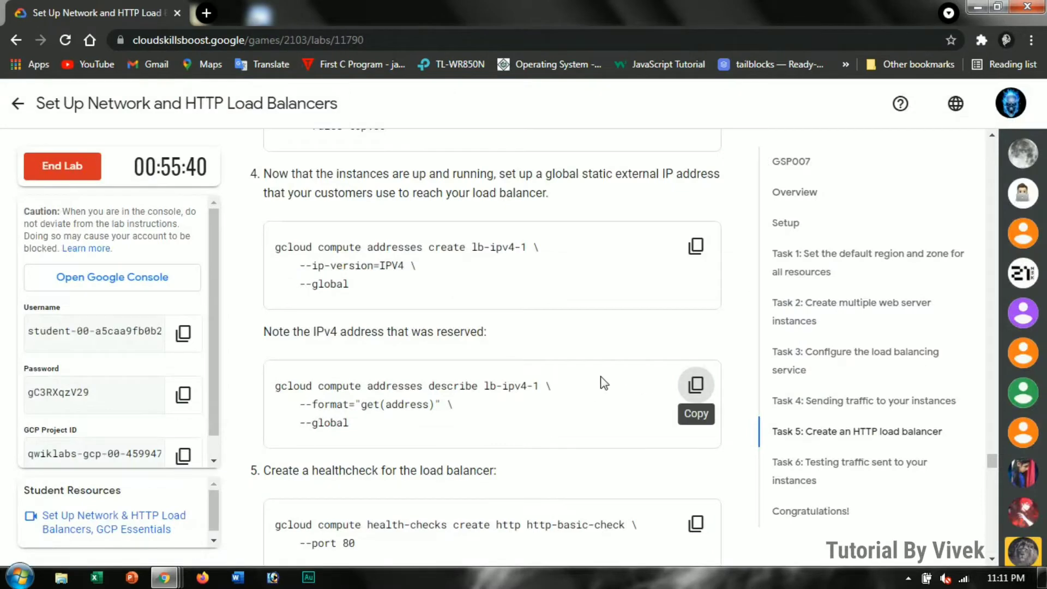
pyautogui.scroll(-4, 644, 360)
pyautogui.click(696, 294)
pyautogui.hotkey('alt', 'Tab')
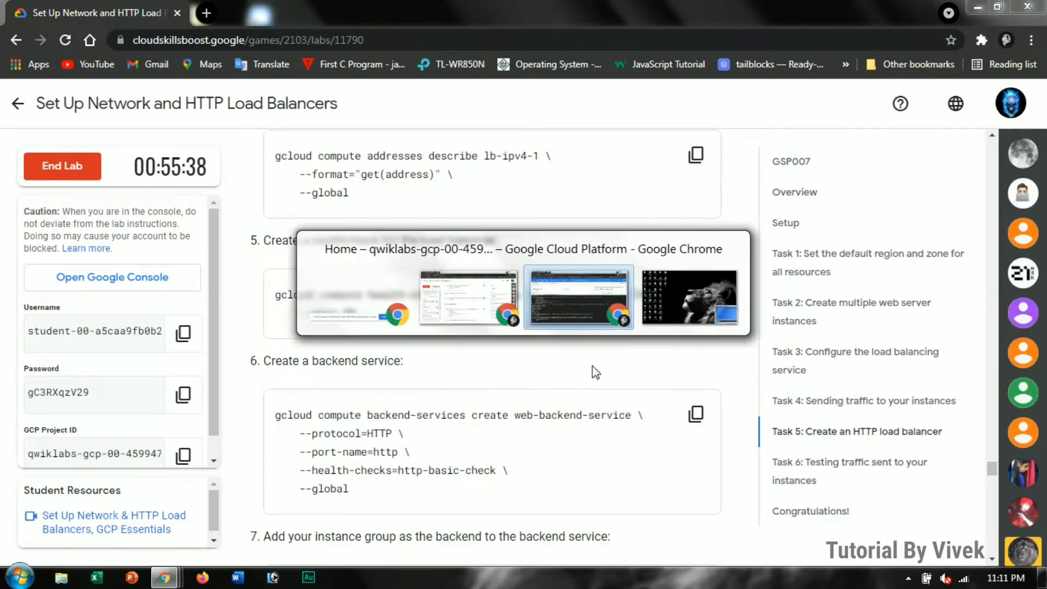
pyautogui.hotkey('ctrl', 'v')
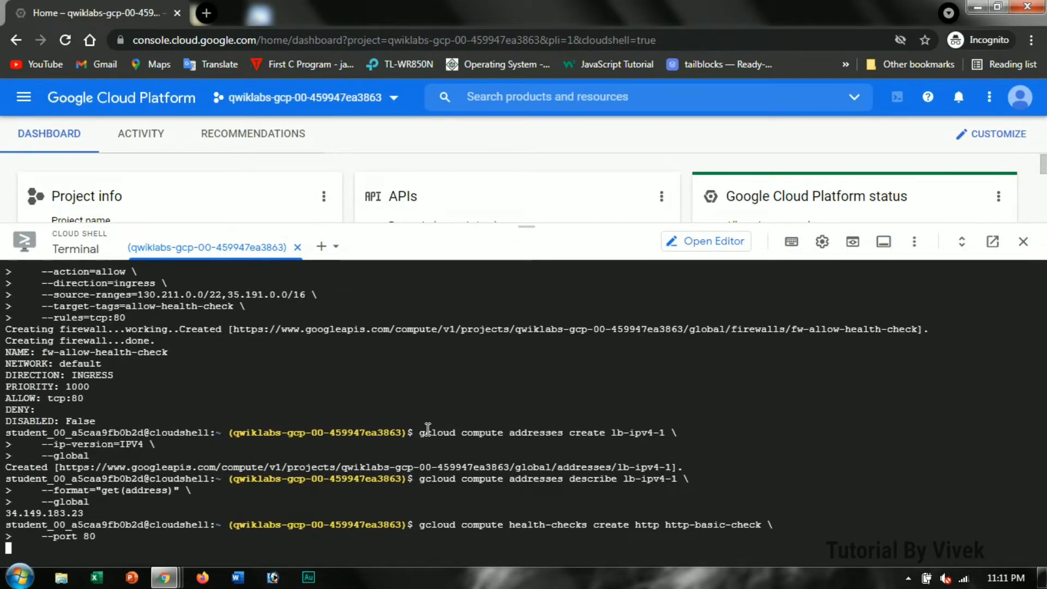
# - Create the global backend service web-backend-service with protocol HTTP, port name http and health check http-basic-check, using the lab's command
pyautogui.hotkey('alt', 'Tab')
pyautogui.scroll(-2, 627, 327)
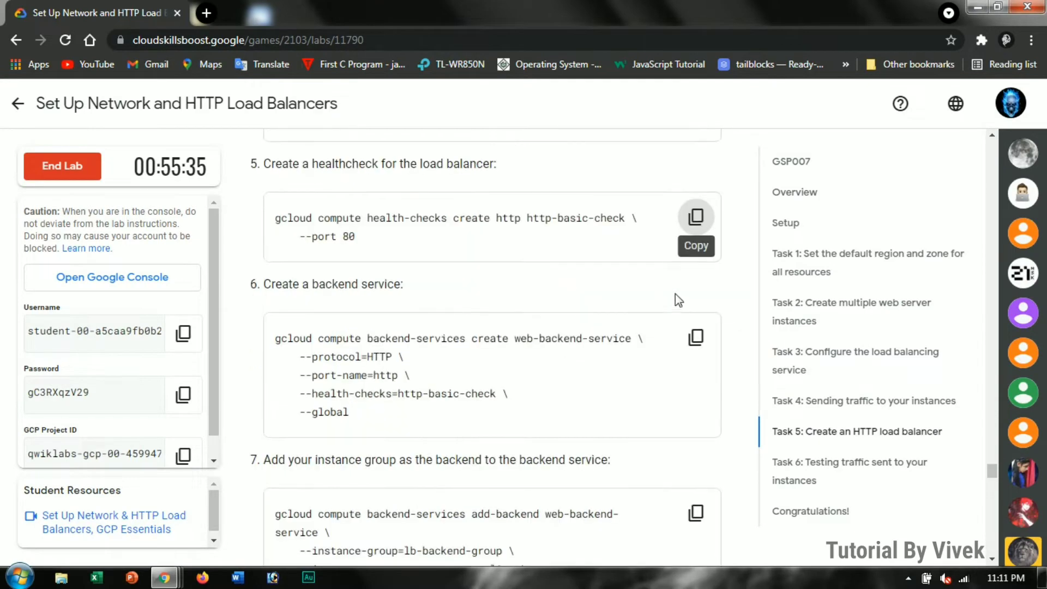
pyautogui.click(694, 334)
pyautogui.hotkey('alt', 'Tab')
pyautogui.hotkey('ctrl', 'v')
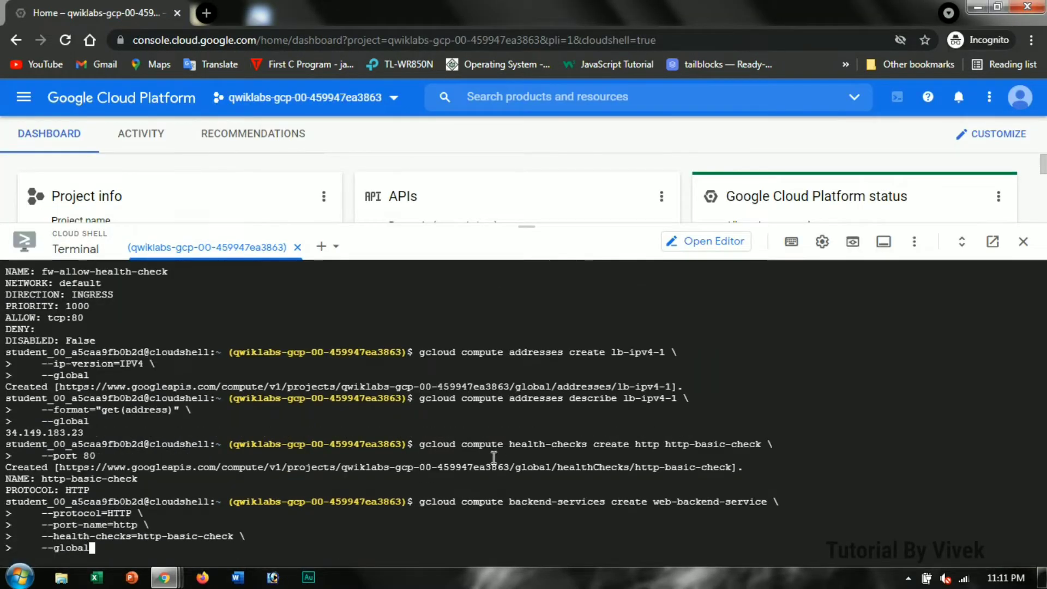
# - Add instance group lb-backend-group in zone us-central1-a as a backend of the global web-backend-service, using the lab's command
pyautogui.hotkey('alt', 'Tab')
pyautogui.scroll(-2, 711, 327)
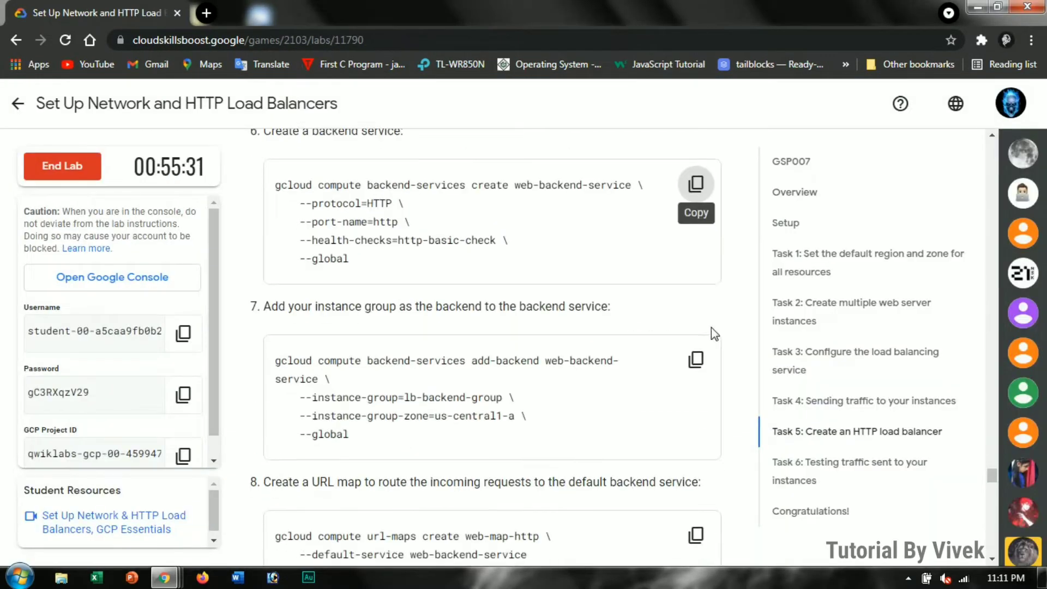
pyautogui.click(701, 383)
pyautogui.hotkey('alt', 'Tab')
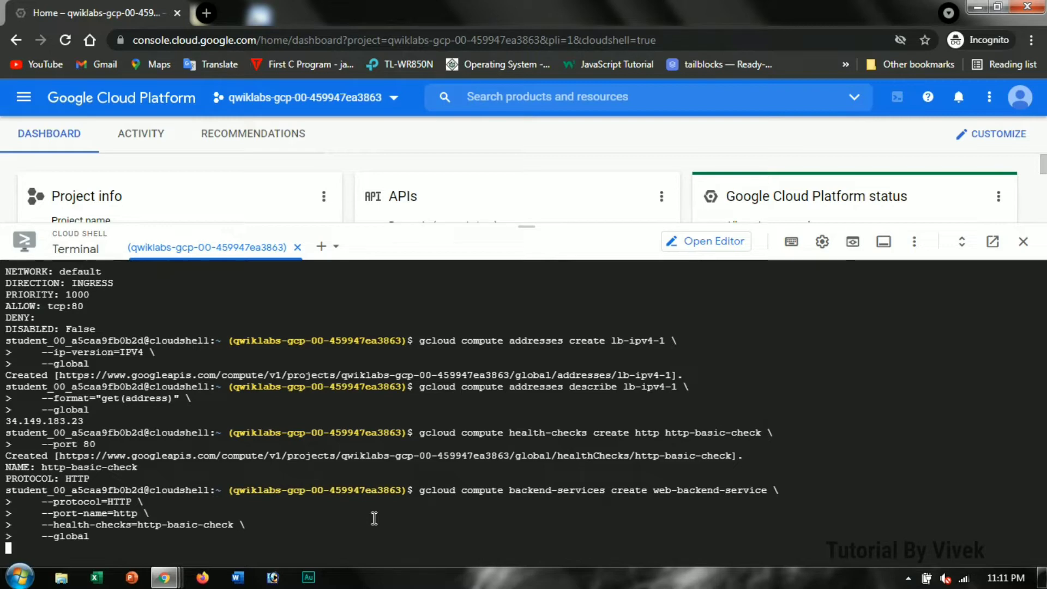
pyautogui.hotkey('ctrl', 'v')
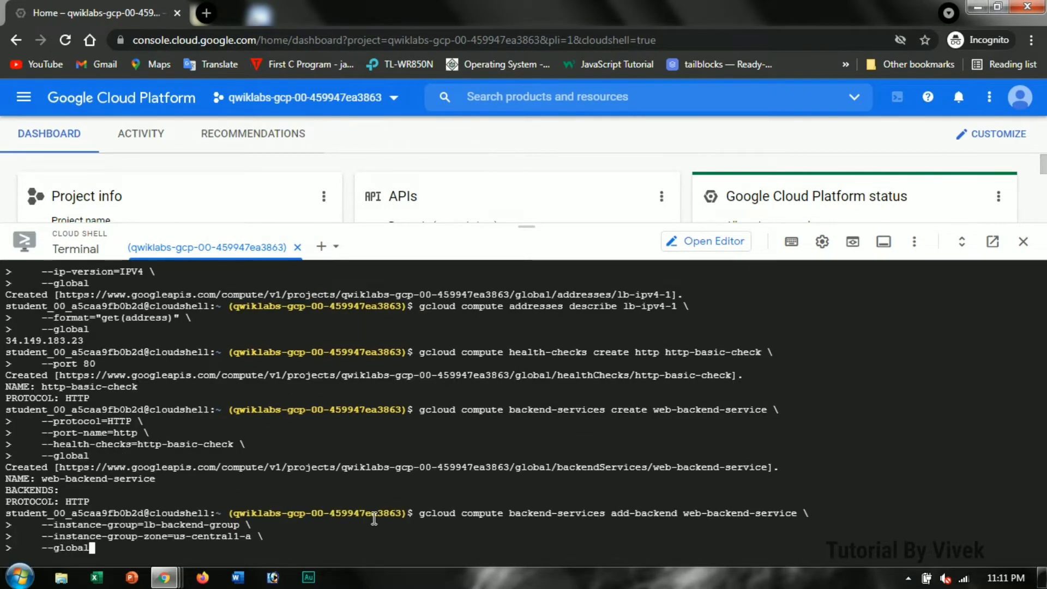
# - Create the URL map web-map-http with default service web-backend-service by running the lab's command in Cloud Shell
pyautogui.hotkey('alt', 'Tab')
pyautogui.scroll(-3, 636, 374)
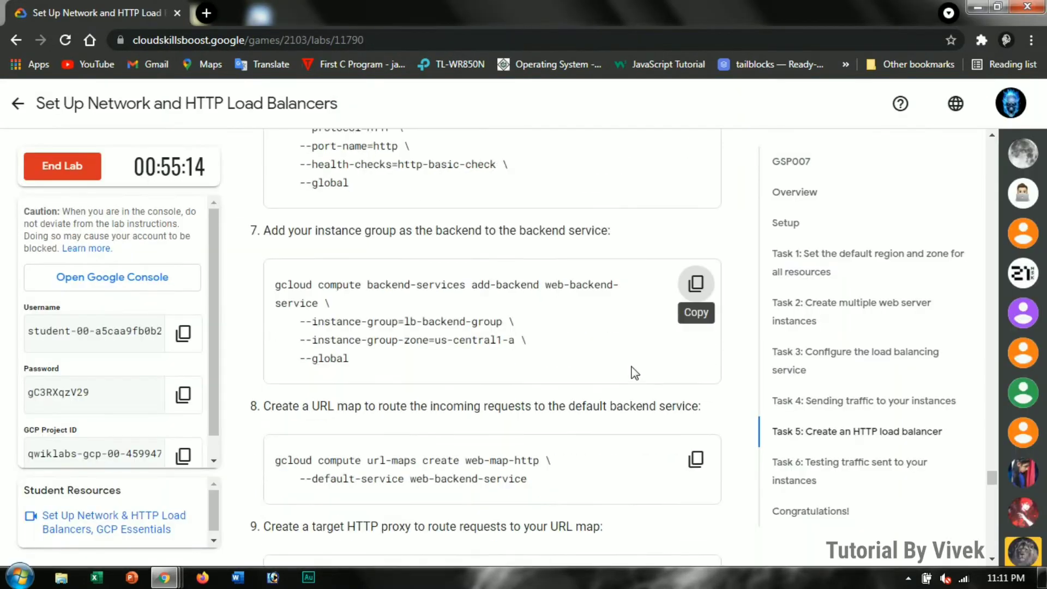
pyautogui.click(695, 381)
pyautogui.hotkey('alt', 'Tab')
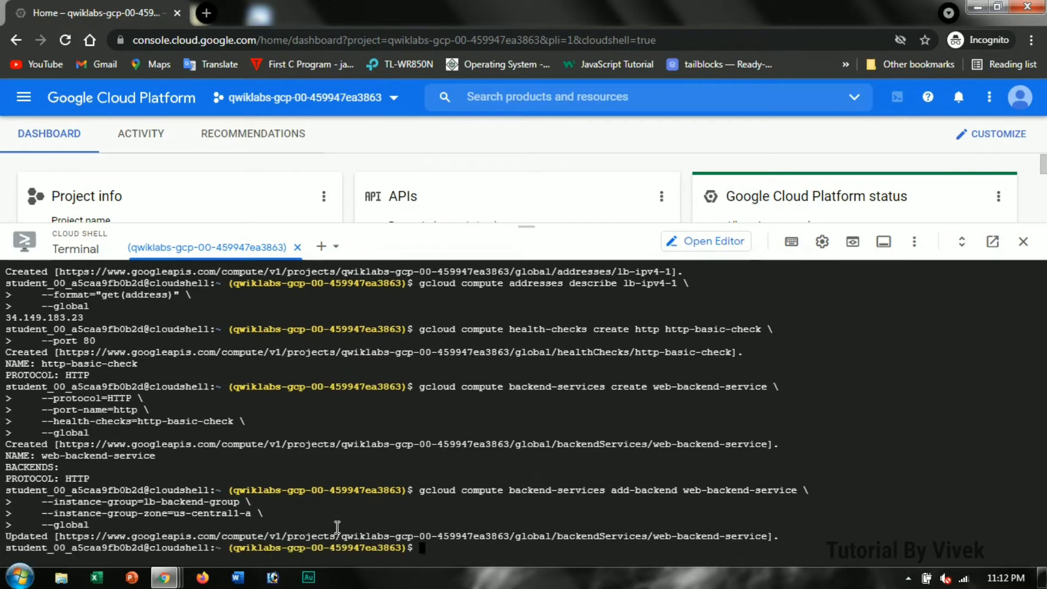
pyautogui.hotkey('ctrl', 'v')
pyautogui.press('Return')
# - Create the target HTTP proxy http-lb-proxy for URL map web-map-http using the lab's command
pyautogui.hotkey('alt', 'Tab')
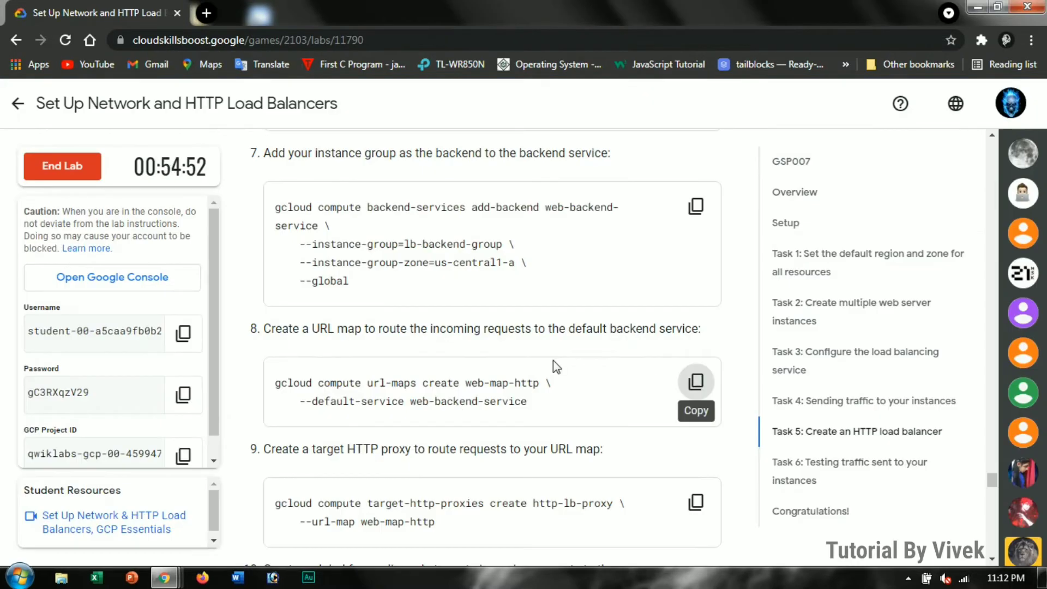
pyautogui.scroll(-4, 650, 358)
pyautogui.click(695, 273)
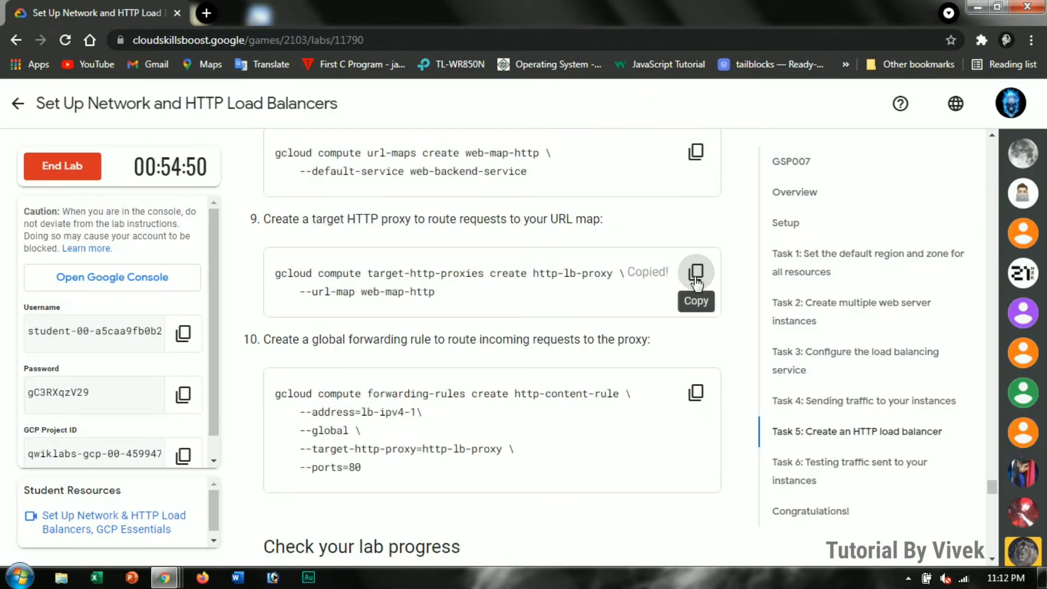
pyautogui.hotkey('alt', 'Tab')
pyautogui.hotkey('ctrl', 'v')
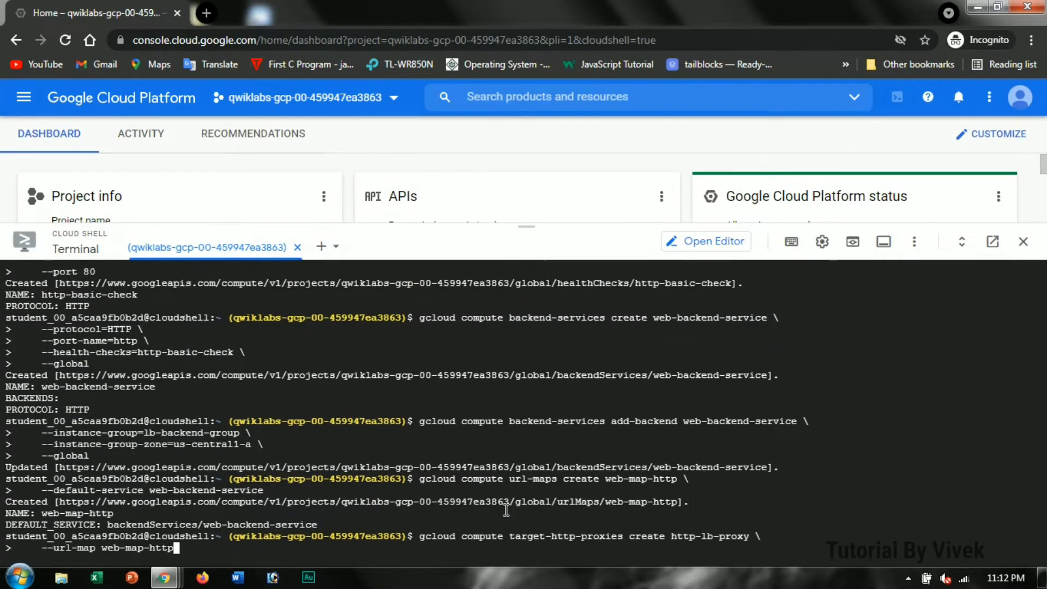
pyautogui.press('Return')
# - Create the global forwarding rule http-content-rule from address lb-ipv4-1 to proxy http-lb-proxy on port 80, using the lab's command
pyautogui.hotkey('alt', 'Tab')
pyautogui.scroll(-2, 694, 273)
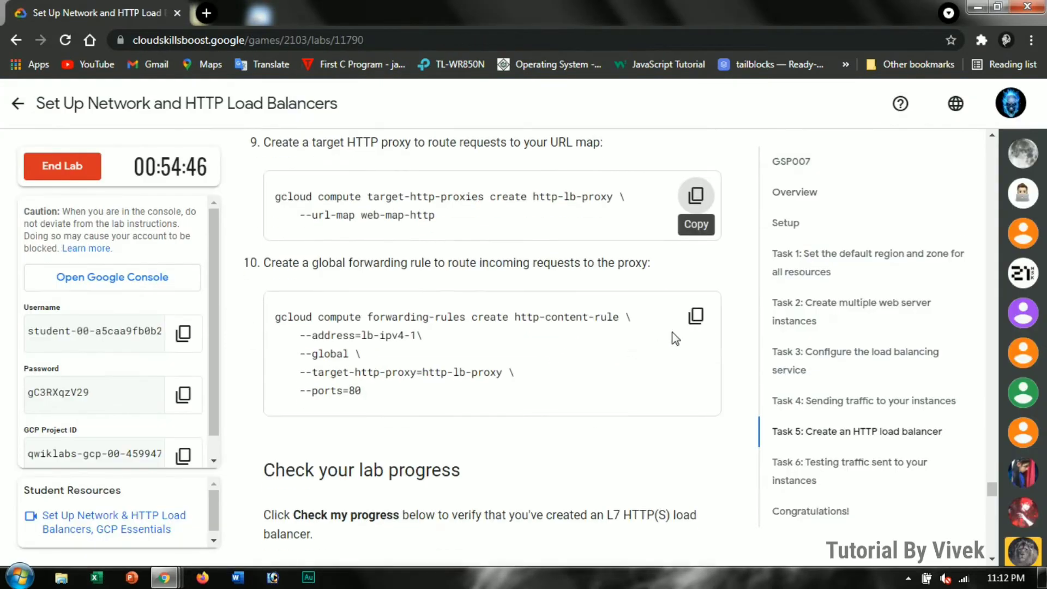
pyautogui.click(696, 317)
pyautogui.hotkey('alt', 'Tab')
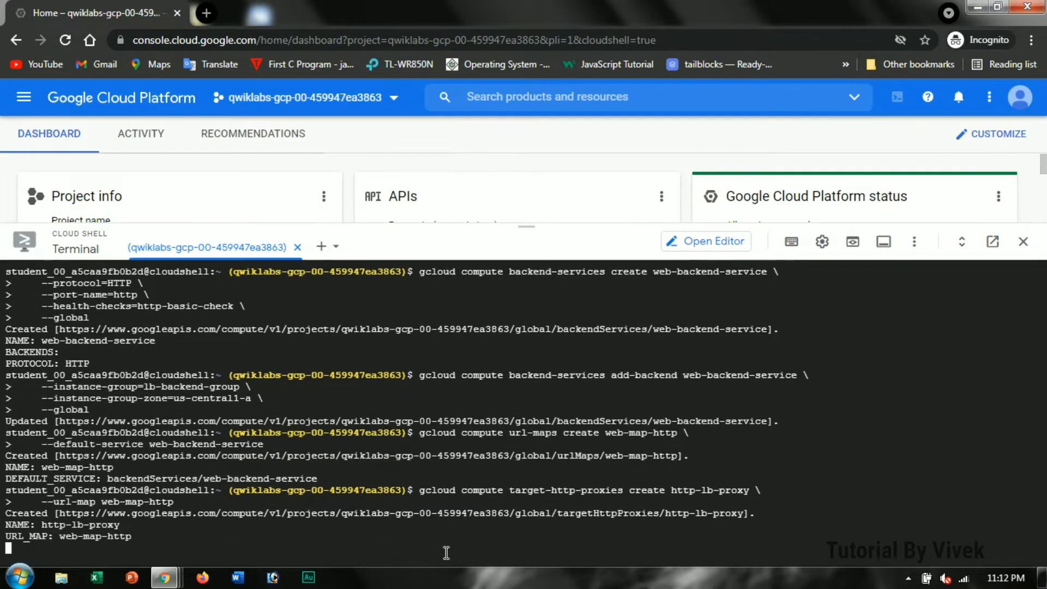
pyautogui.hotkey('ctrl', 'v')
pyautogui.press('Return')
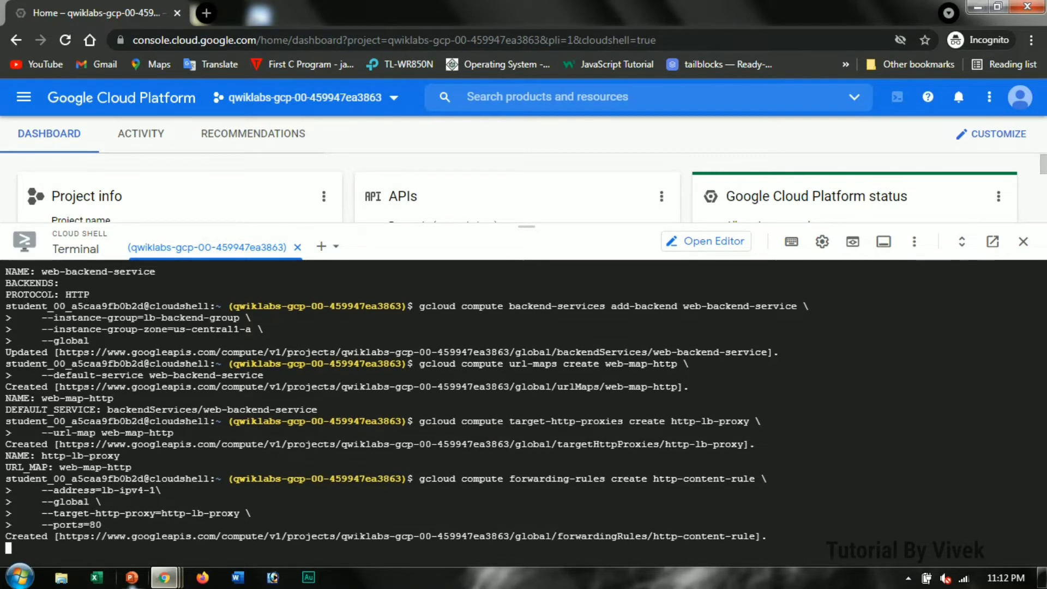
# - Check the lab progress for "Create an HTTP load balancer", and repeat the check once
pyautogui.hotkey('alt', 'Tab')
pyautogui.scroll(-4, 424, 383)
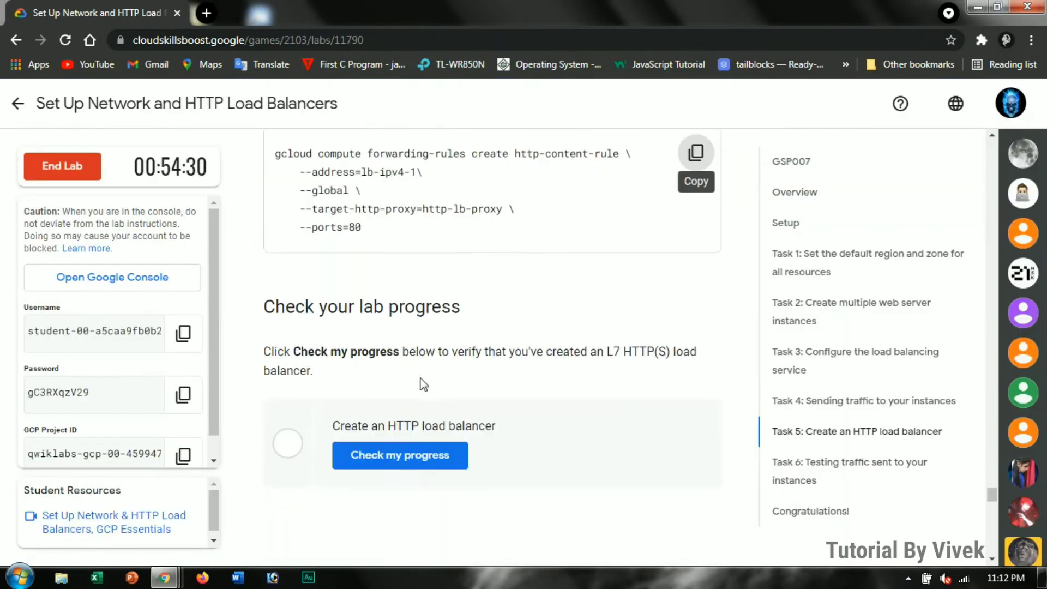
pyautogui.click(435, 398)
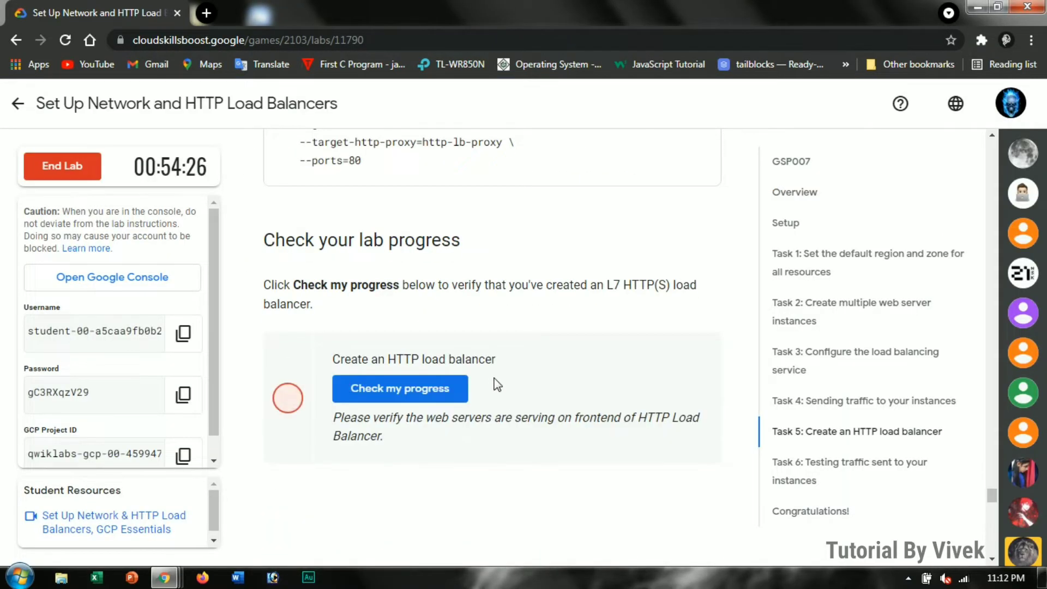
pyautogui.click(442, 386)
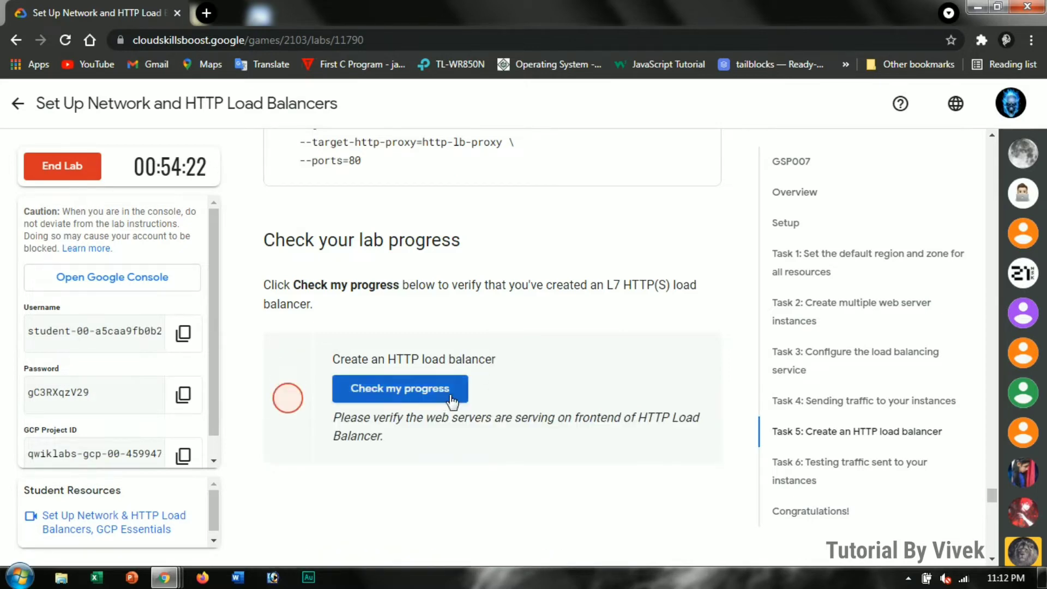
# - Review the lab's Task 5 commands and the earlier Task 3 progress check for any missed step
pyautogui.scroll(5, 572, 422)
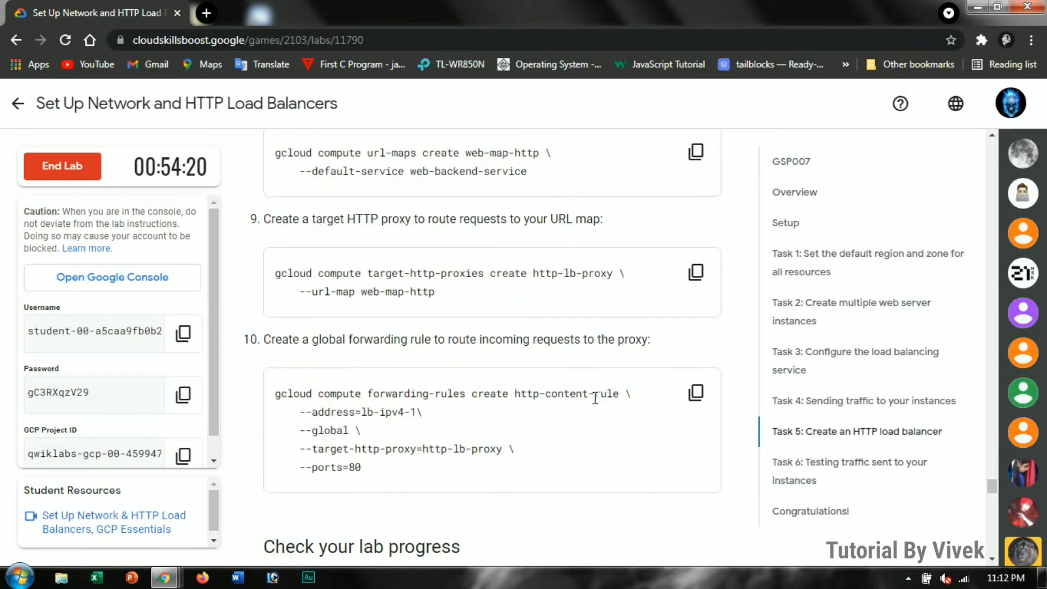
pyautogui.scroll(5, 494, 397)
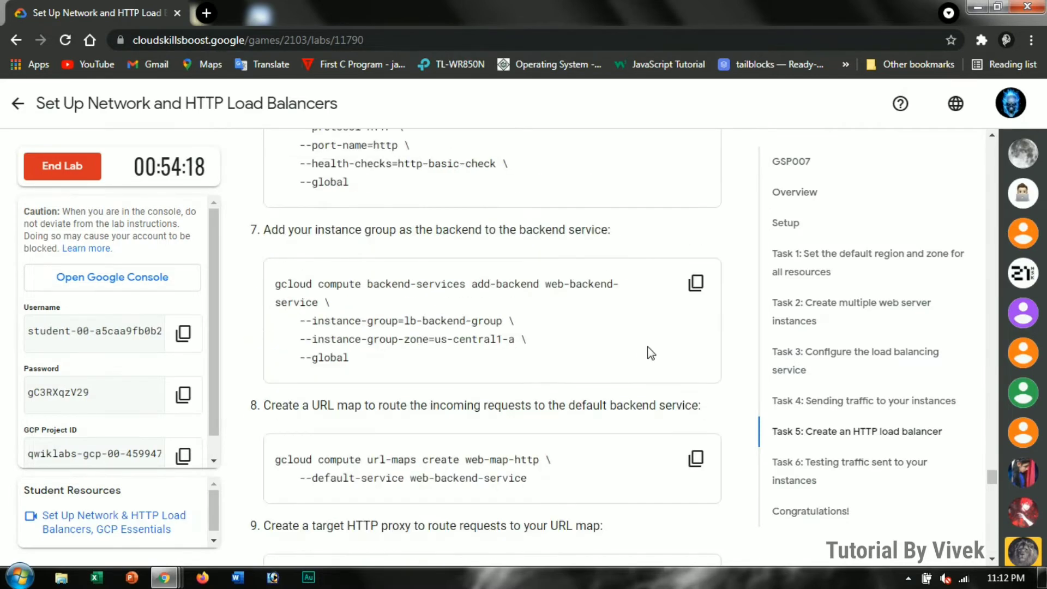
pyautogui.scroll(6, 644, 353)
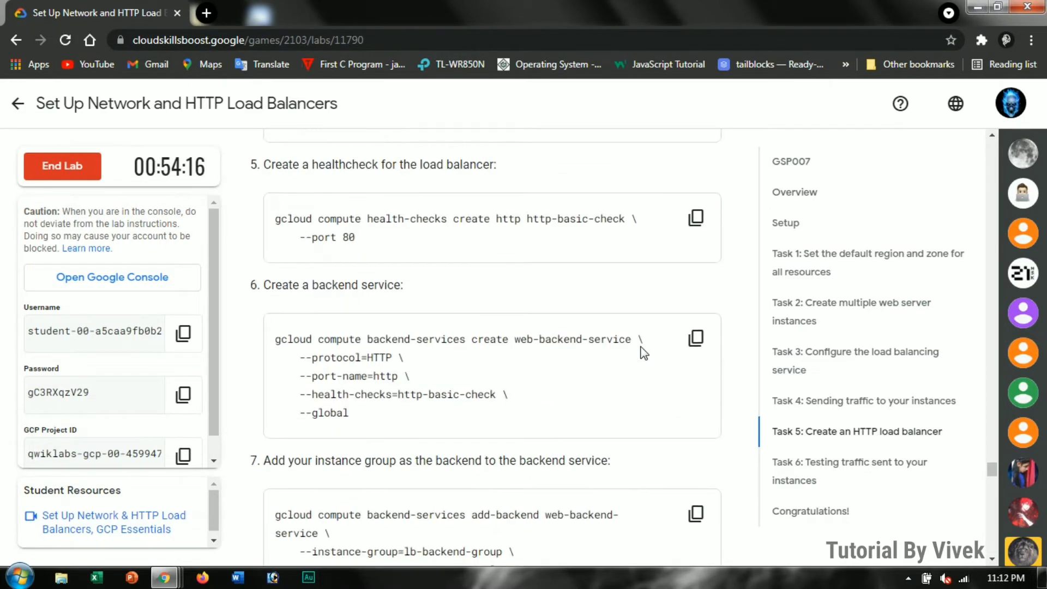
pyautogui.scroll(5, 644, 354)
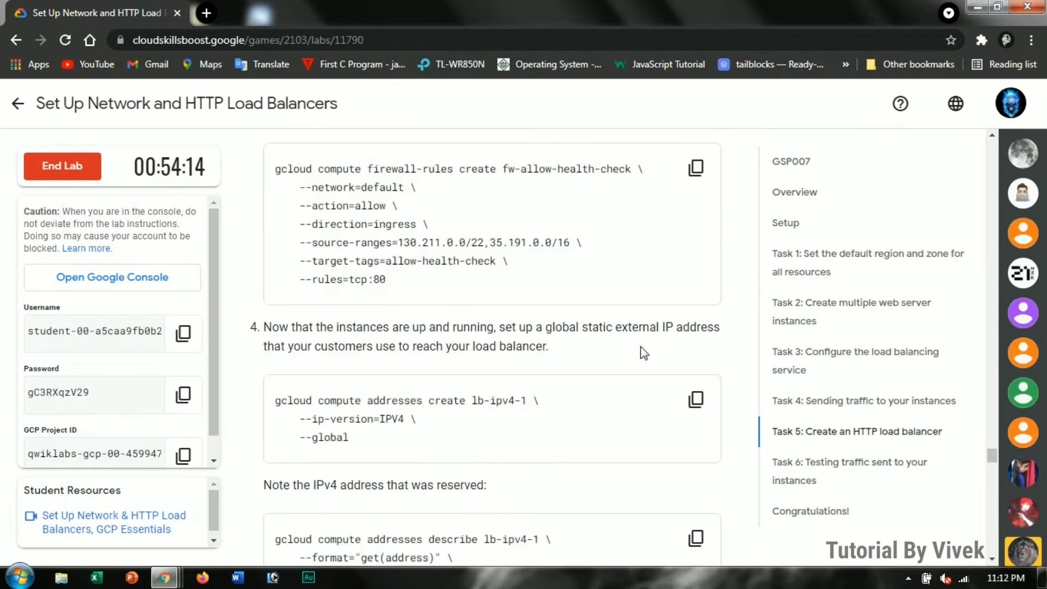
pyautogui.scroll(4, 645, 353)
pyautogui.scroll(4, 645, 354)
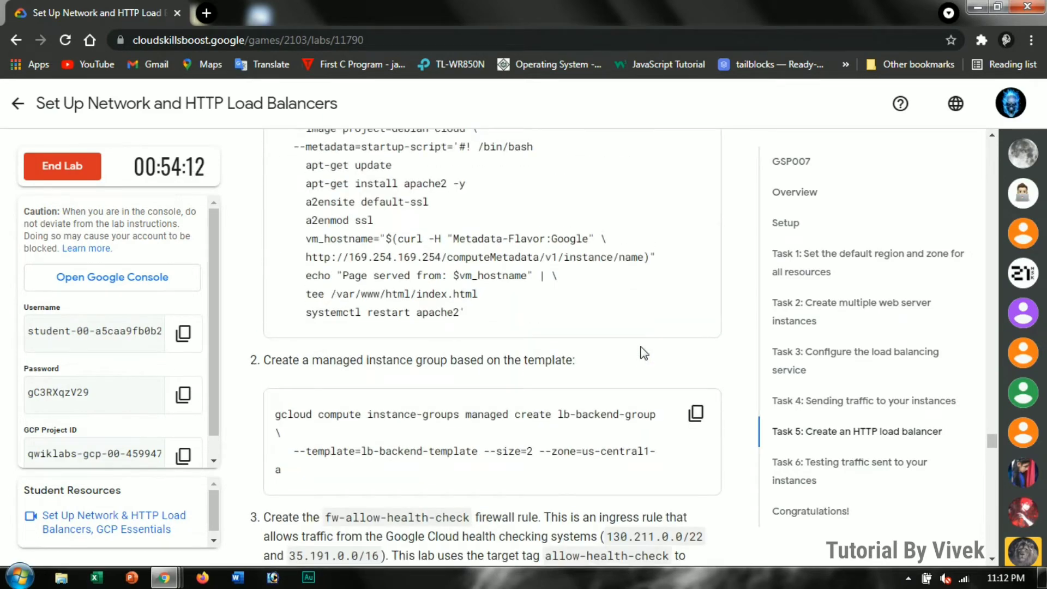
pyautogui.scroll(15, 645, 354)
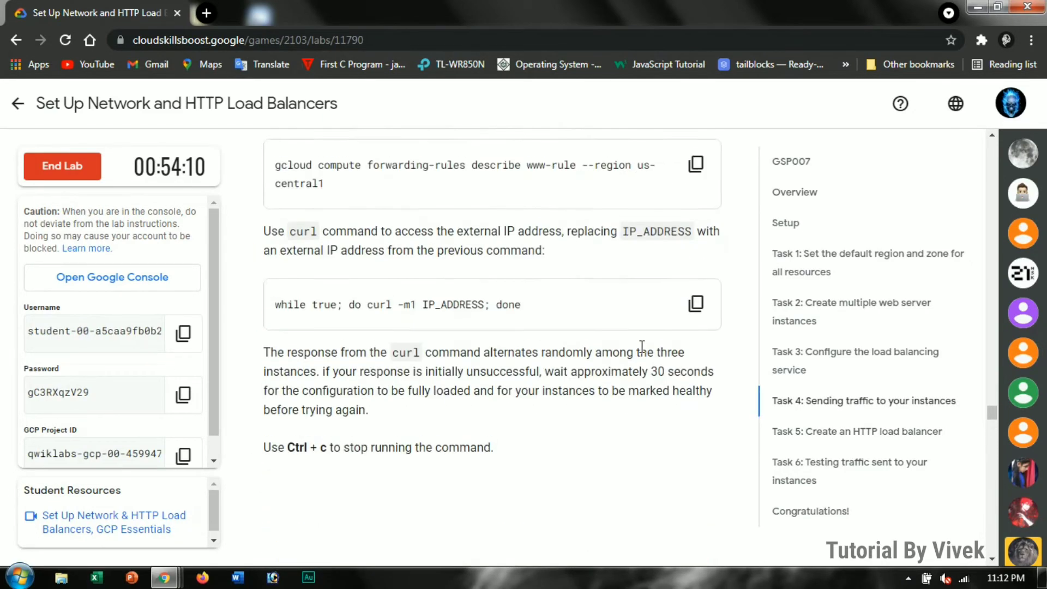
pyautogui.scroll(4, 644, 353)
pyautogui.scroll(5, 645, 354)
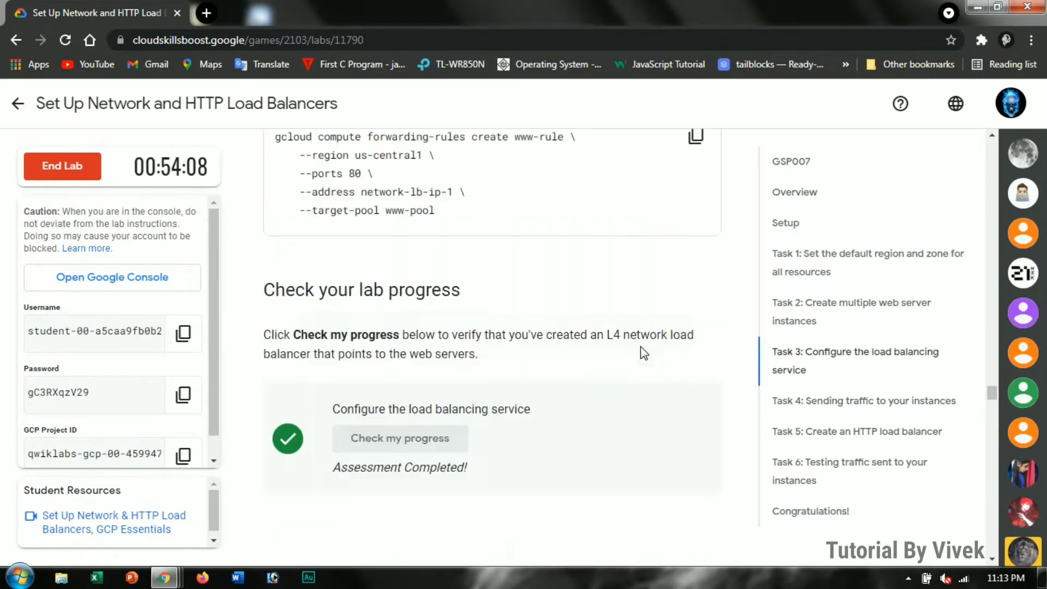
pyautogui.scroll(-17, 671, 347)
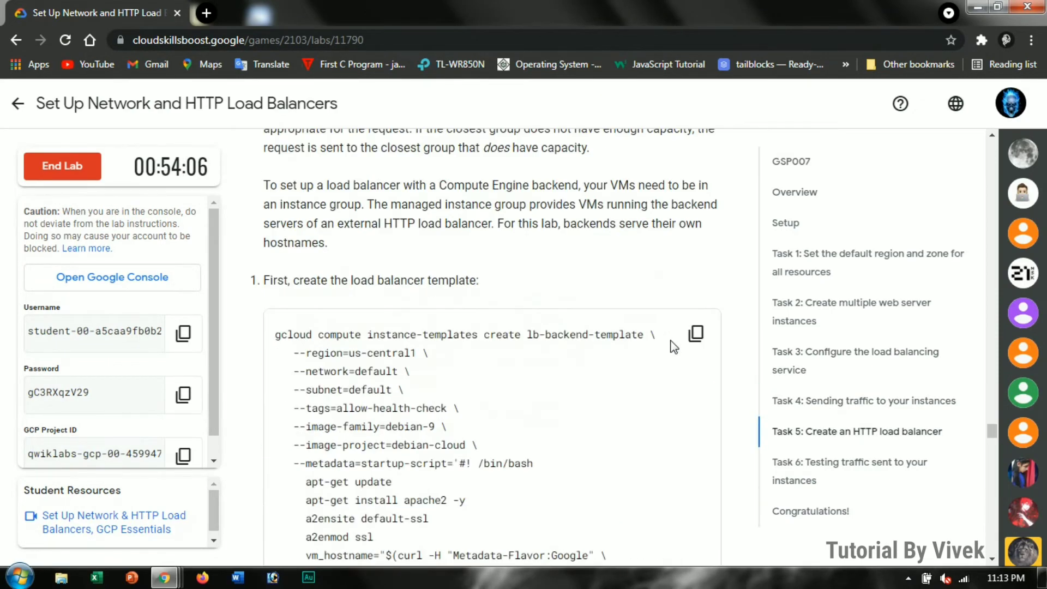
# - Try running the http-content-rule forwarding rule command again in Cloud Shell
pyautogui.hotkey('alt', 'Tab')
pyautogui.press('Up')
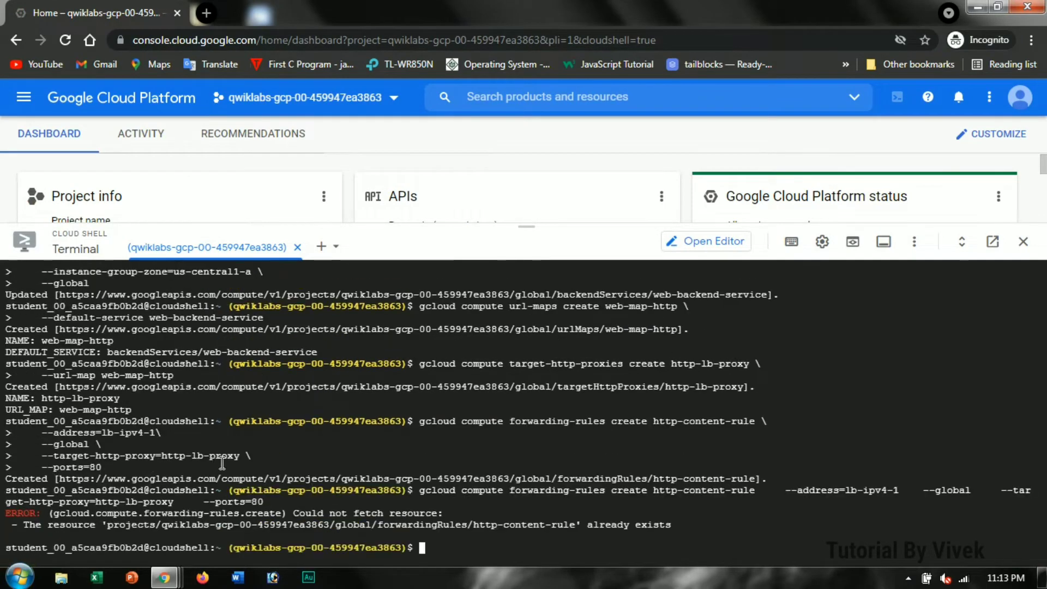
# - Return to the lab page and read the Task 6 instructions on testing traffic sent to the instances
pyautogui.hotkey('alt', 'Tab')
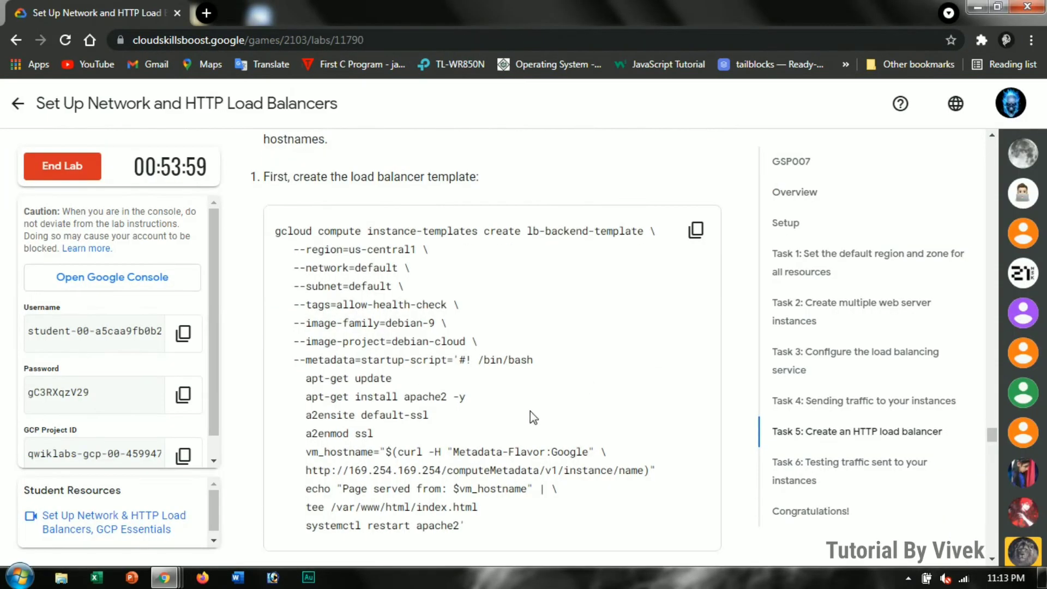
pyautogui.scroll(-12, 477, 376)
pyautogui.scroll(-10, 469, 371)
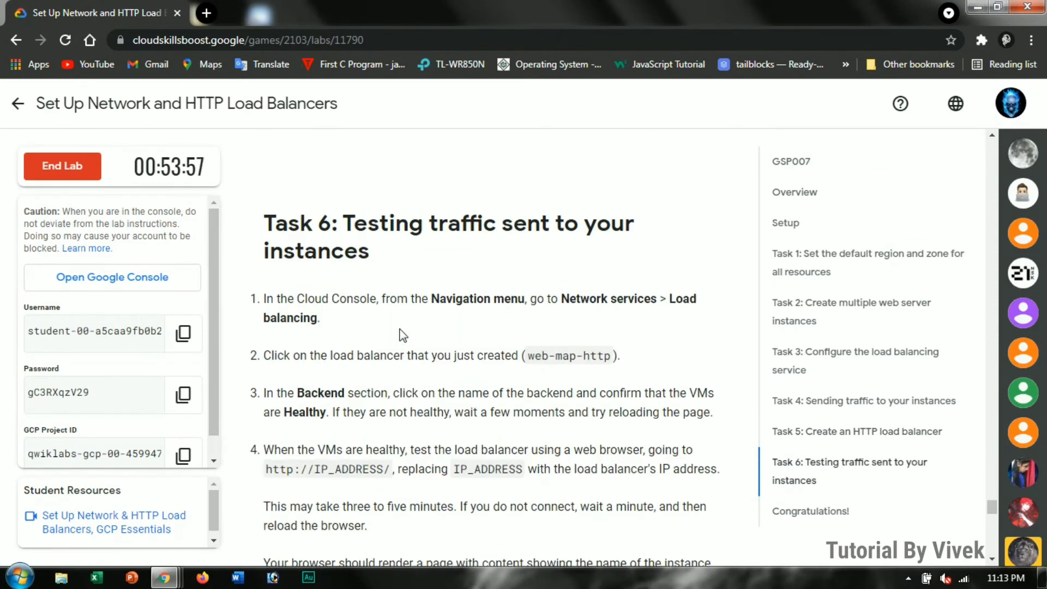
# - Return to the Task 5 progress check and run it again for "Create an HTTP load balancer", repeating it while it is not passed
pyautogui.scroll(5, 401, 332)
pyautogui.click(417, 309)
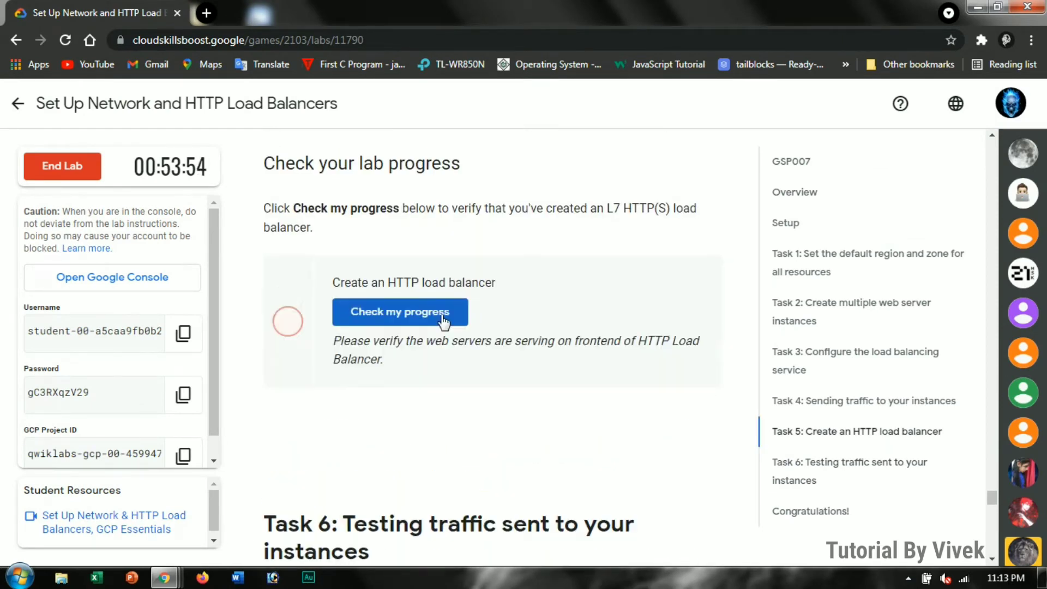
pyautogui.click(456, 315)
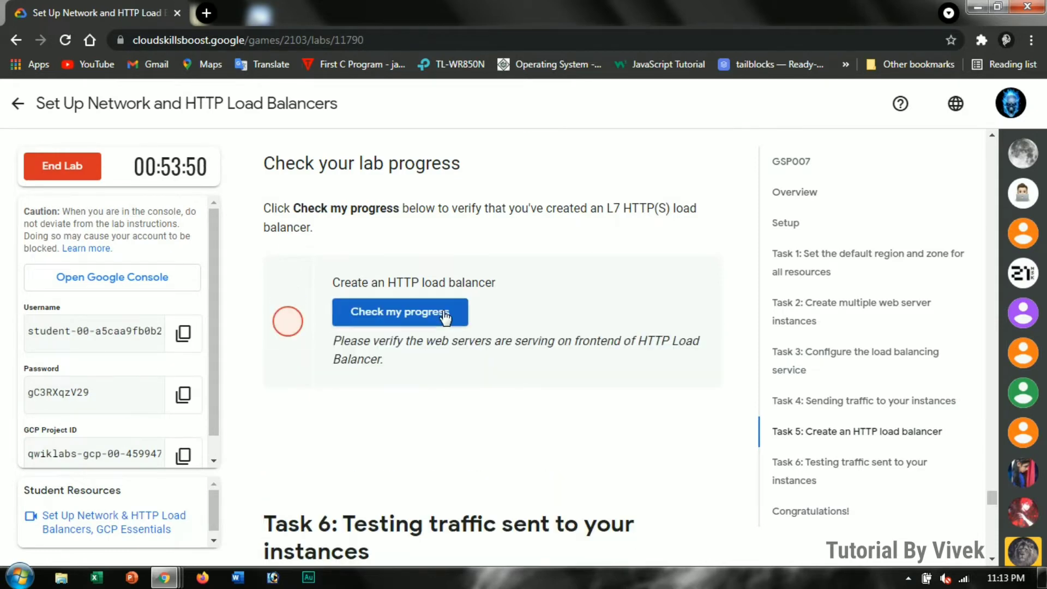
pyautogui.click(445, 315)
pyautogui.scroll(3, 443, 310)
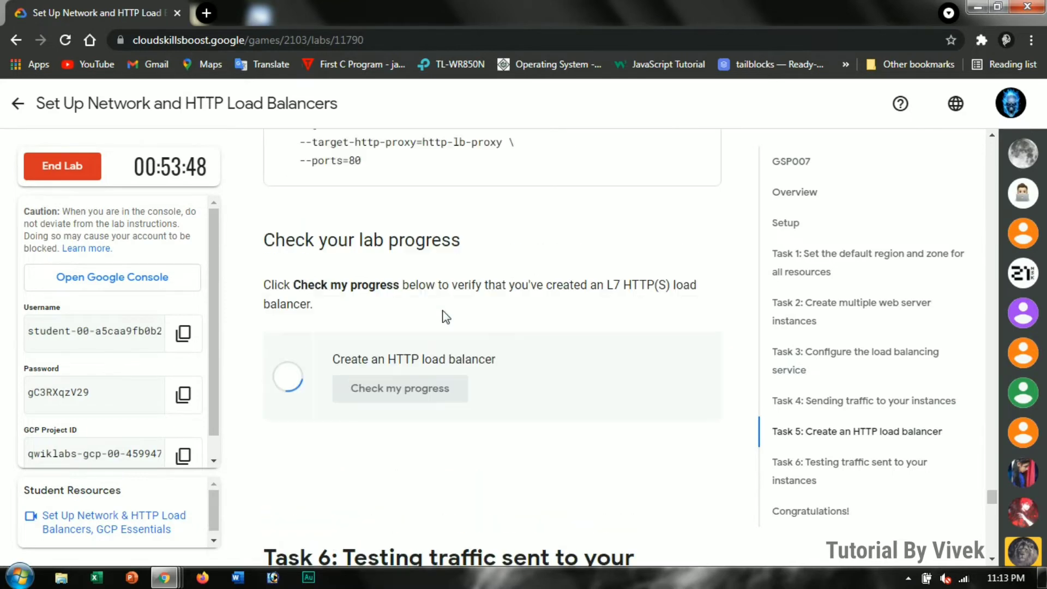
pyautogui.scroll(3, 444, 311)
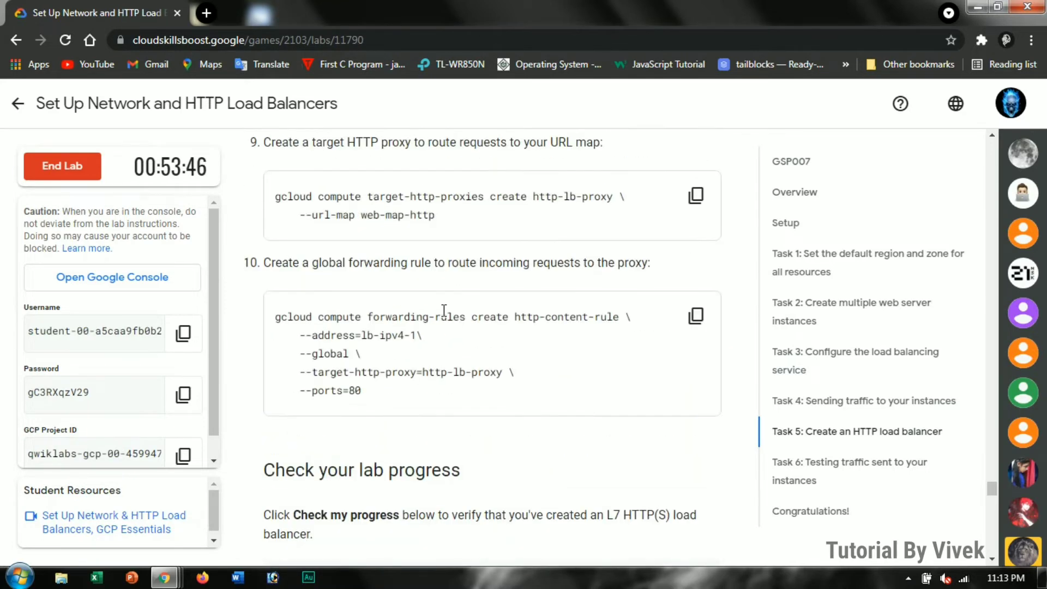
pyautogui.scroll(-7, 445, 314)
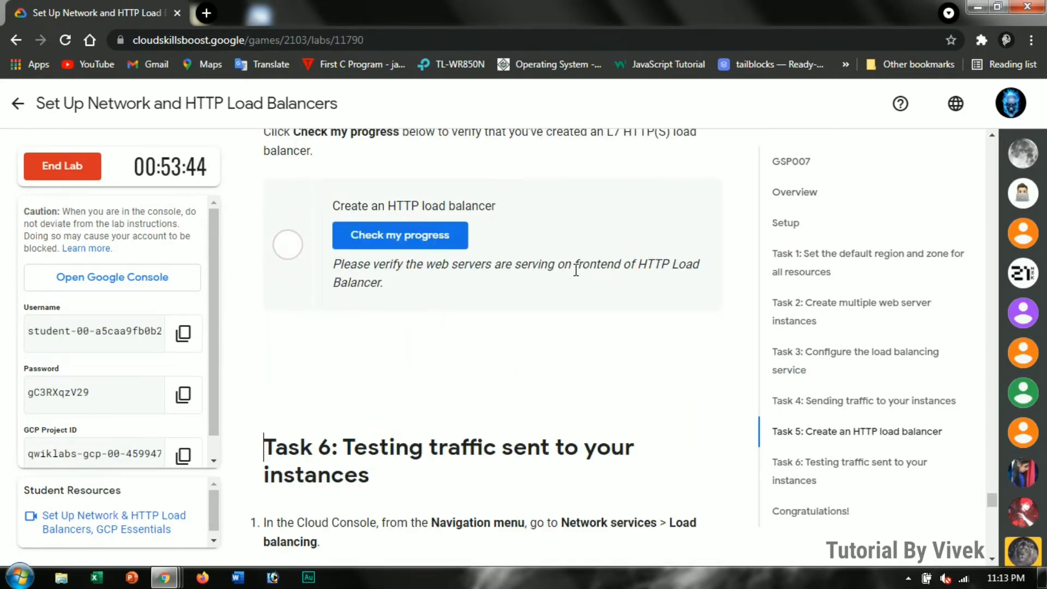
# - Review the Task 5 commands in reverse order, from the global forwarding rule back to the load balancer template
pyautogui.scroll(10, 573, 270)
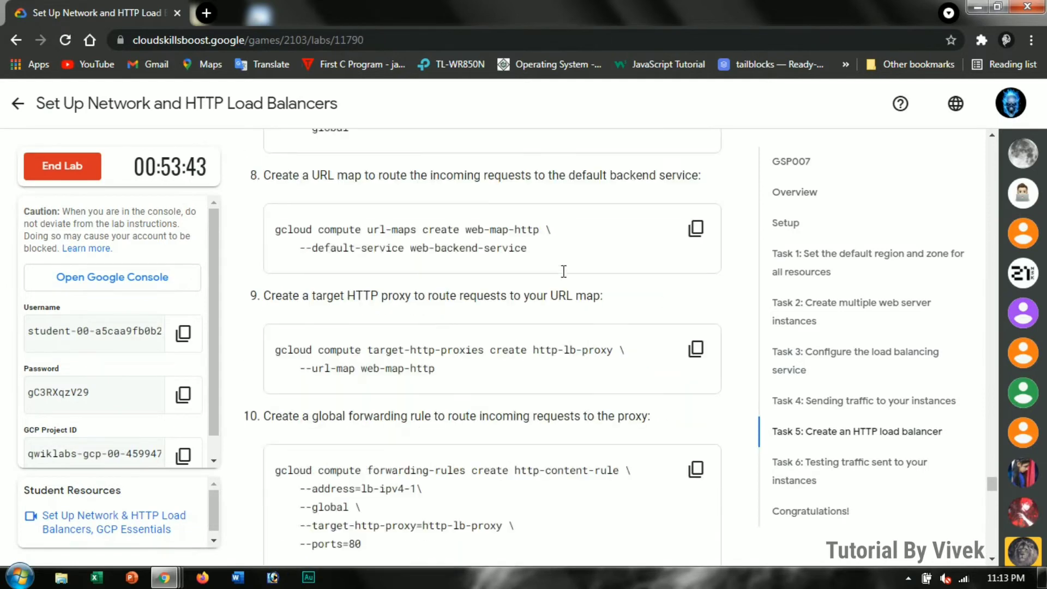
pyautogui.scroll(6, 568, 318)
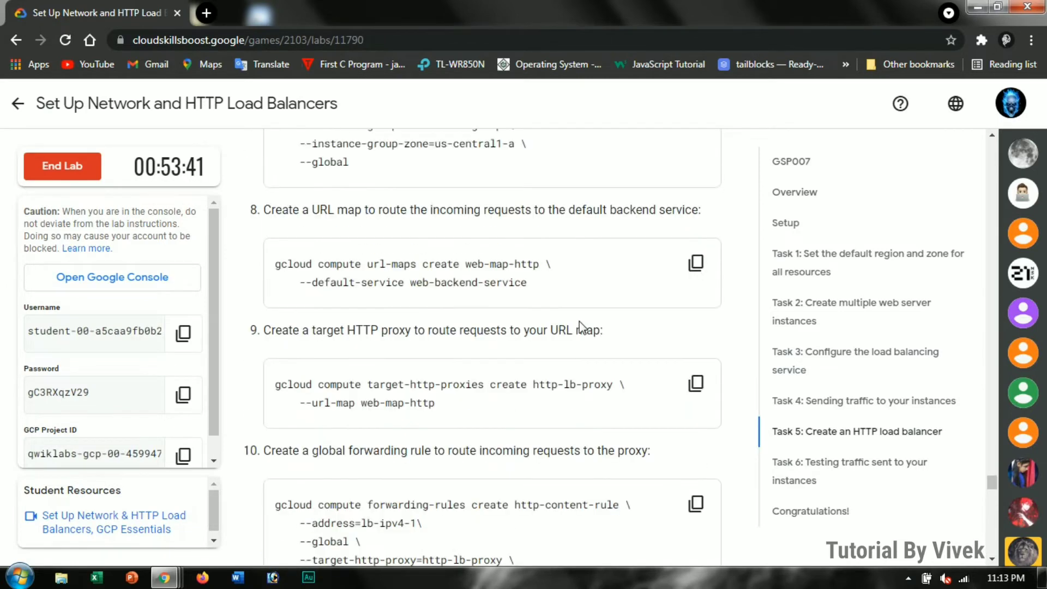
pyautogui.scroll(6, 579, 321)
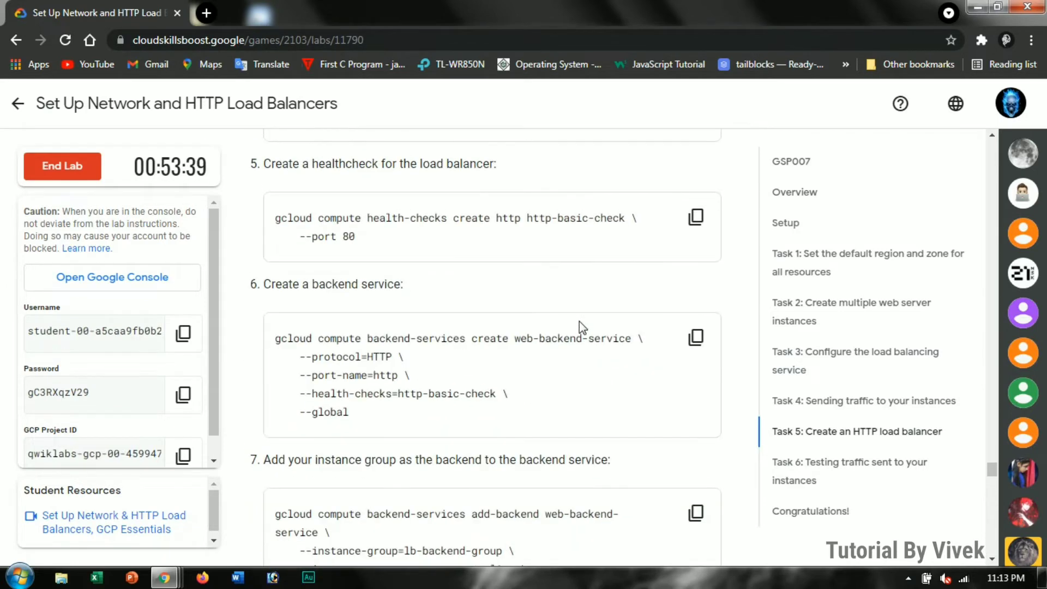
pyautogui.scroll(3, 457, 315)
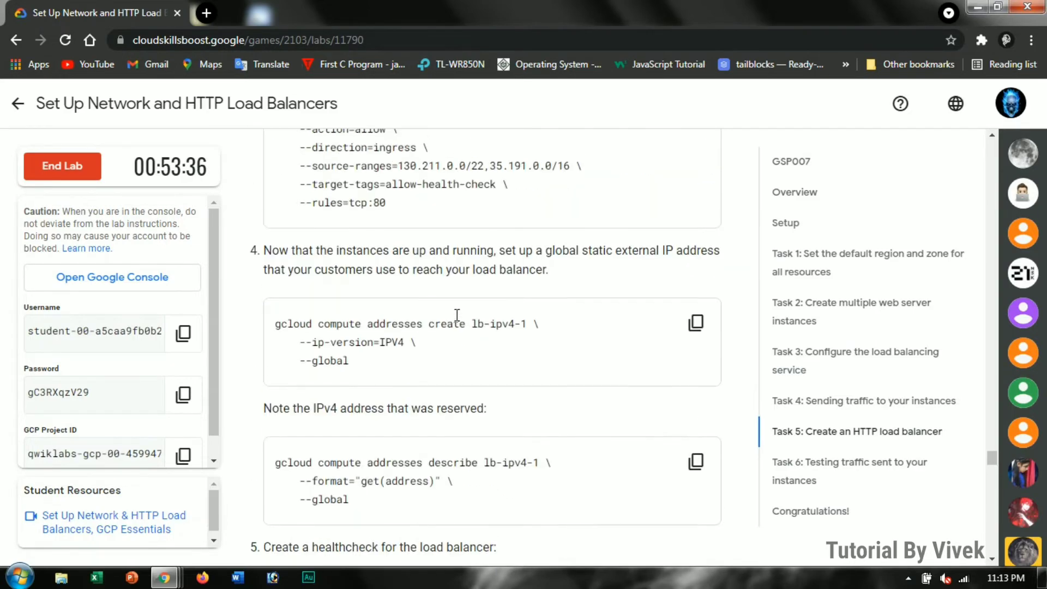
pyautogui.scroll(9, 457, 322)
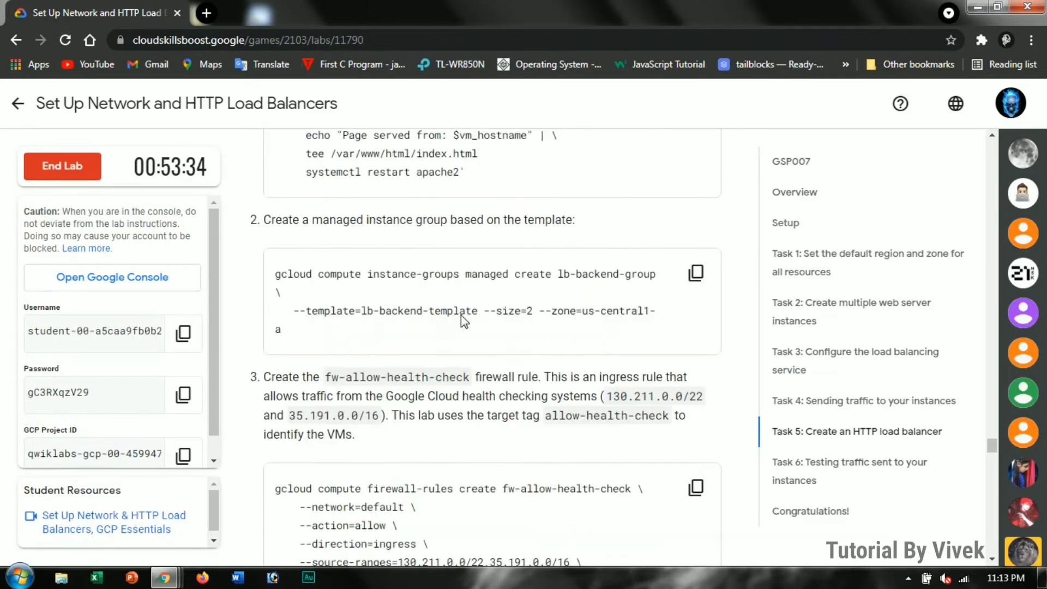
pyautogui.scroll(10, 465, 321)
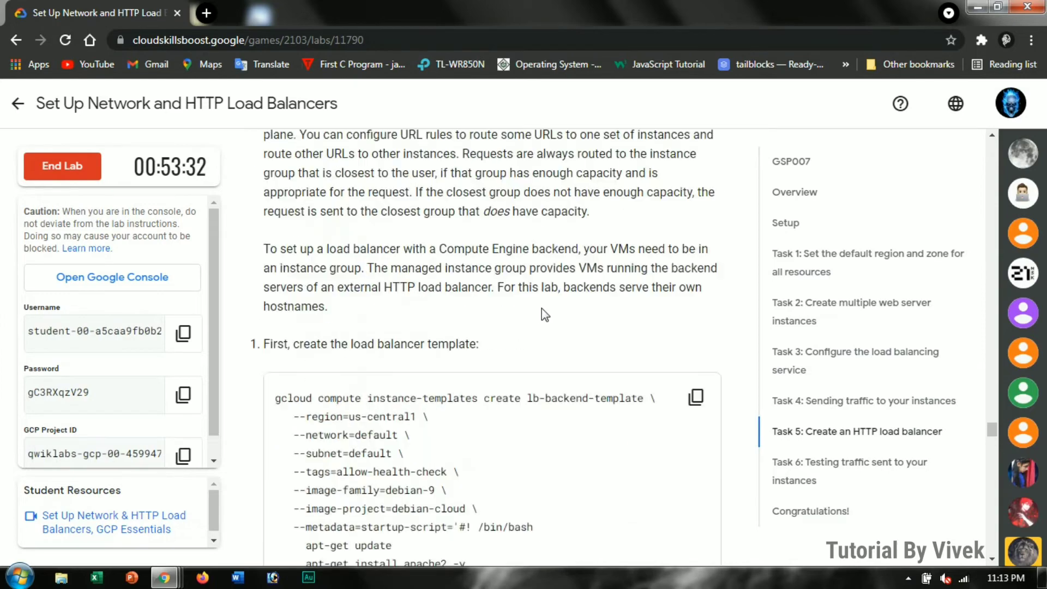
pyautogui.scroll(6, 679, 316)
# - Try running the Task 5 command that creates the lb-backend-template instance template again in Cloud Shell
pyautogui.scroll(-10, 680, 317)
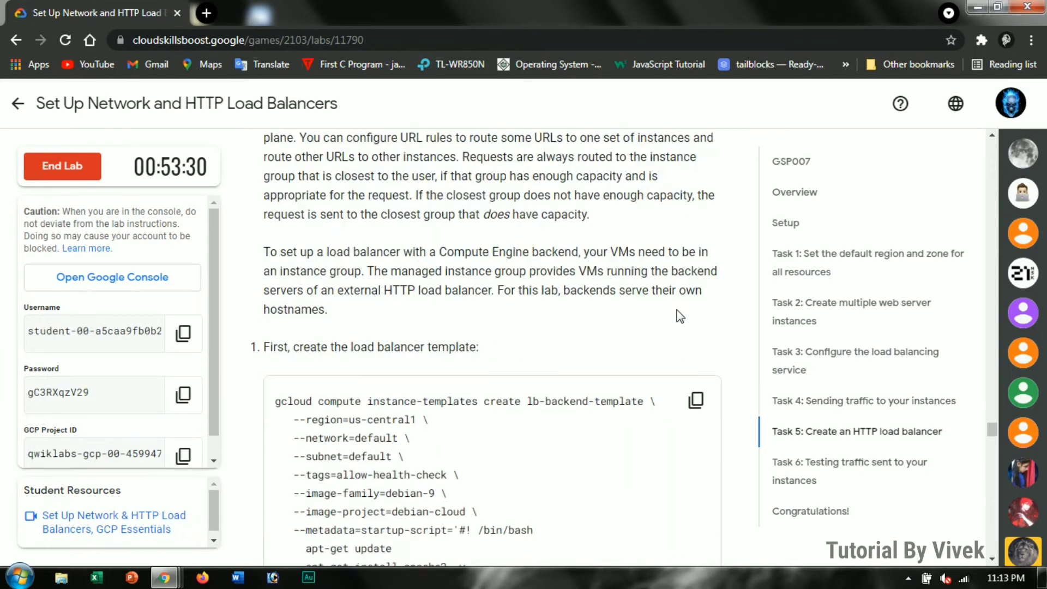
pyautogui.click(696, 247)
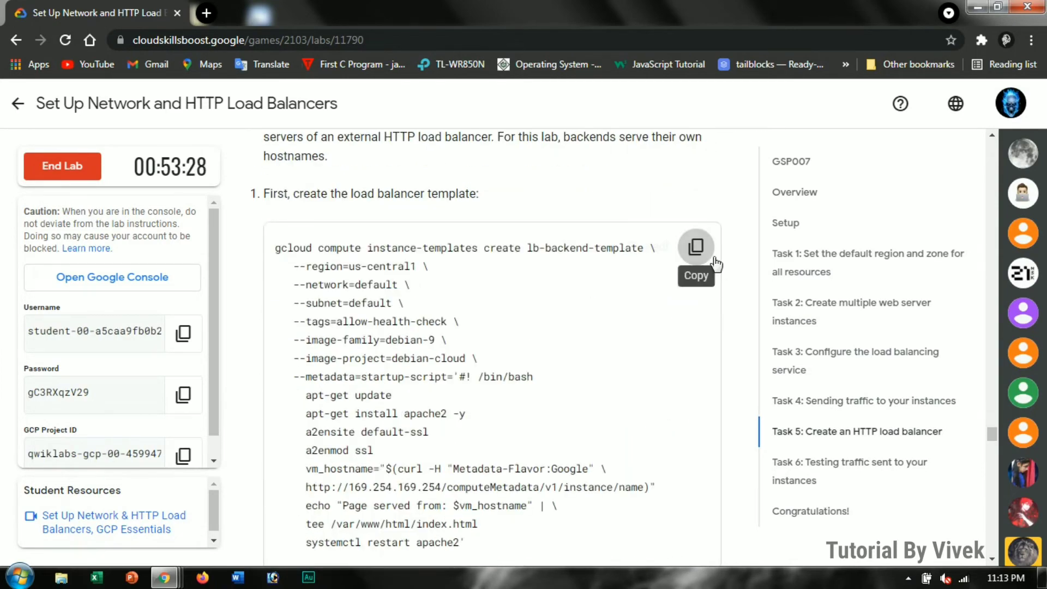
pyautogui.hotkey('alt', 'Tab')
pyautogui.hotkey('ctrl', 'v')
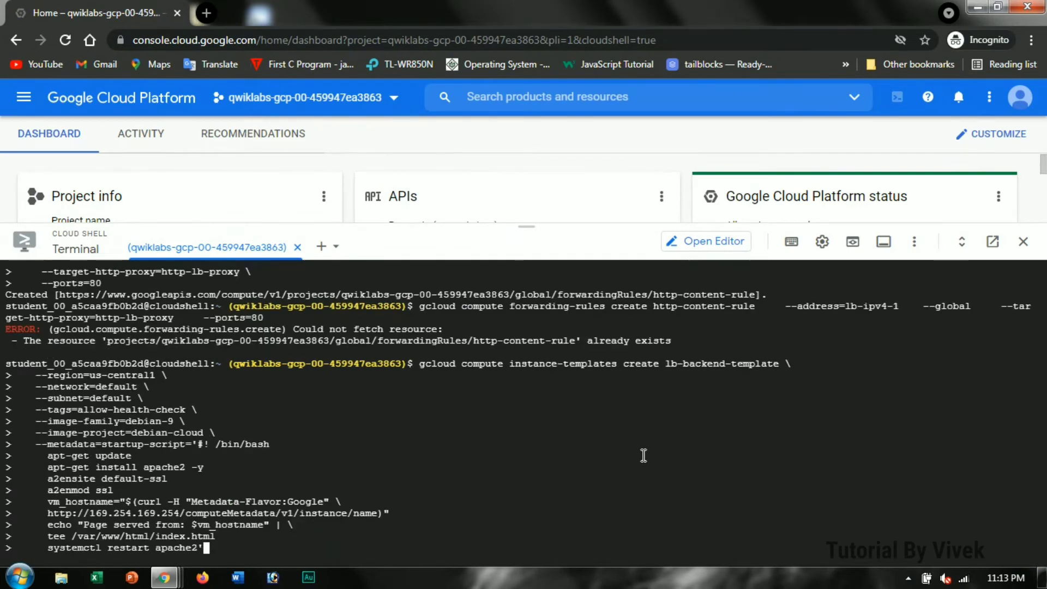
pyautogui.press('Return')
# - Copy the lb-backend-group managed instance group command from the lab page and try running it again in Cloud Shell
pyautogui.hotkey('alt', 'Tab')
pyautogui.scroll(-10, 742, 218)
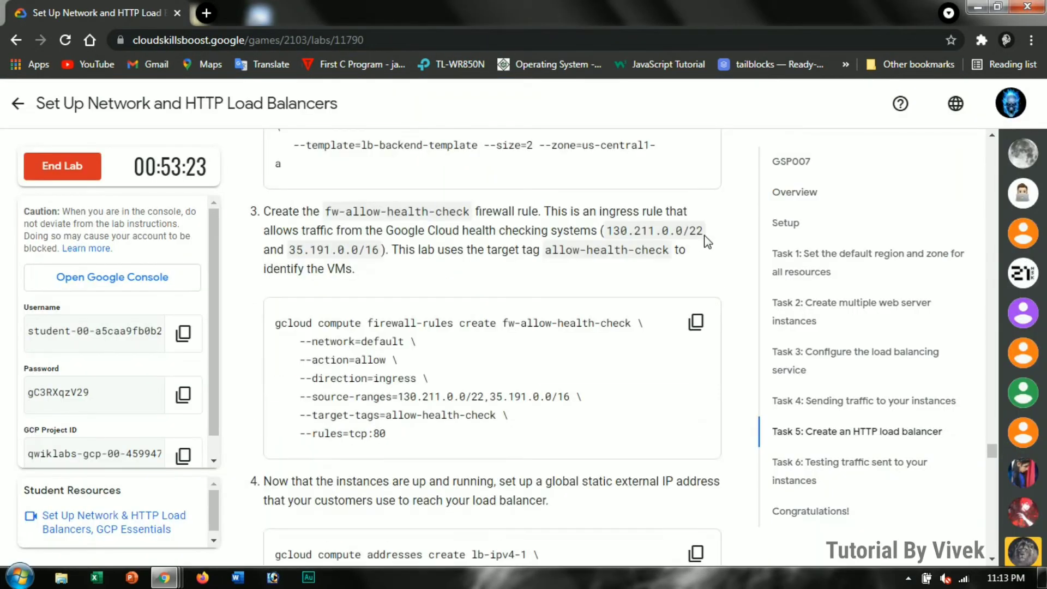
pyautogui.scroll(3, 706, 251)
pyautogui.click(704, 249)
pyautogui.hotkey('alt', 'Tab')
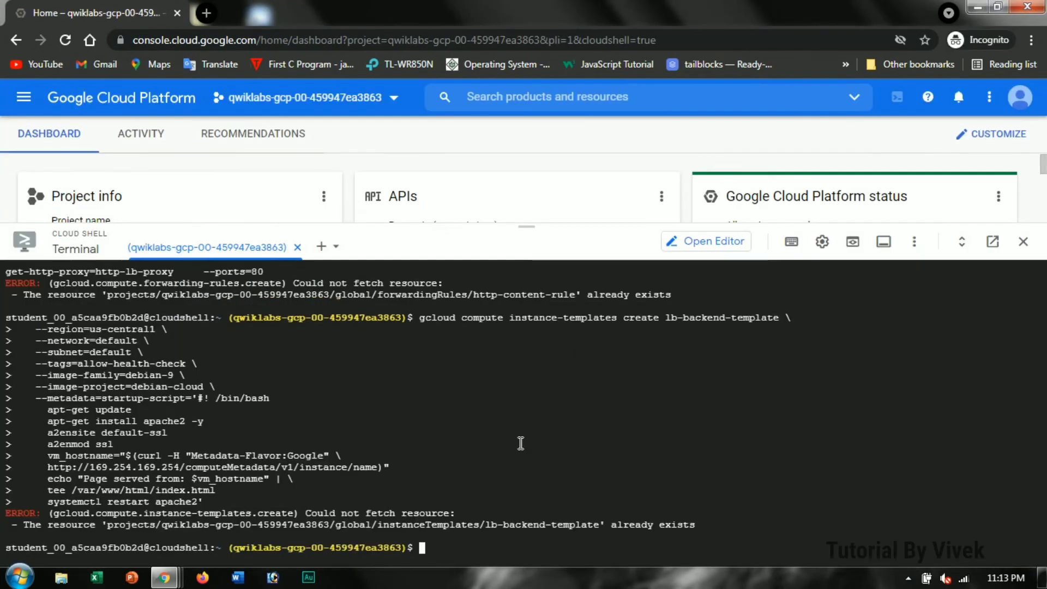
pyautogui.hotkey('ctrl', 'v')
pyautogui.press('Return')
# - Copy the fw-allow-health-check firewall rule command from the lab page and try running it again in Cloud Shell
pyautogui.hotkey('alt', 'Tab')
pyautogui.scroll(-4, 565, 336)
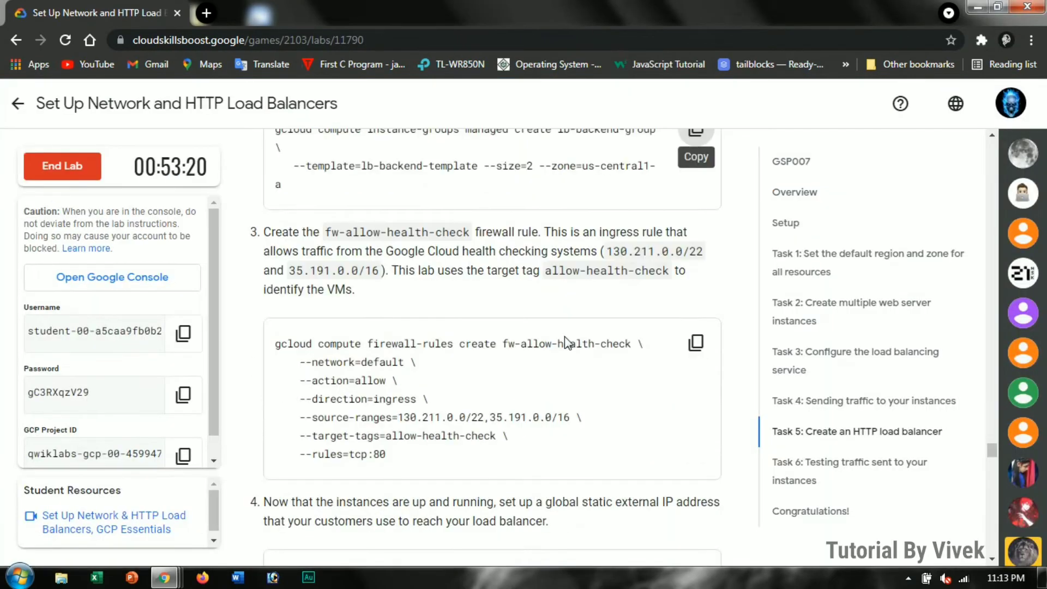
pyautogui.click(691, 317)
pyautogui.hotkey('alt', 'Tab')
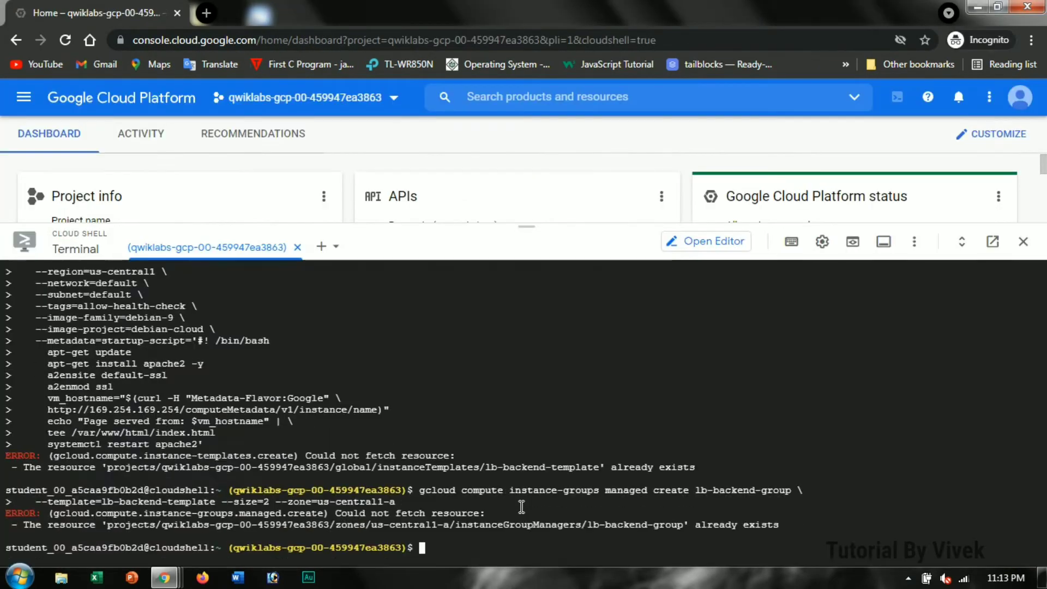
pyautogui.hotkey('ctrl', 'v')
pyautogui.press('Return')
# - Recheck the lab progress for "Create an HTTP load balancer" after rerunning the first three Task 5 commands
pyautogui.scroll(-20, 465, 495)
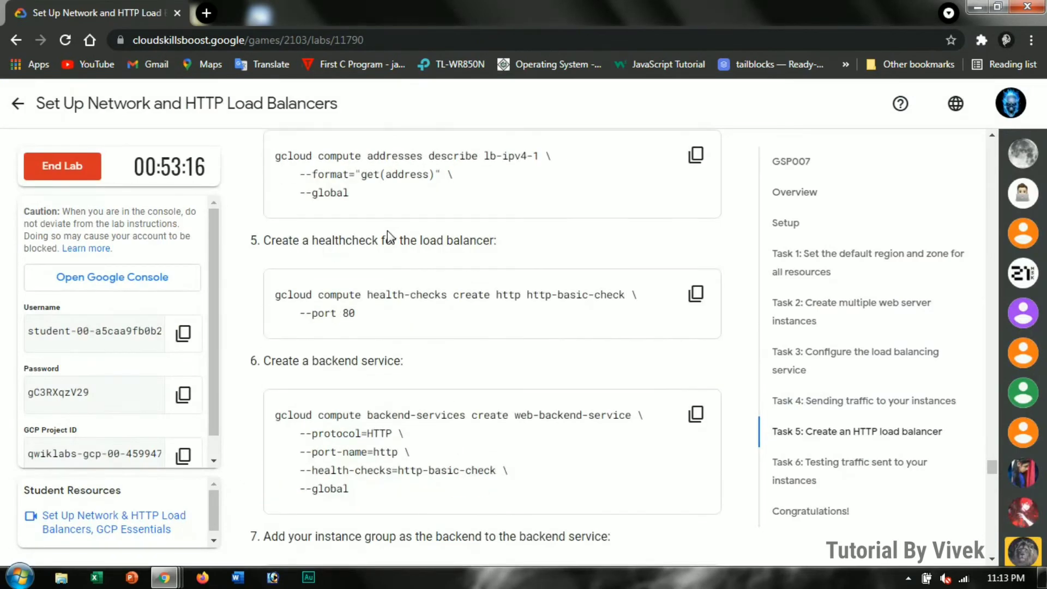
pyautogui.scroll(3, 380, 299)
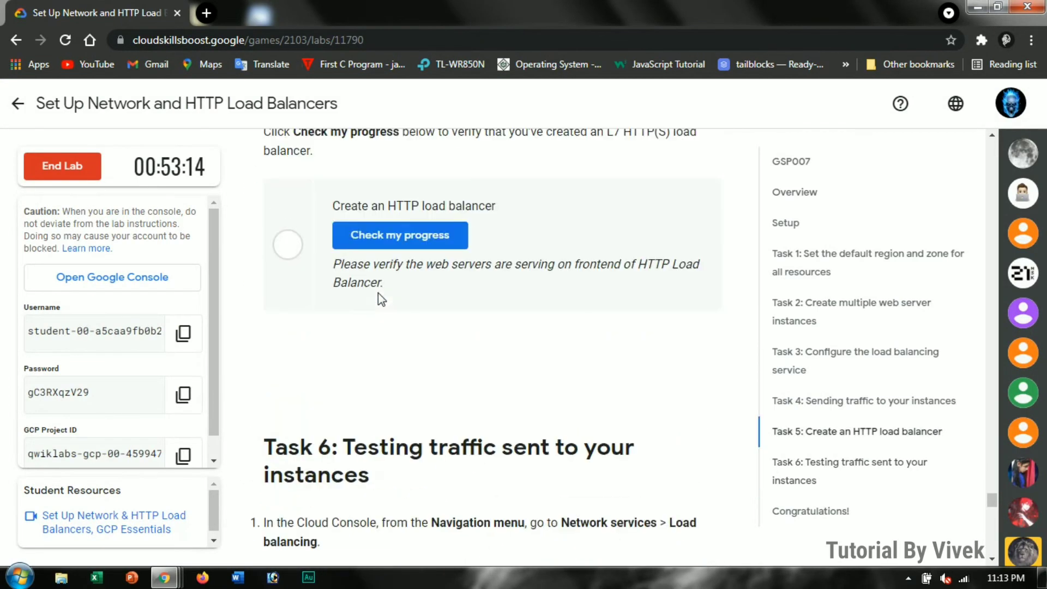
pyautogui.click(399, 246)
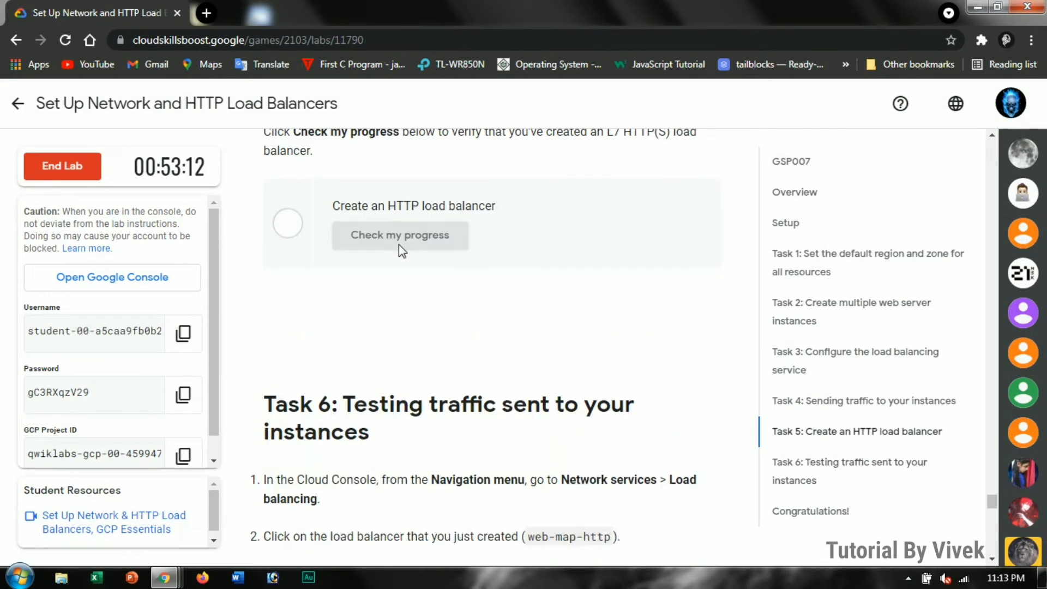
pyautogui.click(450, 249)
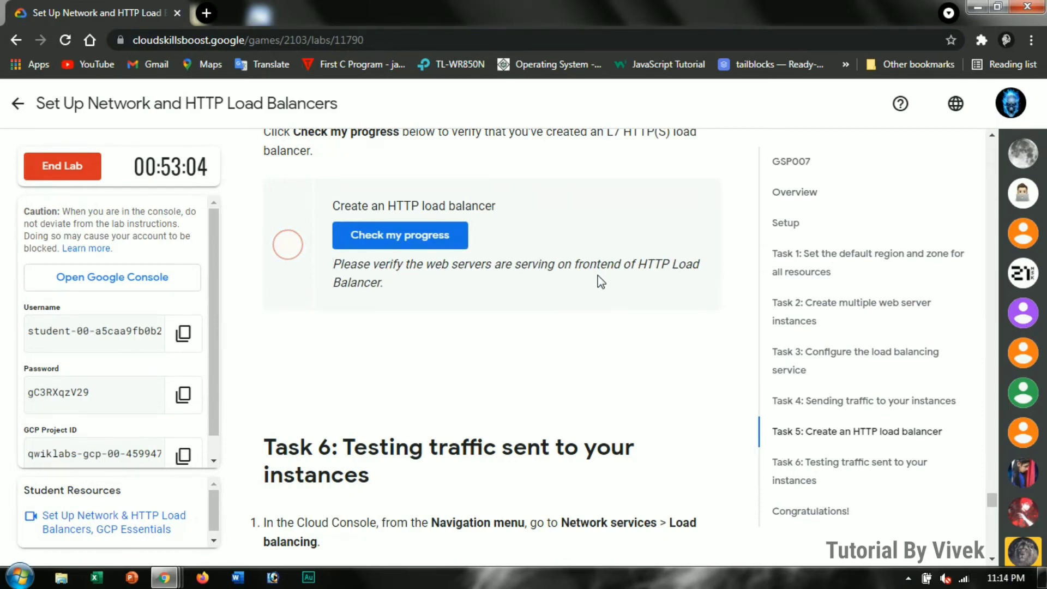
# - Review the lab instructions from Task 2 through Task 5, including the Task 2 progress check, for any missed command
pyautogui.scroll(20, 601, 282)
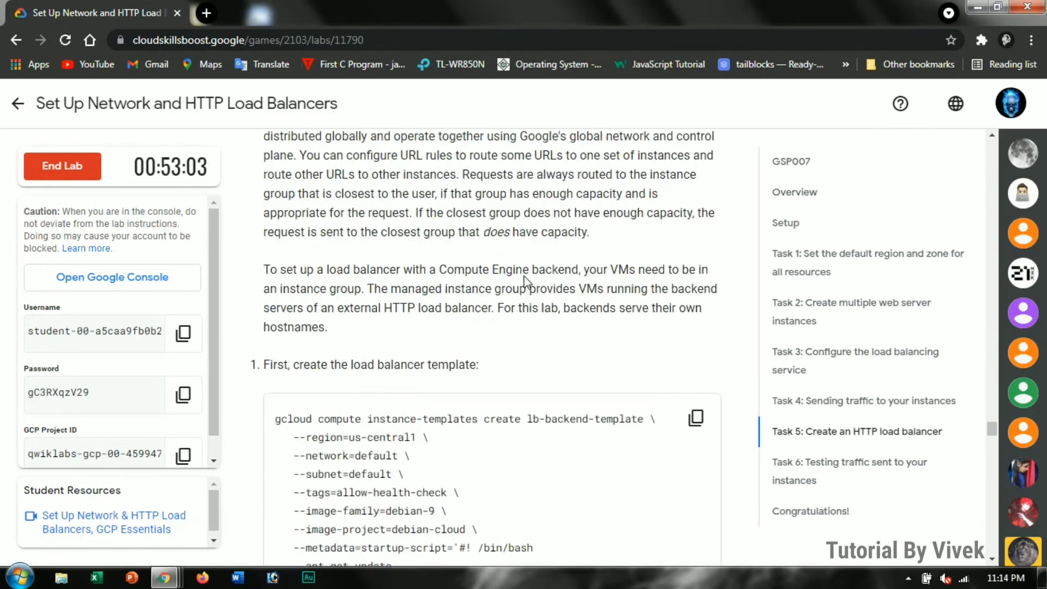
pyautogui.scroll(12, 524, 281)
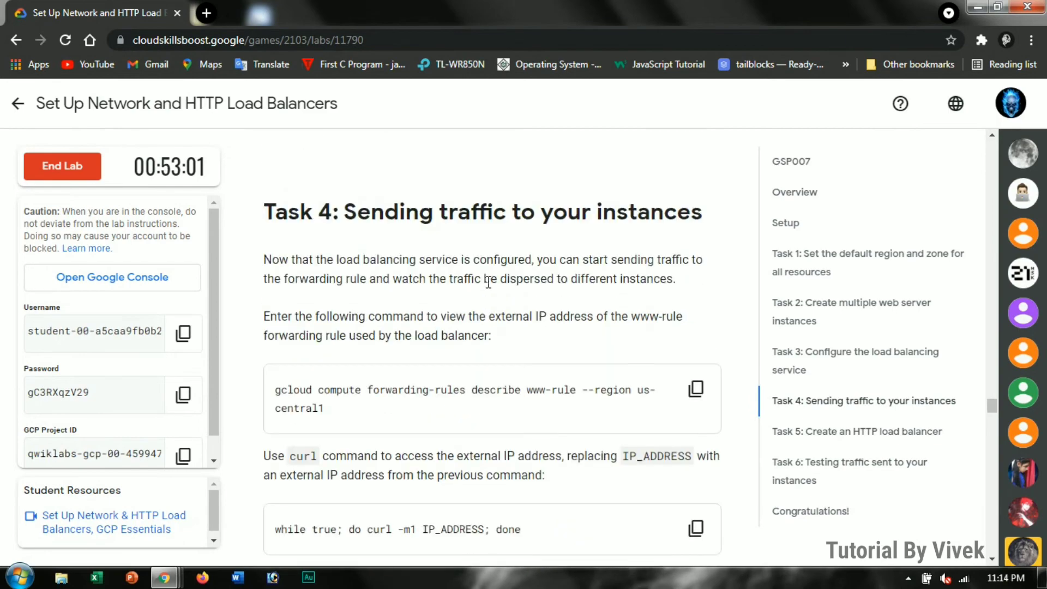
pyautogui.scroll(15, 488, 283)
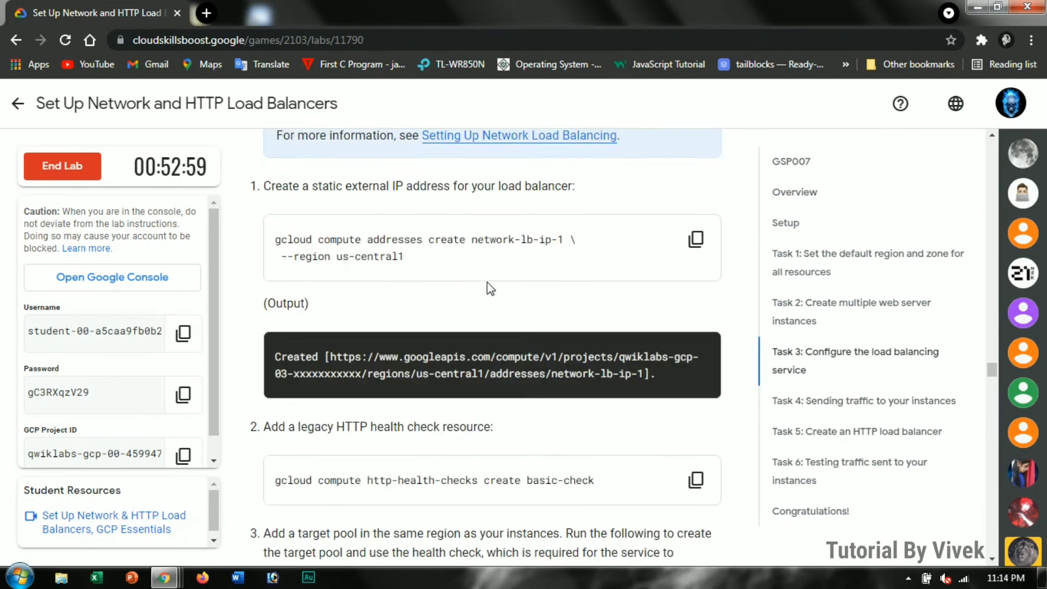
pyautogui.scroll(12, 487, 282)
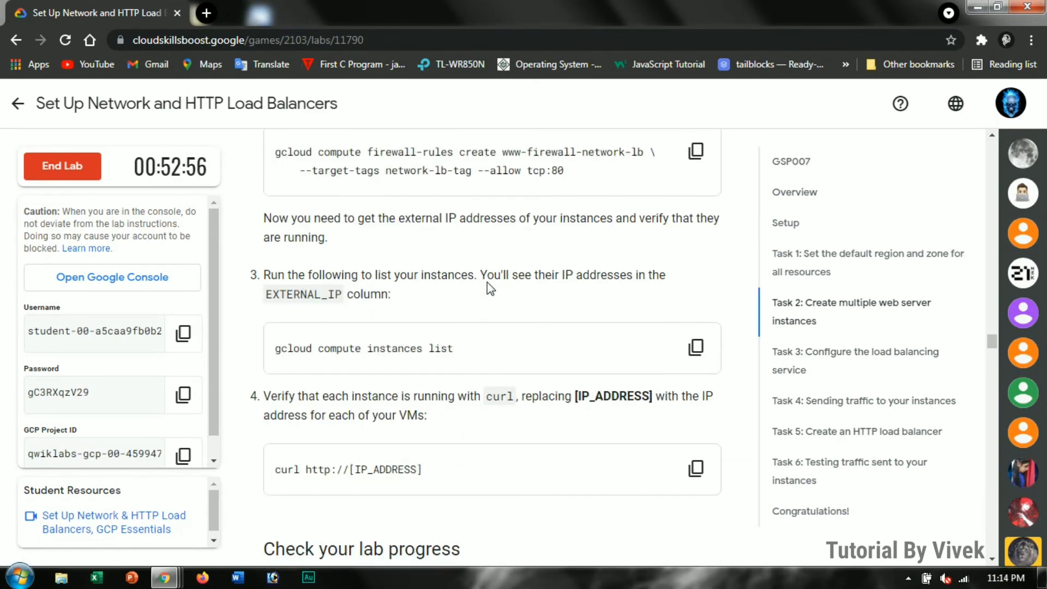
pyautogui.scroll(10, 489, 283)
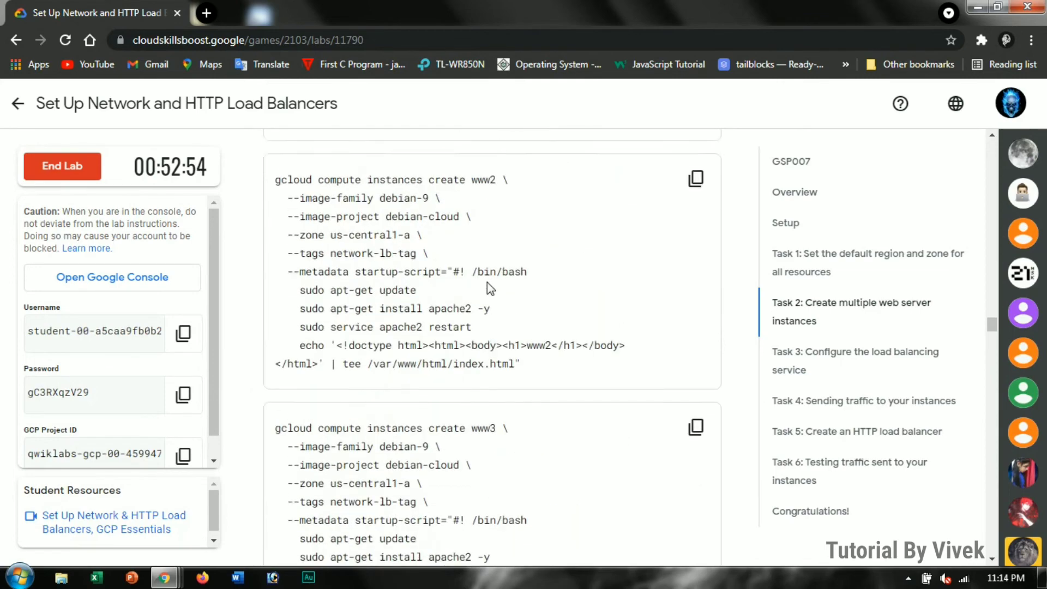
pyautogui.scroll(4, 487, 282)
pyautogui.scroll(-15, 487, 282)
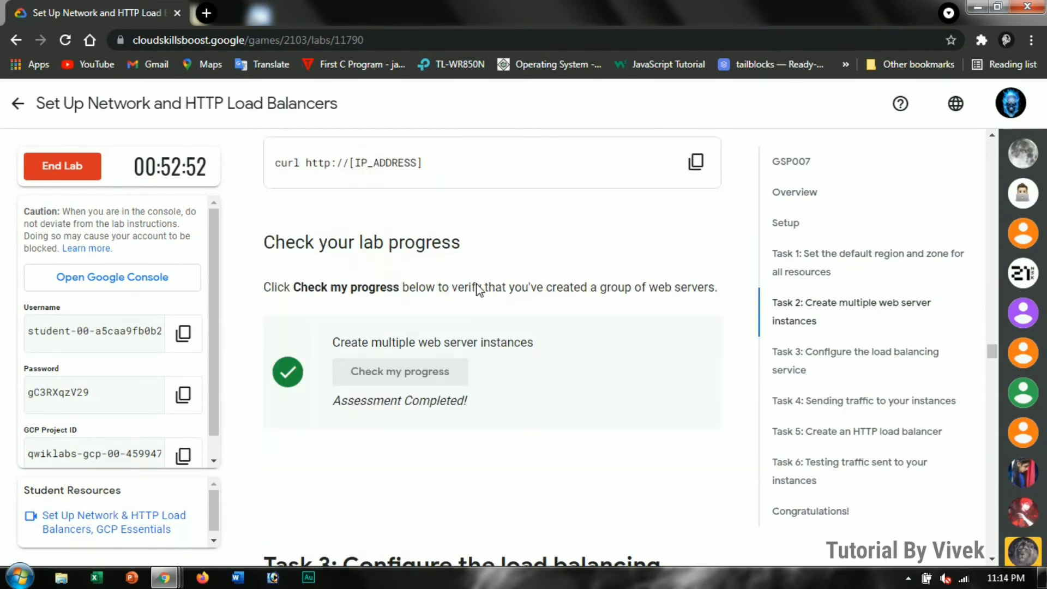
pyautogui.scroll(-20, 478, 293)
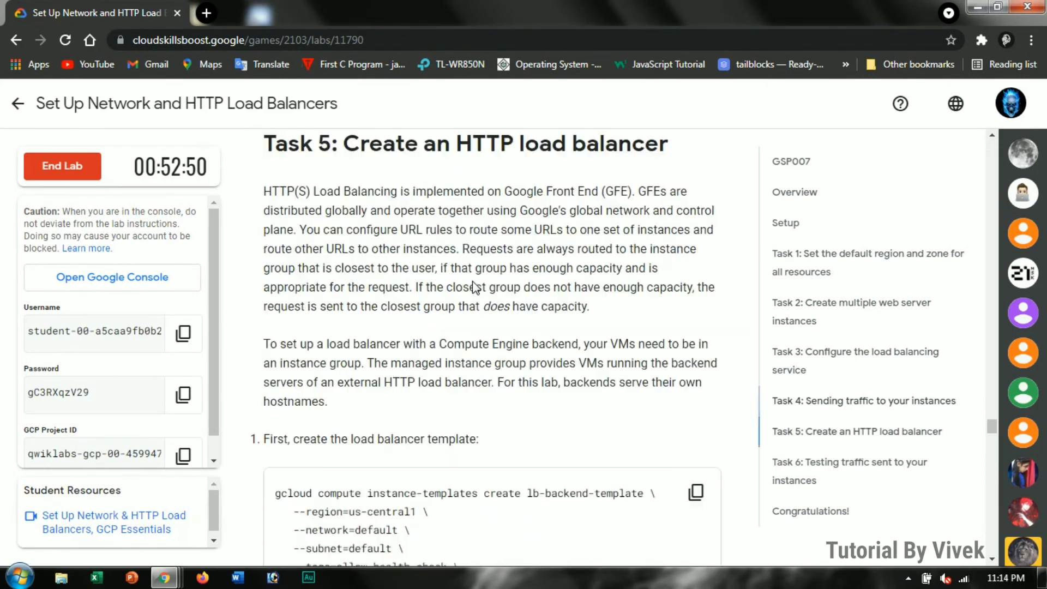
pyautogui.scroll(4, 473, 281)
pyautogui.scroll(-11, 472, 280)
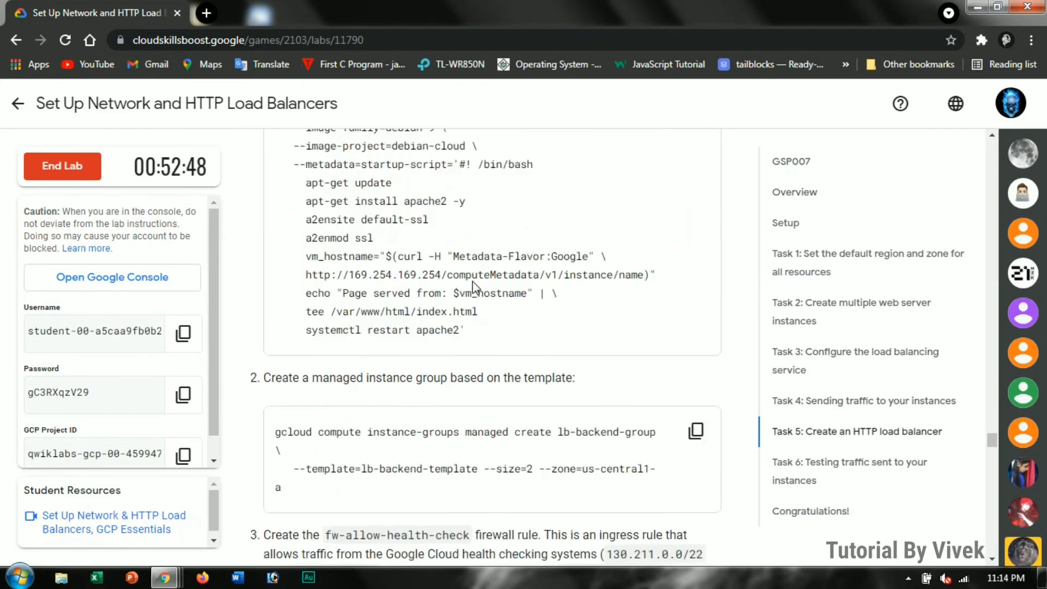
pyautogui.scroll(-5, 472, 280)
pyautogui.scroll(3, 472, 281)
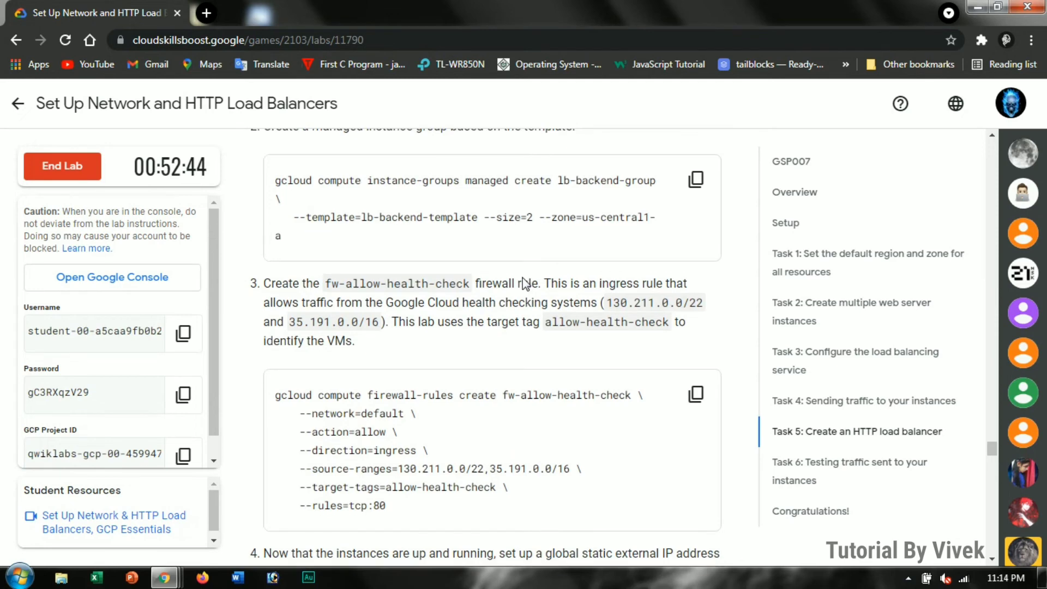
pyautogui.scroll(-6, 491, 282)
pyautogui.scroll(-8, 525, 284)
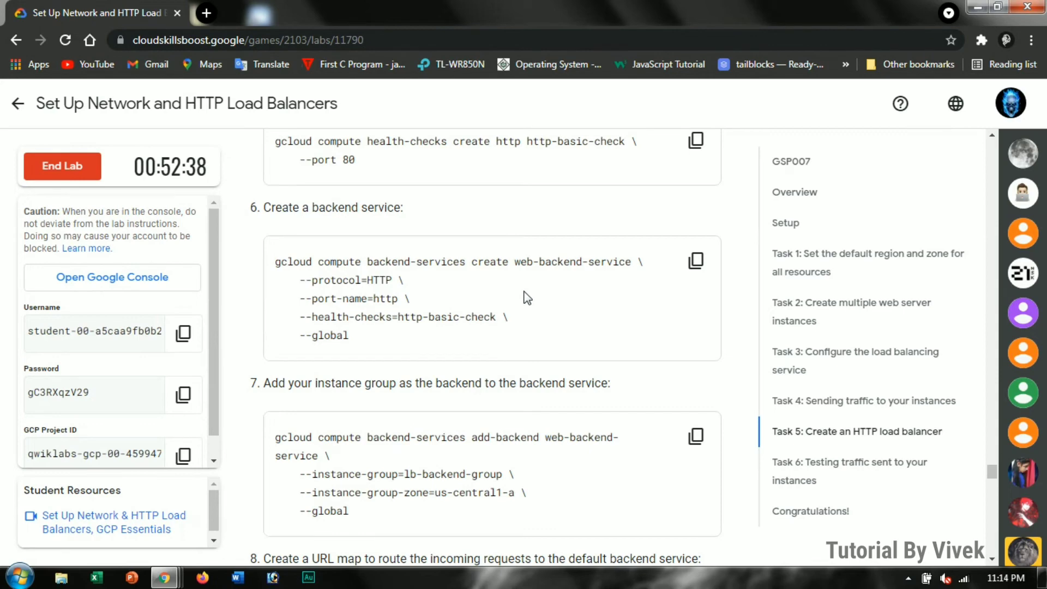
# - Run the "Create an HTTP load balancer" progress check once more and select the word "frontend" in its feedback
pyautogui.scroll(-15, 529, 305)
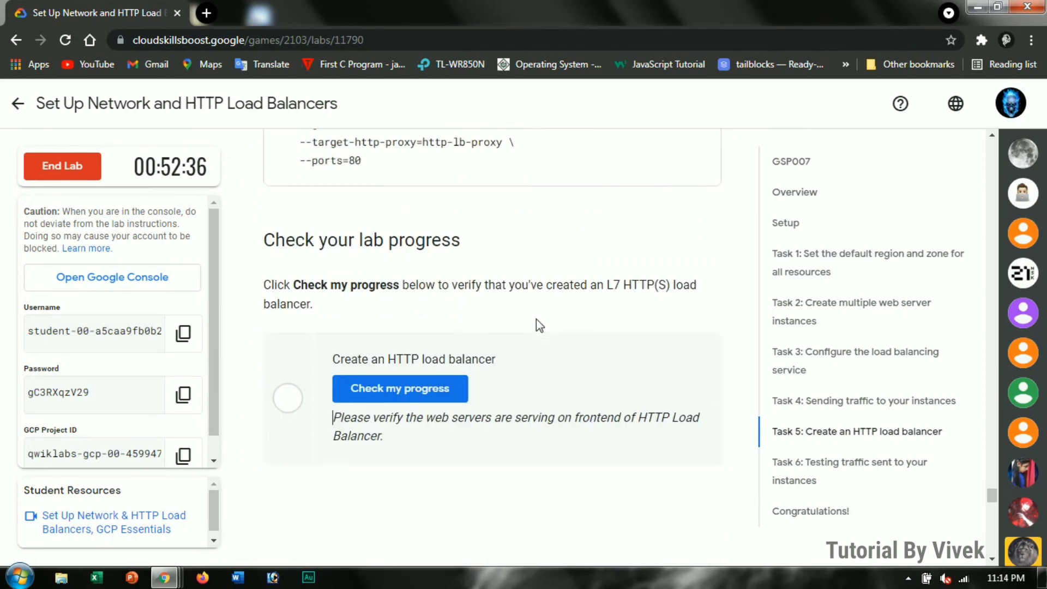
pyautogui.scroll(-2, 536, 325)
pyautogui.click(444, 319)
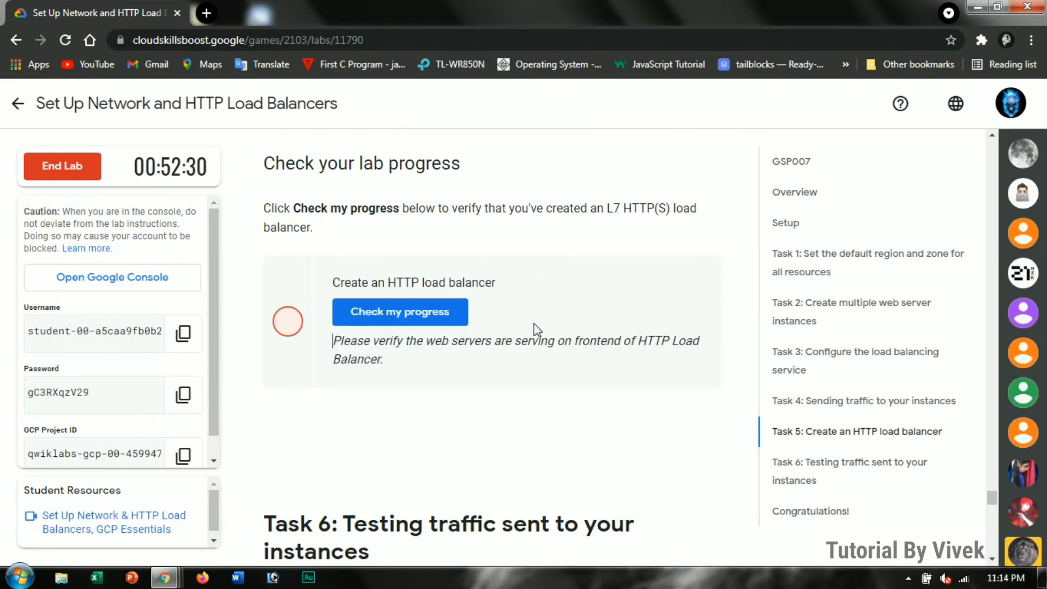
pyautogui.doubleClick(594, 342)
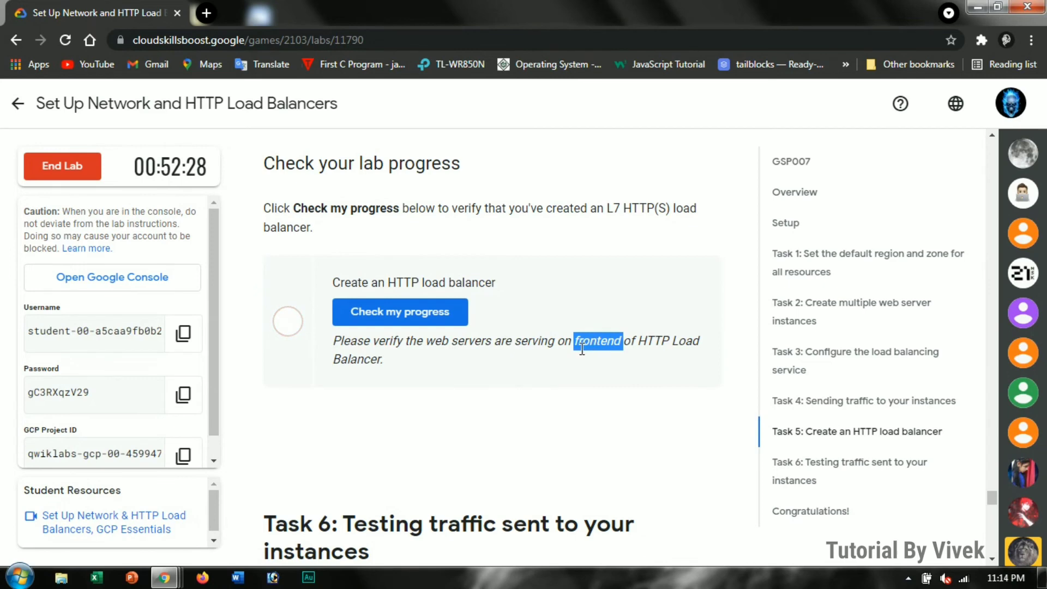
# - Search the lab page for "frontend", go through the matches, and close the search
pyautogui.hotkey('ctrl', 'f')
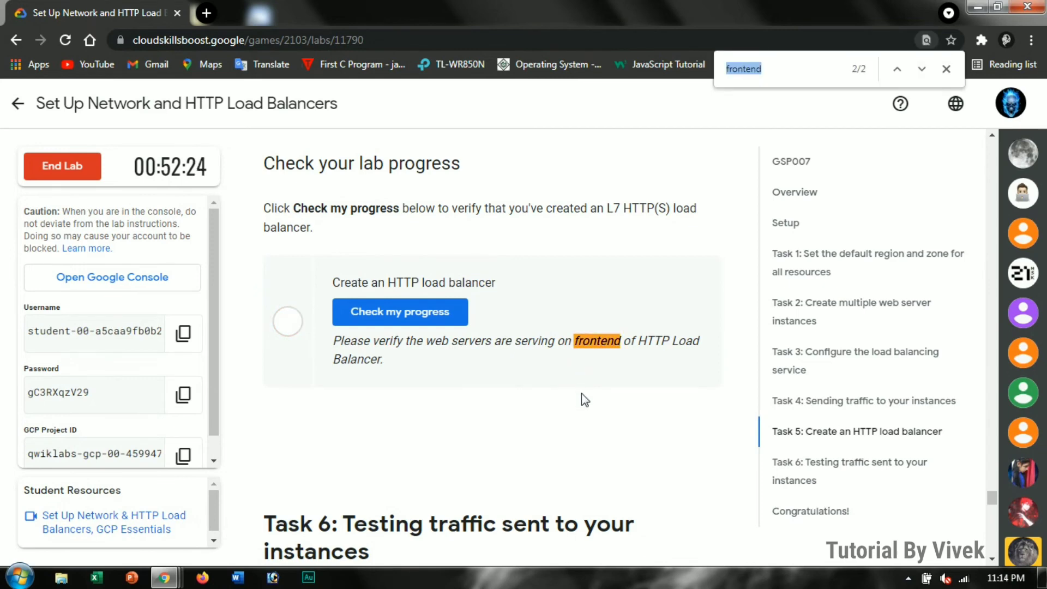
pyautogui.click(709, 210)
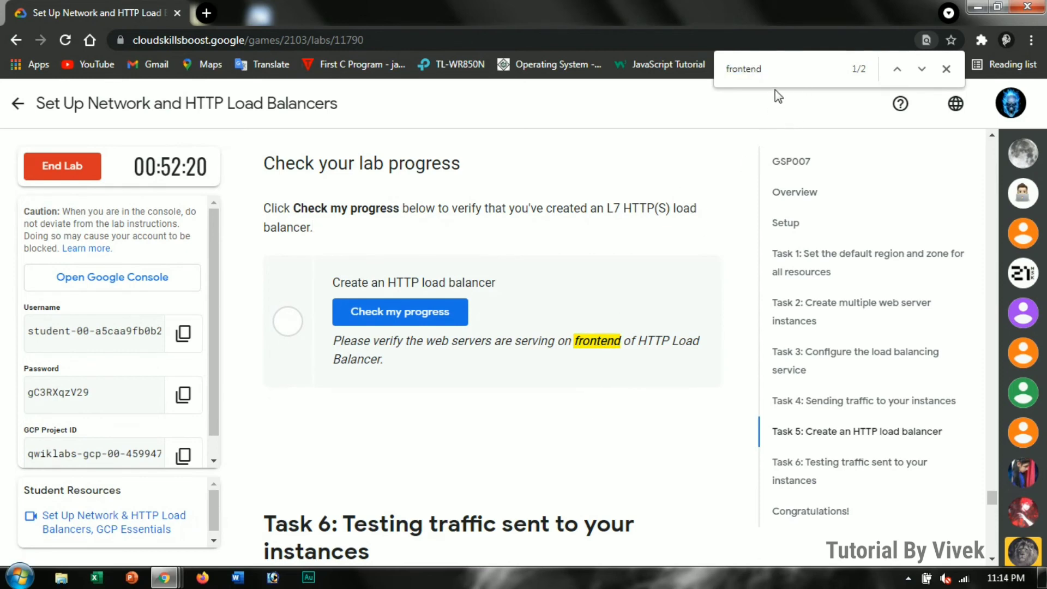
pyautogui.click(780, 75)
pyautogui.click(902, 70)
pyautogui.click(901, 70)
pyautogui.click(899, 70)
pyautogui.click(898, 69)
pyautogui.click(922, 69)
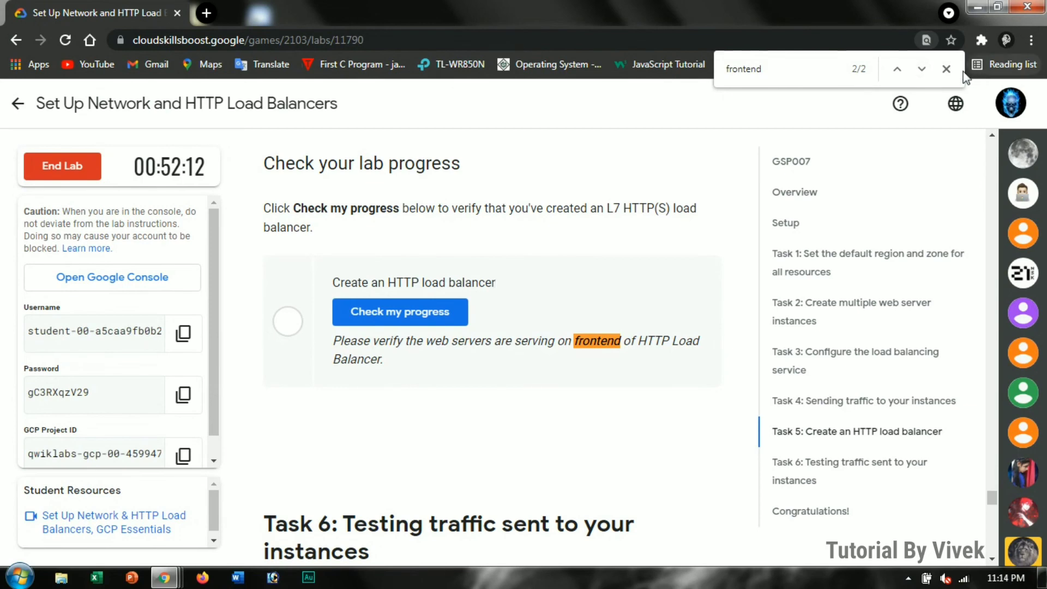
pyautogui.click(947, 69)
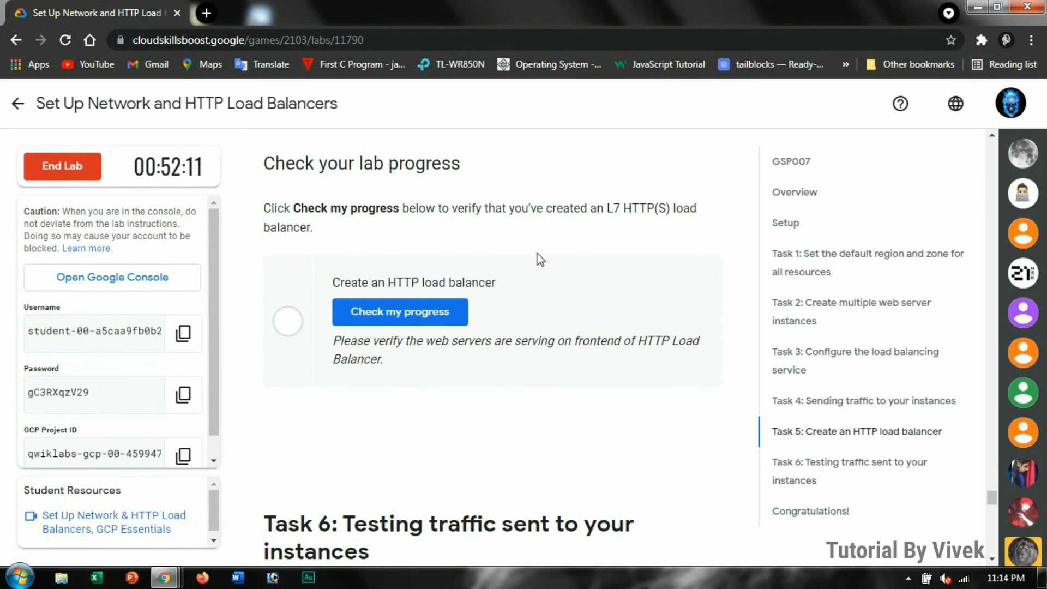
# - Run the progress check for "Create an HTTP load balancer" again
pyautogui.click(431, 322)
pyautogui.hotkey('alt', 'Tab')
pyautogui.hotkey('alt', 'Tab')
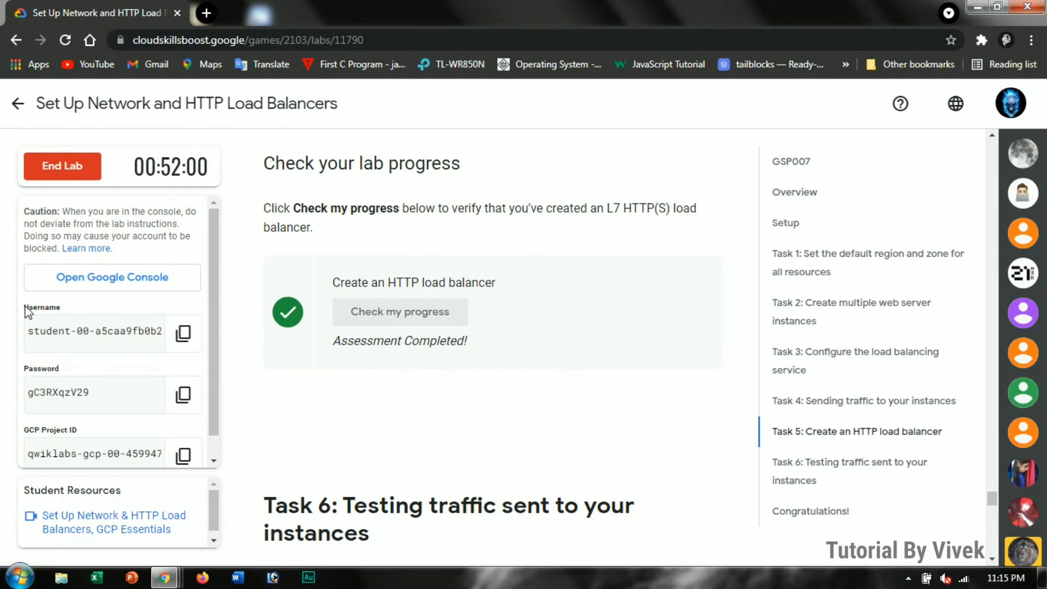
# - End the "Set Up Network and HTTP Load Balancers" lab and confirm the submission
pyautogui.click(56, 171)
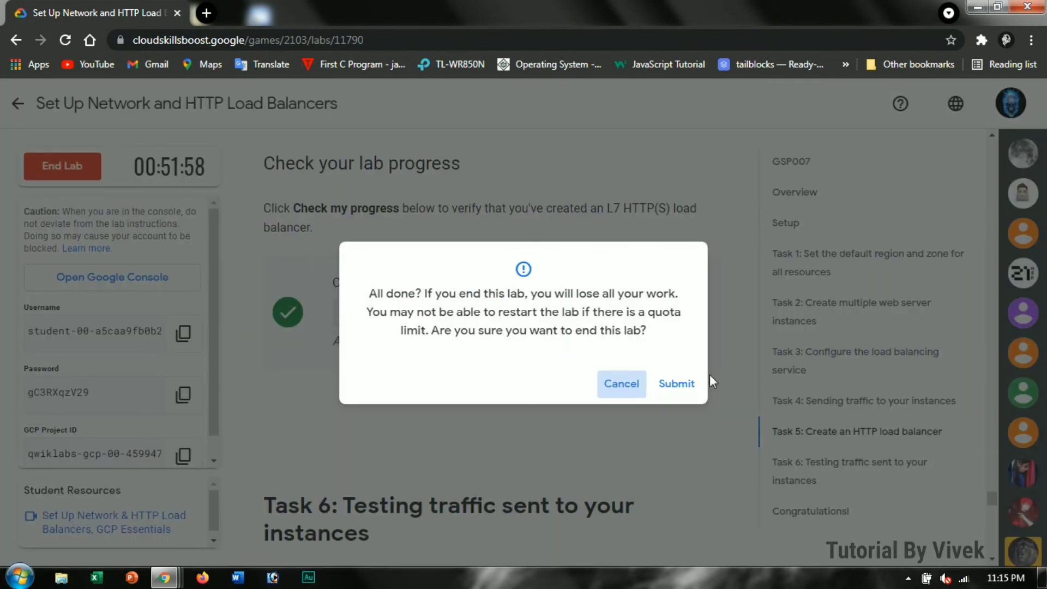
pyautogui.click(692, 384)
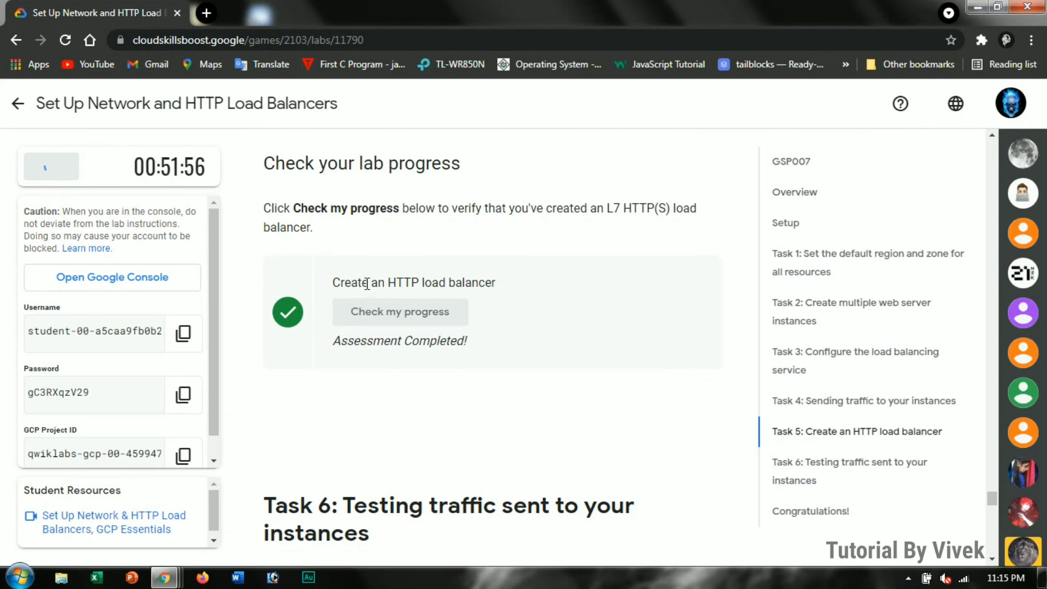